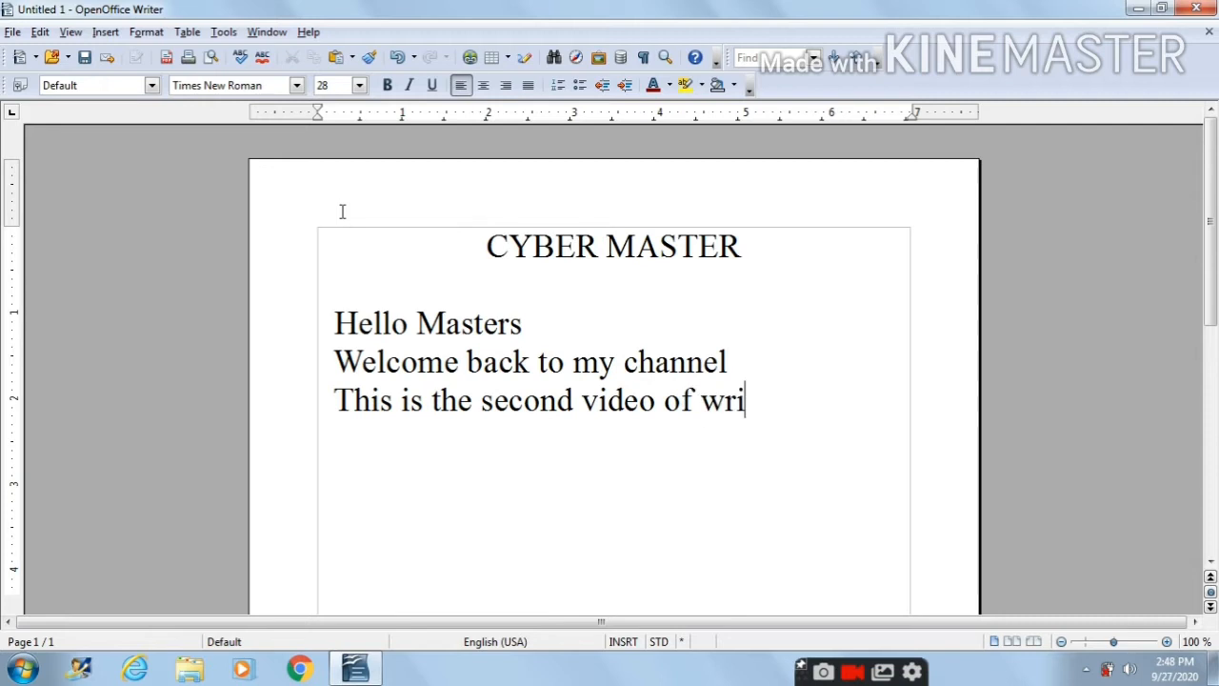
# Start a new paragraph below the line "This is the second video of writer"
pyautogui.press('Return')
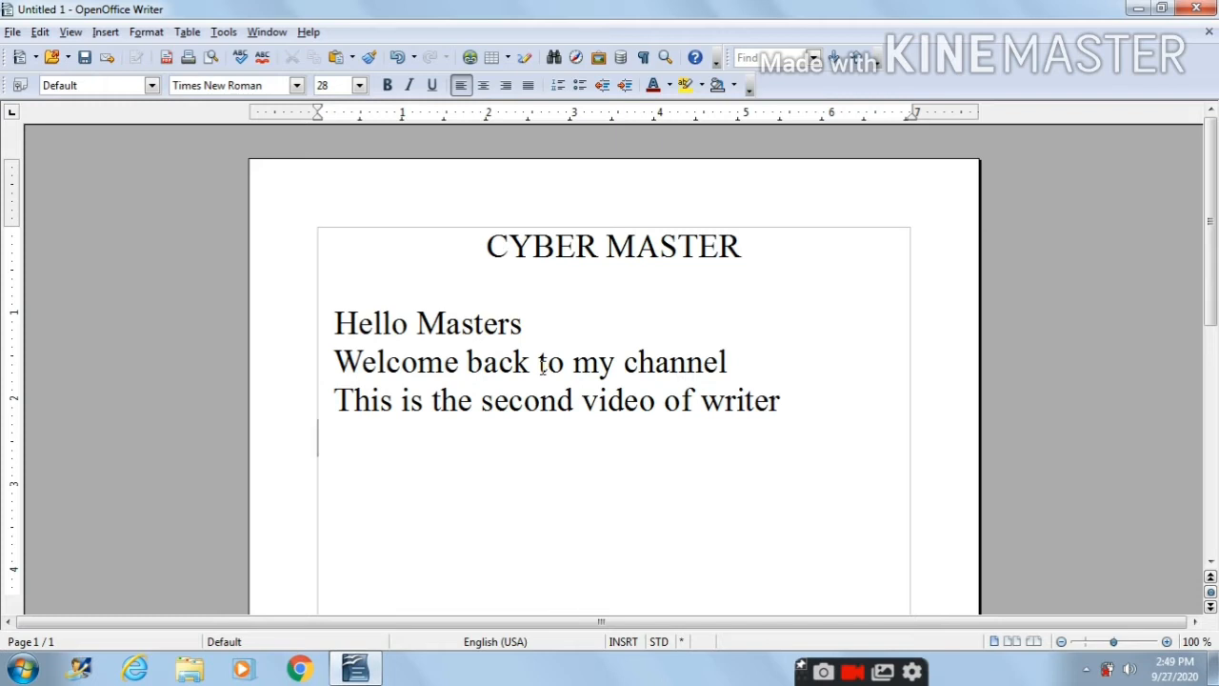
pyautogui.click(69, 34)
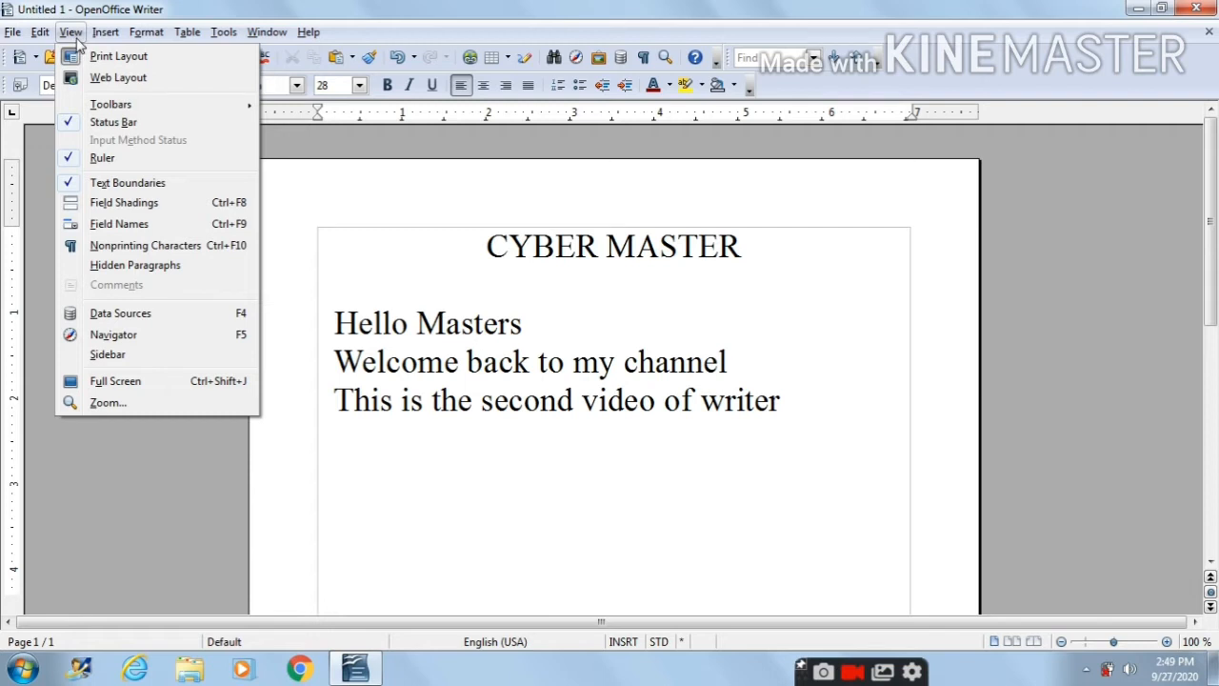
pyautogui.click(524, 360)
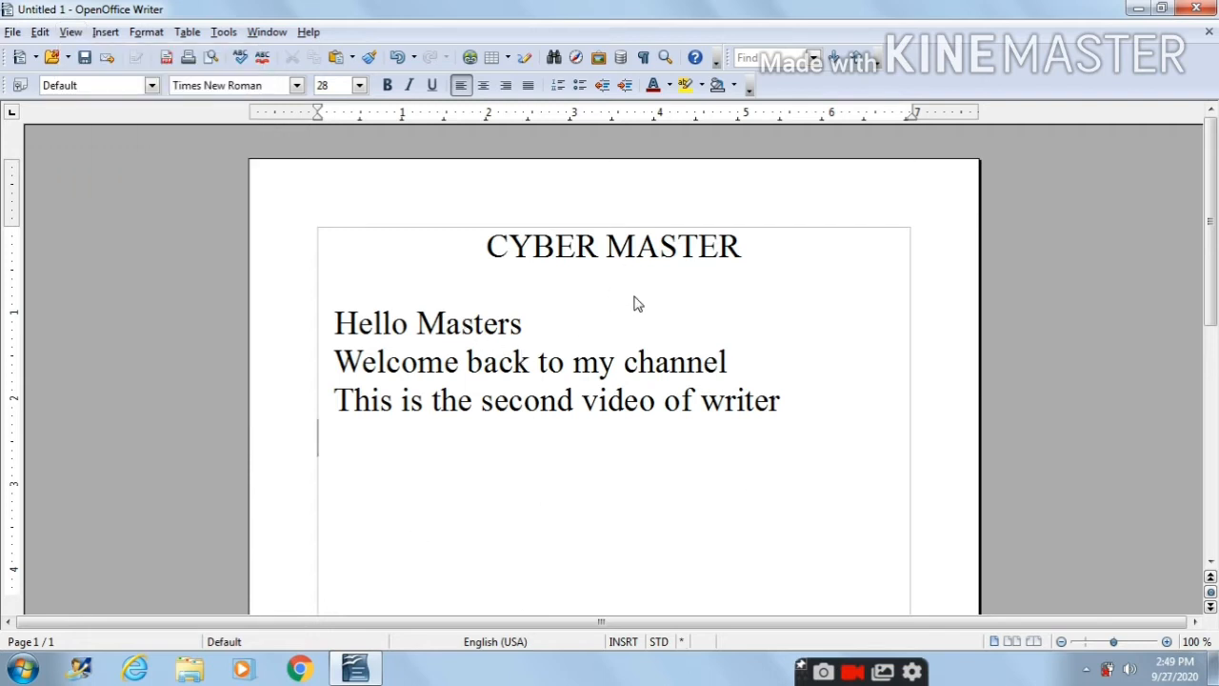
# Switch the document to Web Layout, and return it to Print Layout
pyautogui.click(72, 34)
pyautogui.click(94, 78)
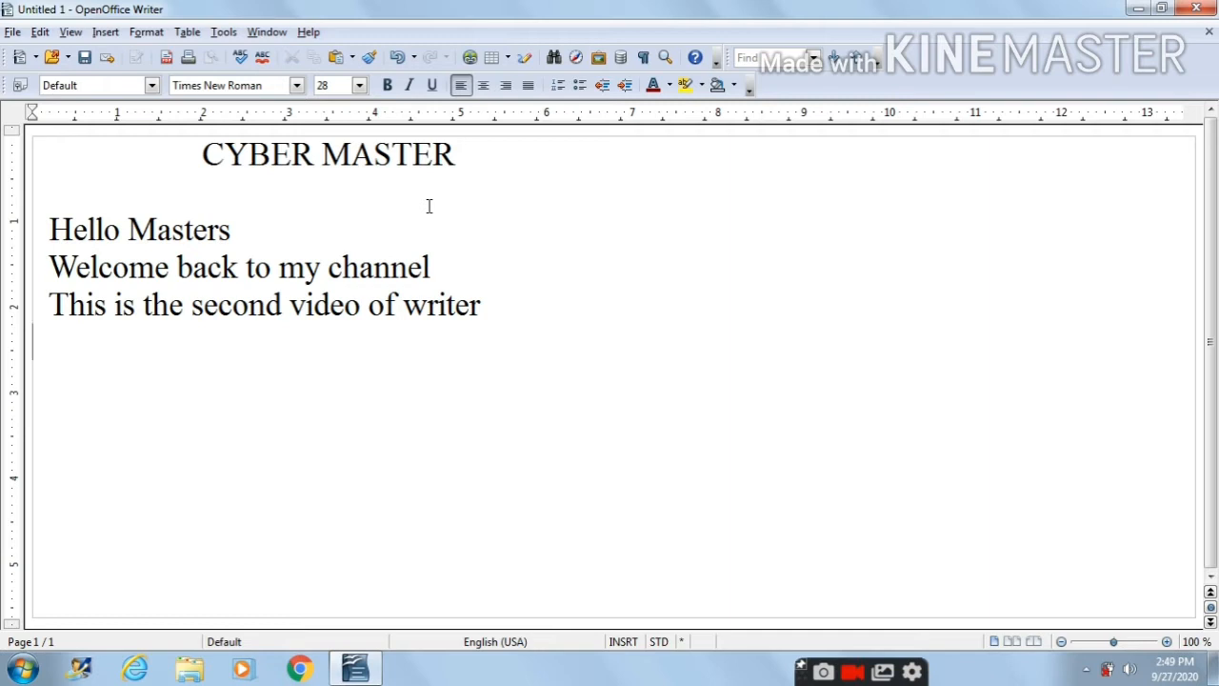
pyautogui.click(71, 32)
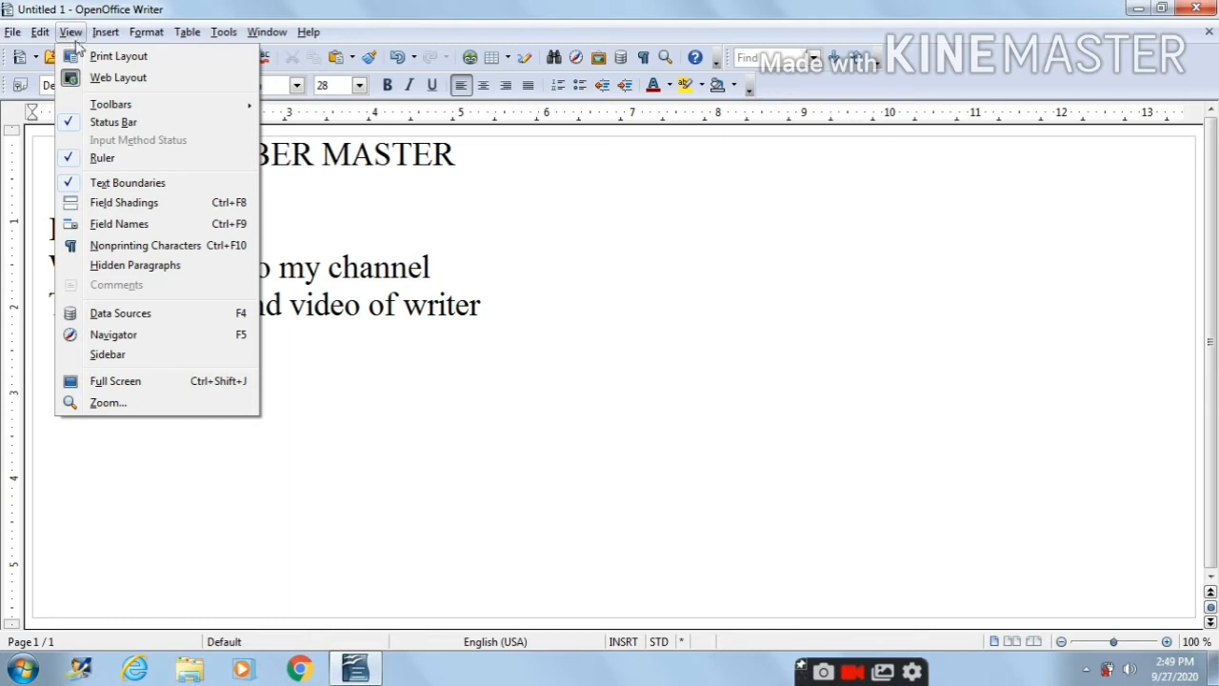
pyautogui.click(84, 55)
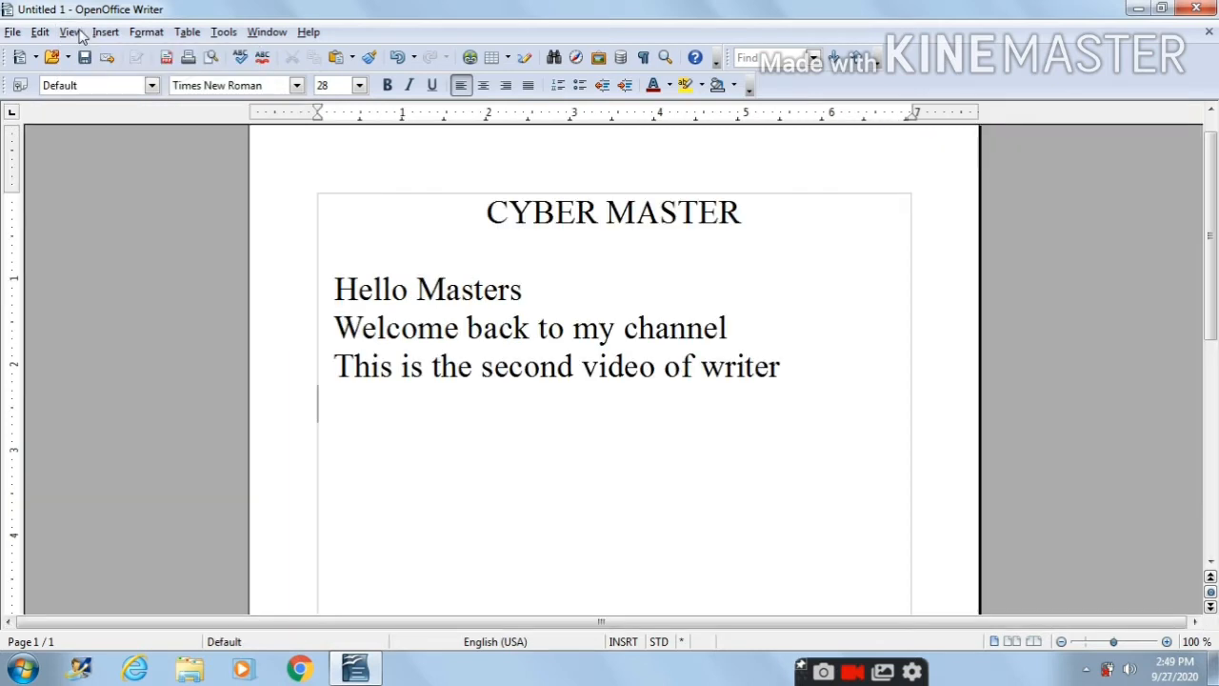
# Show the Drawing toolbar and hide it again
pyautogui.click(70, 32)
pyautogui.moveTo(115, 109)
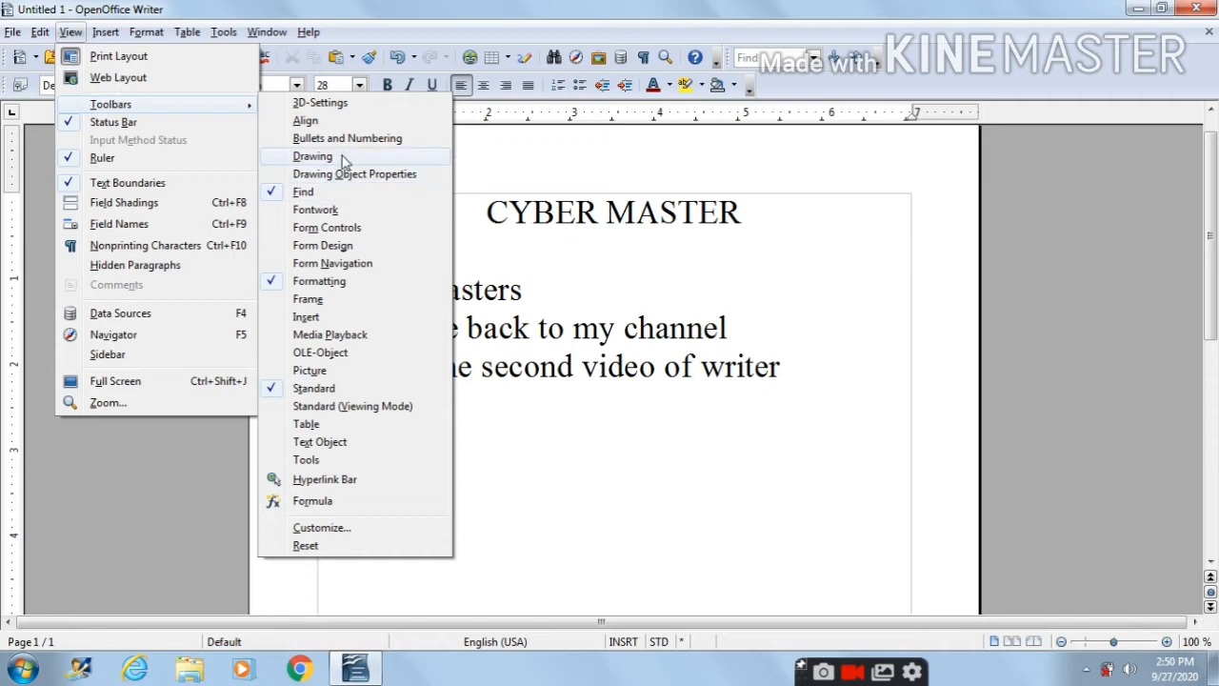
pyautogui.click(342, 157)
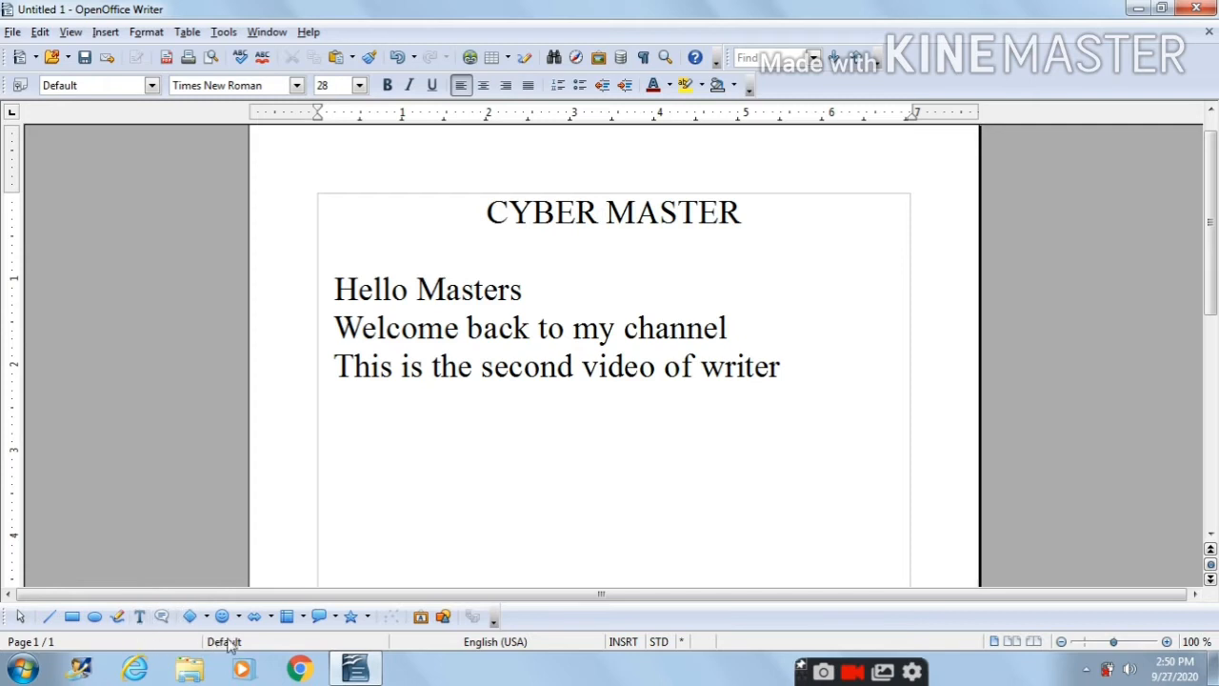
pyautogui.click(71, 31)
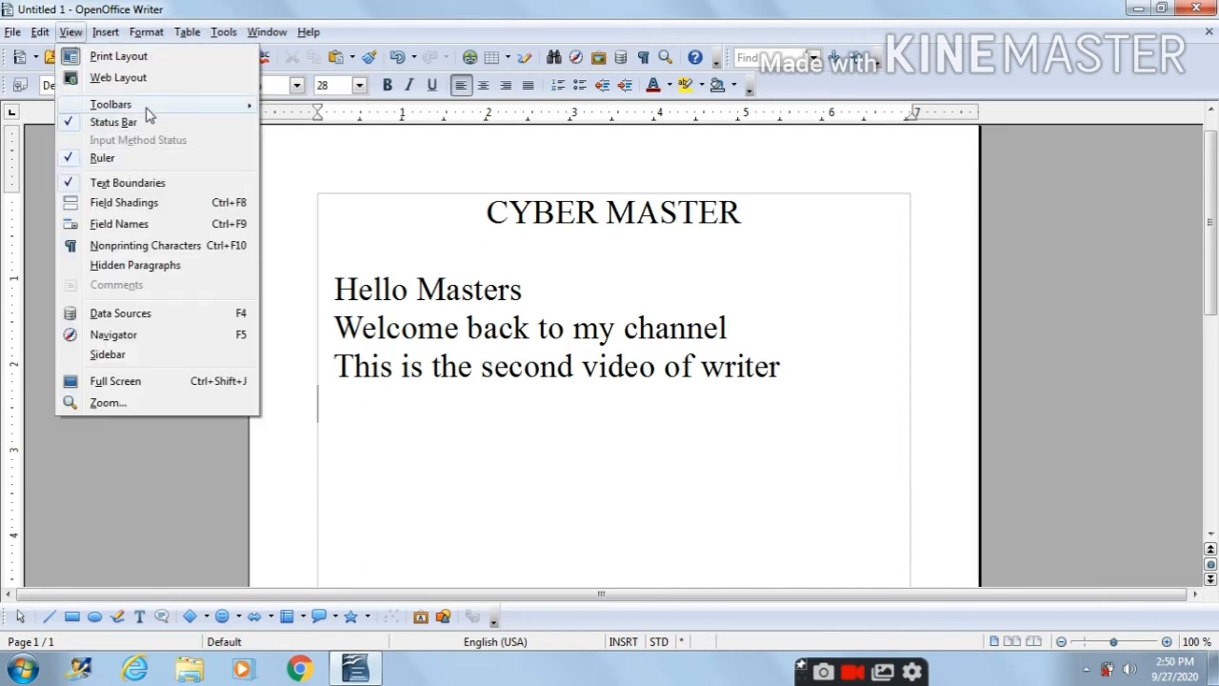
pyautogui.click(282, 157)
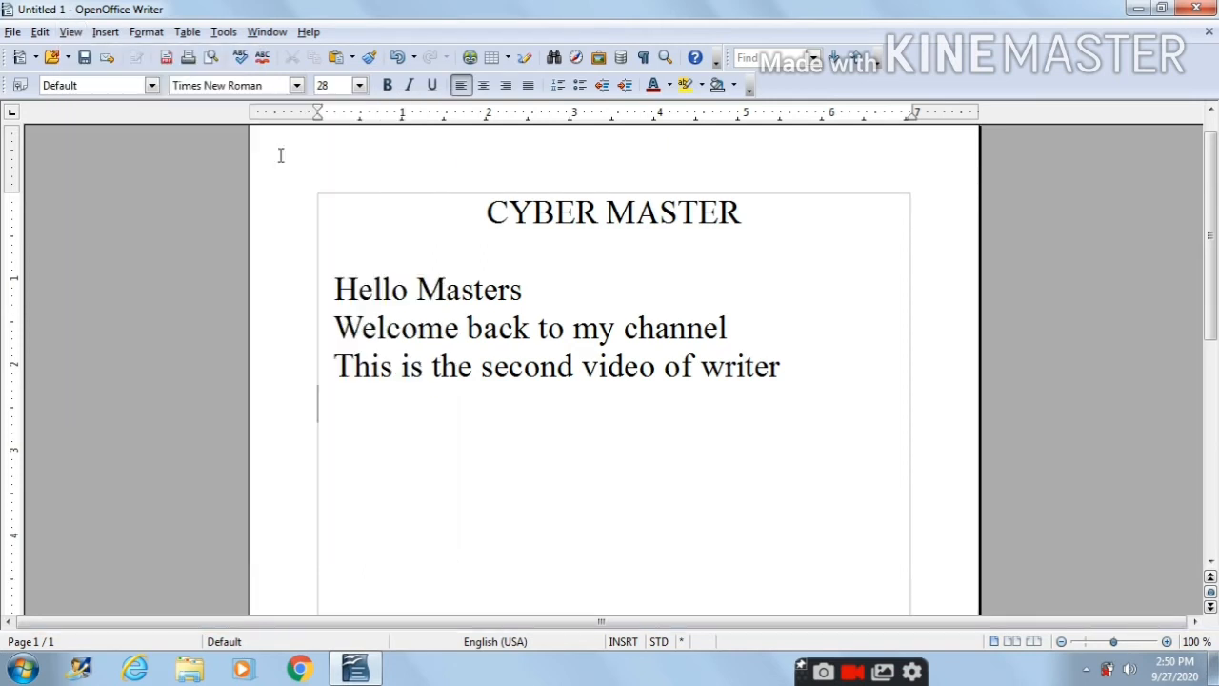
pyautogui.click(71, 32)
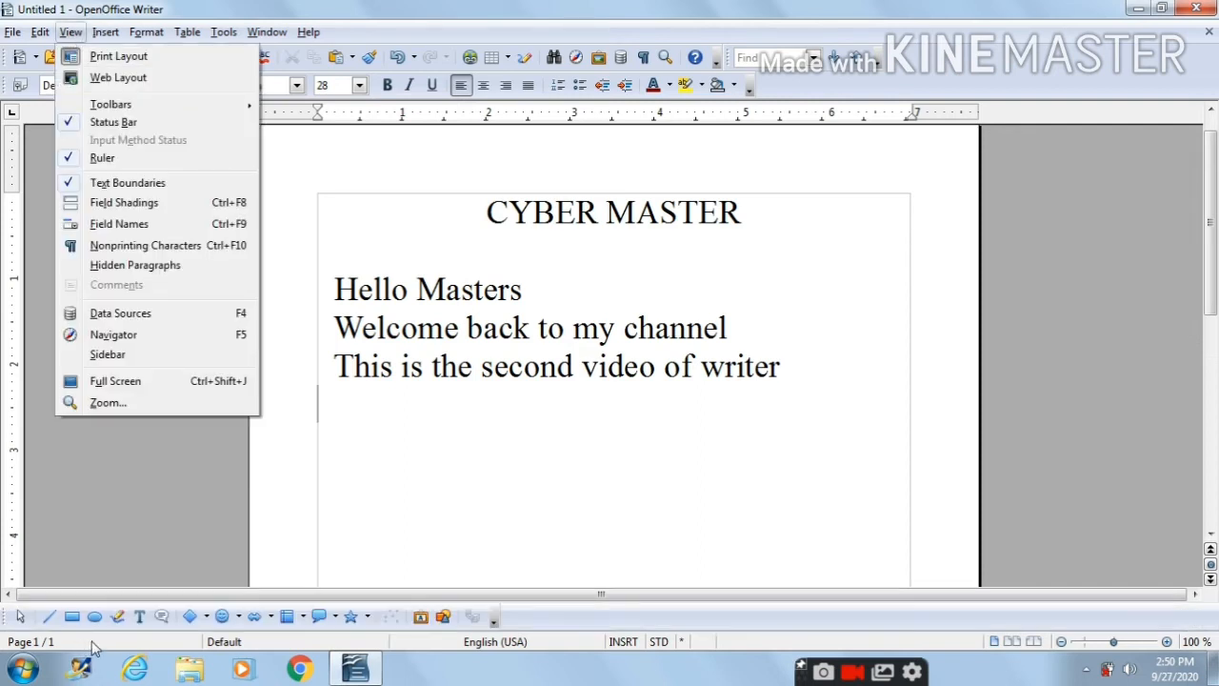
pyautogui.click(62, 37)
# Hide the status bar and show it again
pyautogui.click(65, 35)
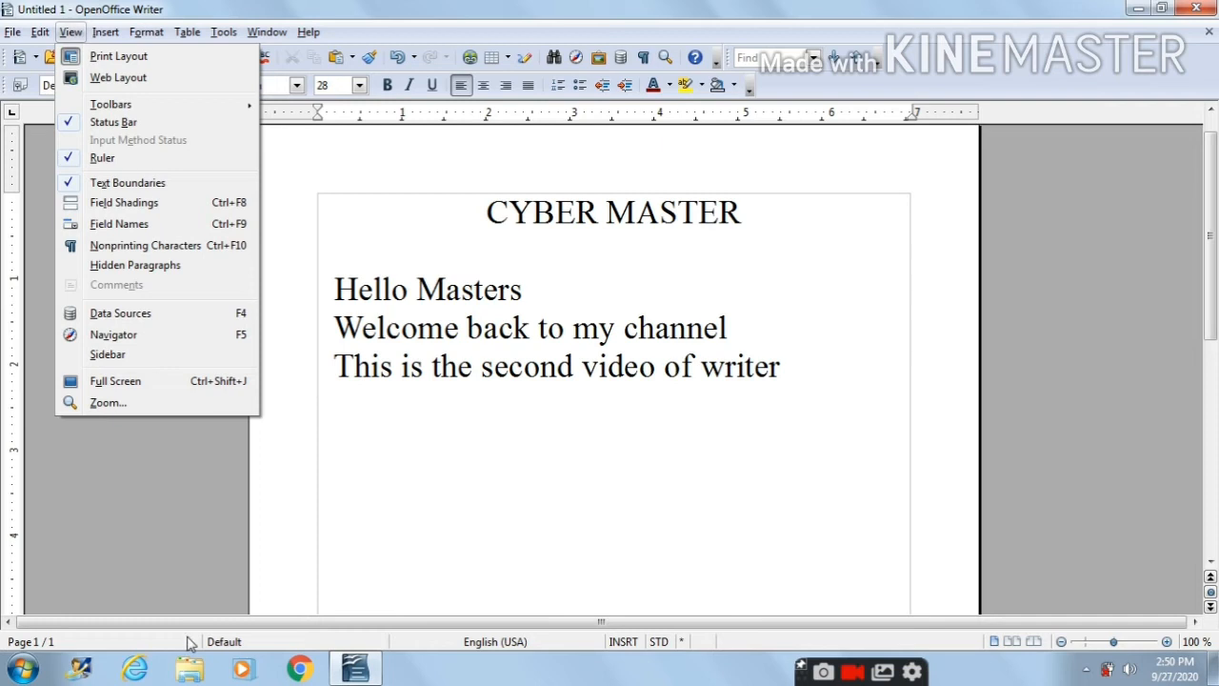
pyautogui.click(194, 124)
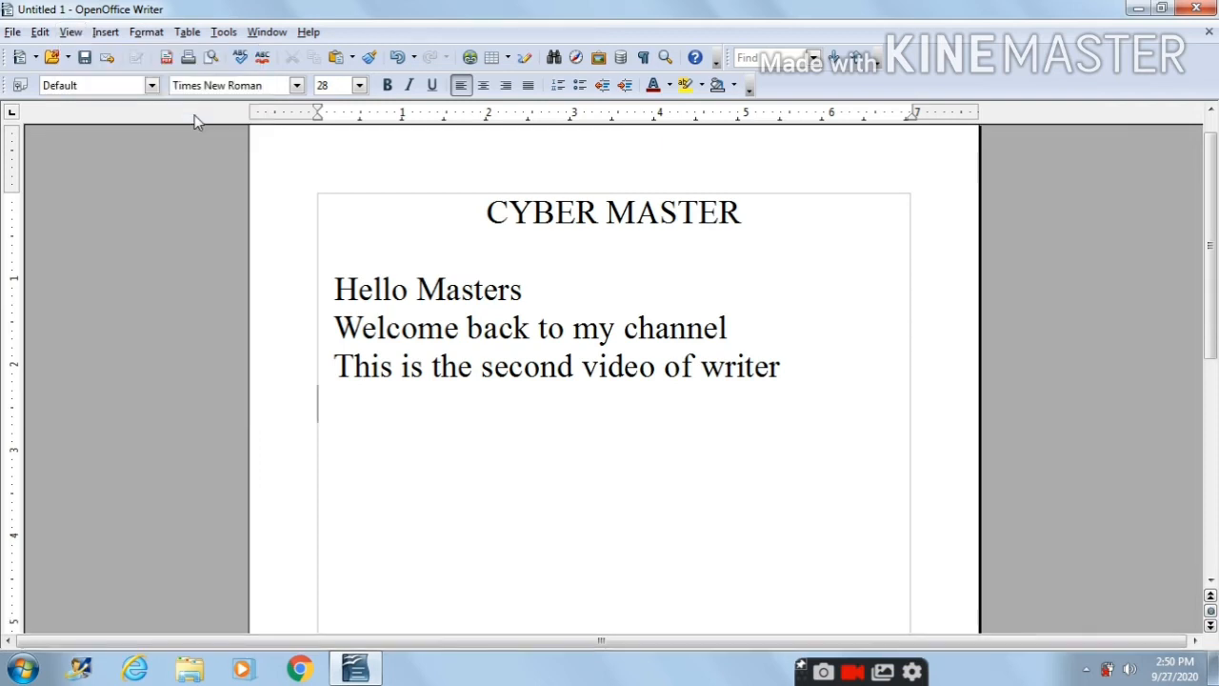
pyautogui.click(70, 31)
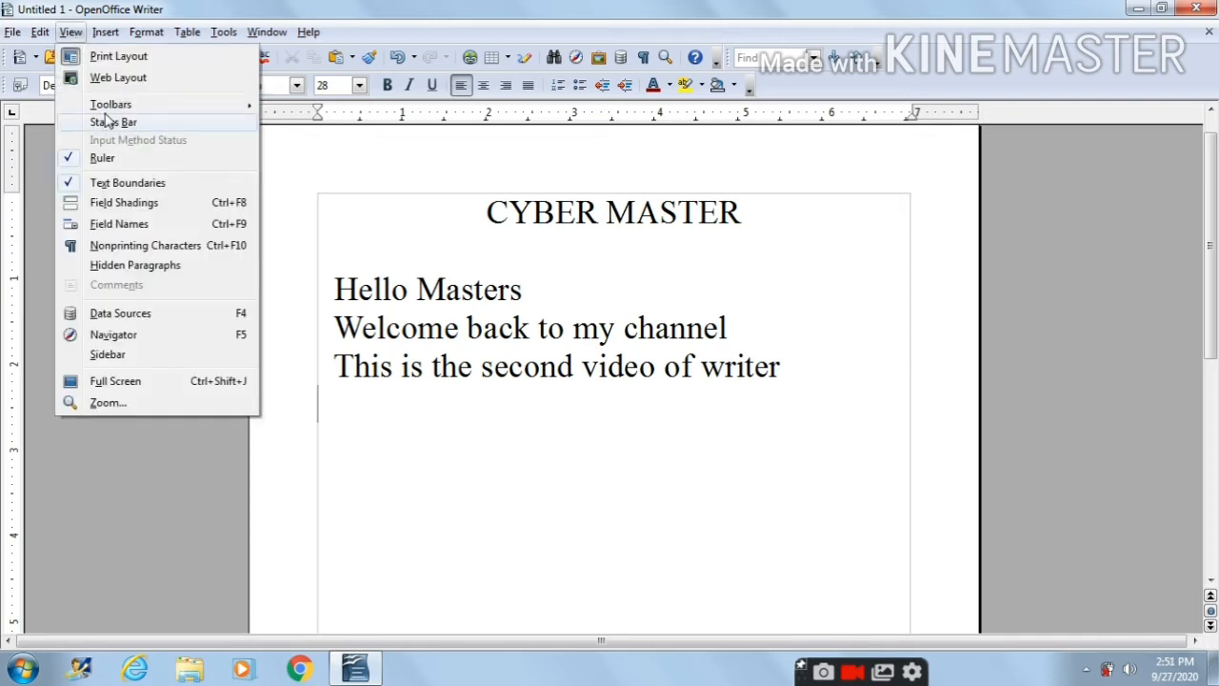
pyautogui.click(106, 124)
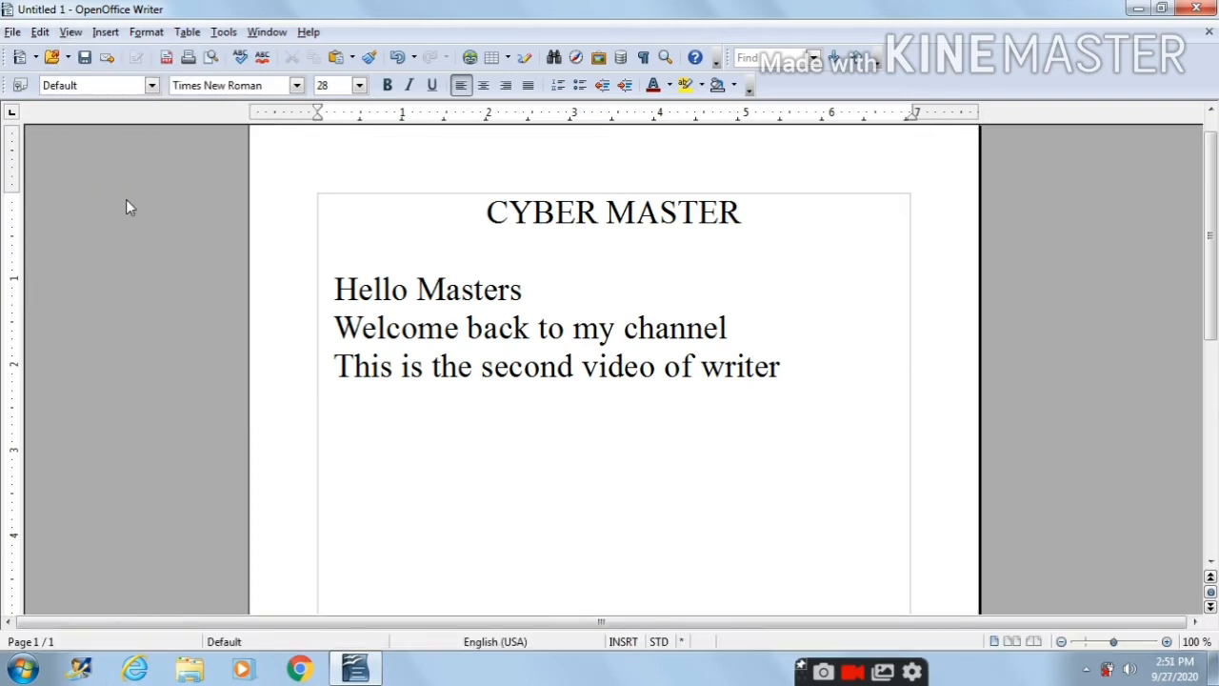
# Indent "Hello Masters" about 0.6 inches, "Welcome back to my channel" about 3.3 inches and "This is the second video of writer" about 1.7 inches
pyautogui.click(71, 32)
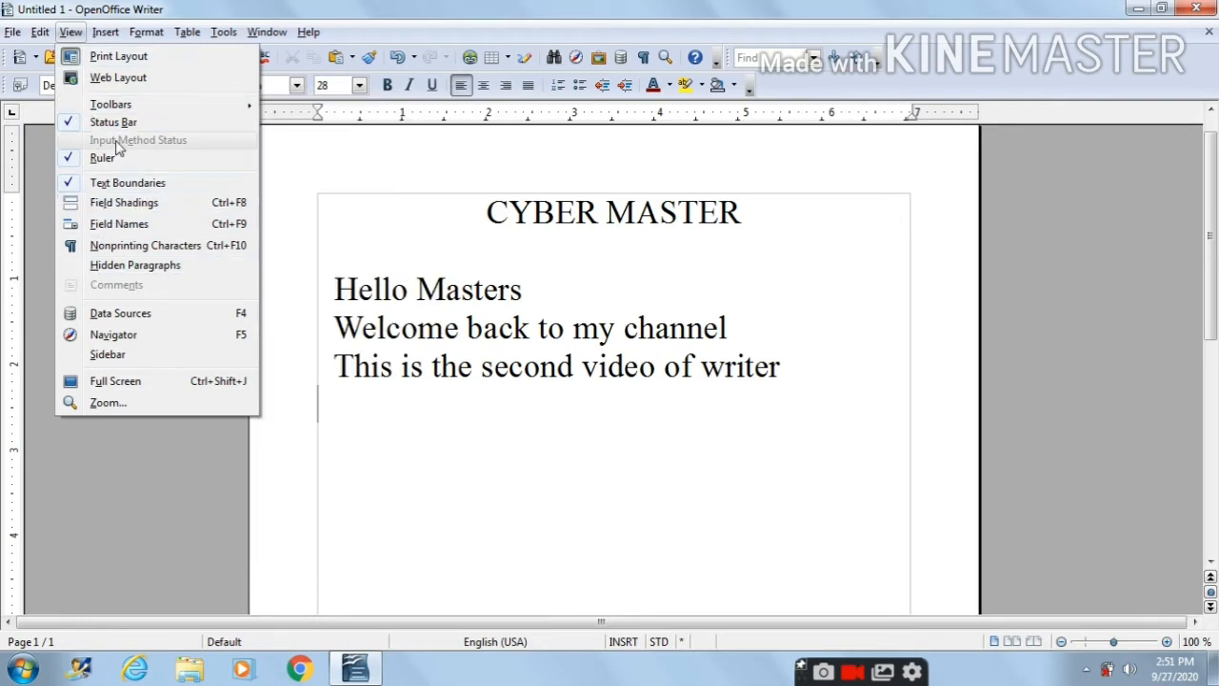
pyautogui.click(337, 163)
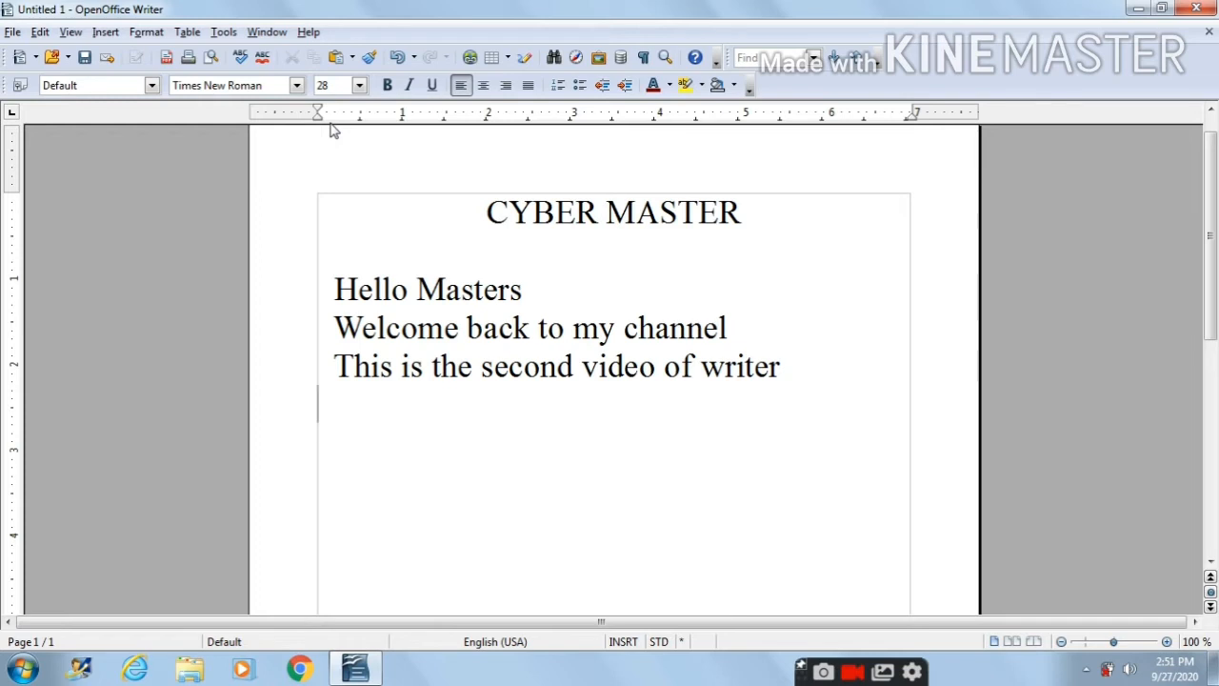
pyautogui.click(336, 298)
pyautogui.moveTo(321, 125)
pyautogui.mouseDown()
pyautogui.moveTo(405, 120)
pyautogui.moveTo(375, 128)
pyautogui.mouseUp()
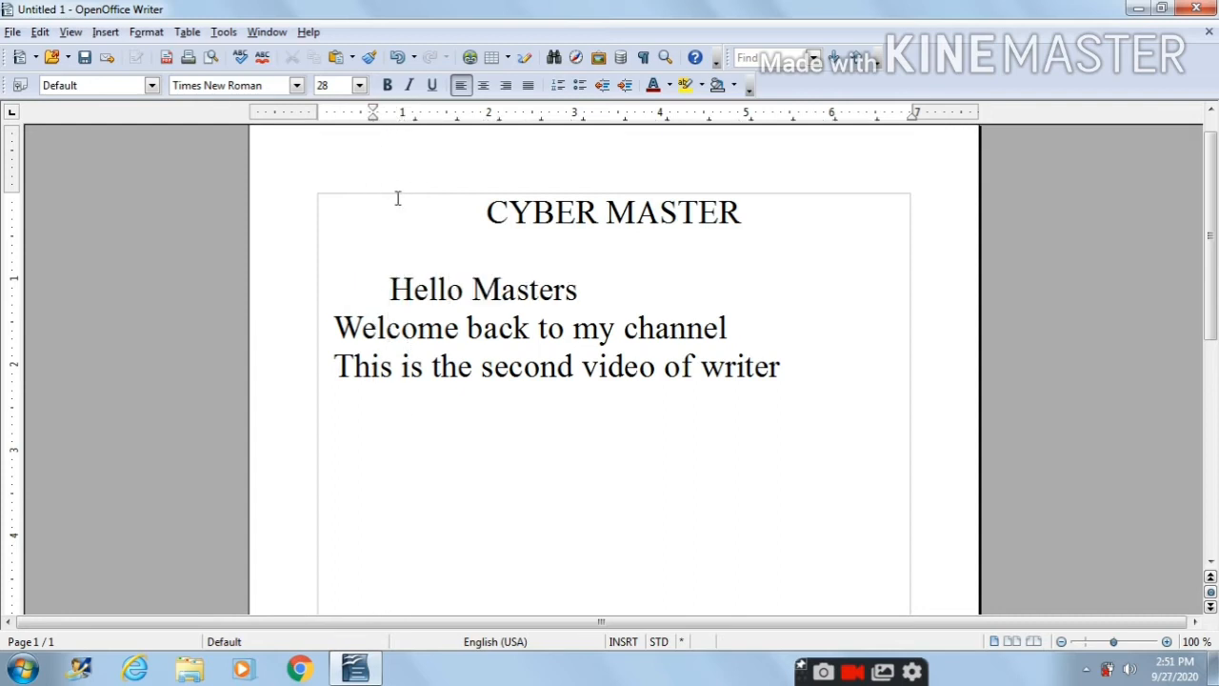
pyautogui.click(332, 325)
pyautogui.moveTo(318, 118)
pyautogui.mouseDown()
pyautogui.moveTo(621, 116)
pyautogui.moveTo(696, 130)
pyautogui.moveTo(599, 131)
pyautogui.mouseUp()
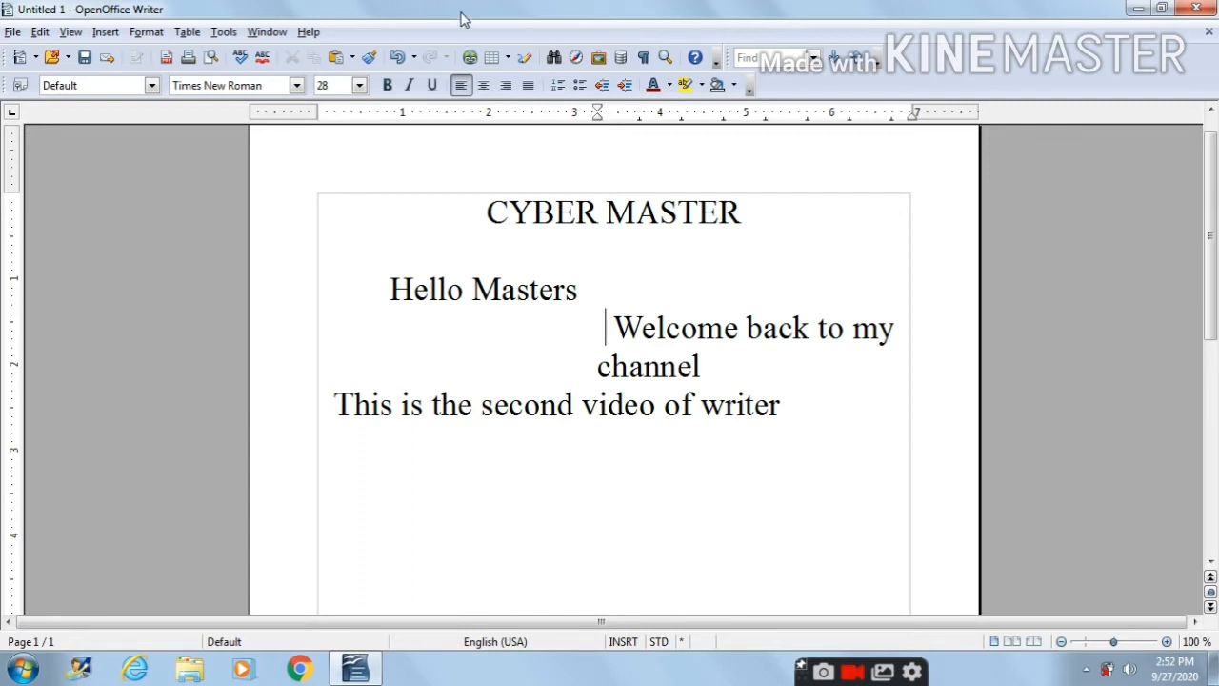
pyautogui.click(335, 405)
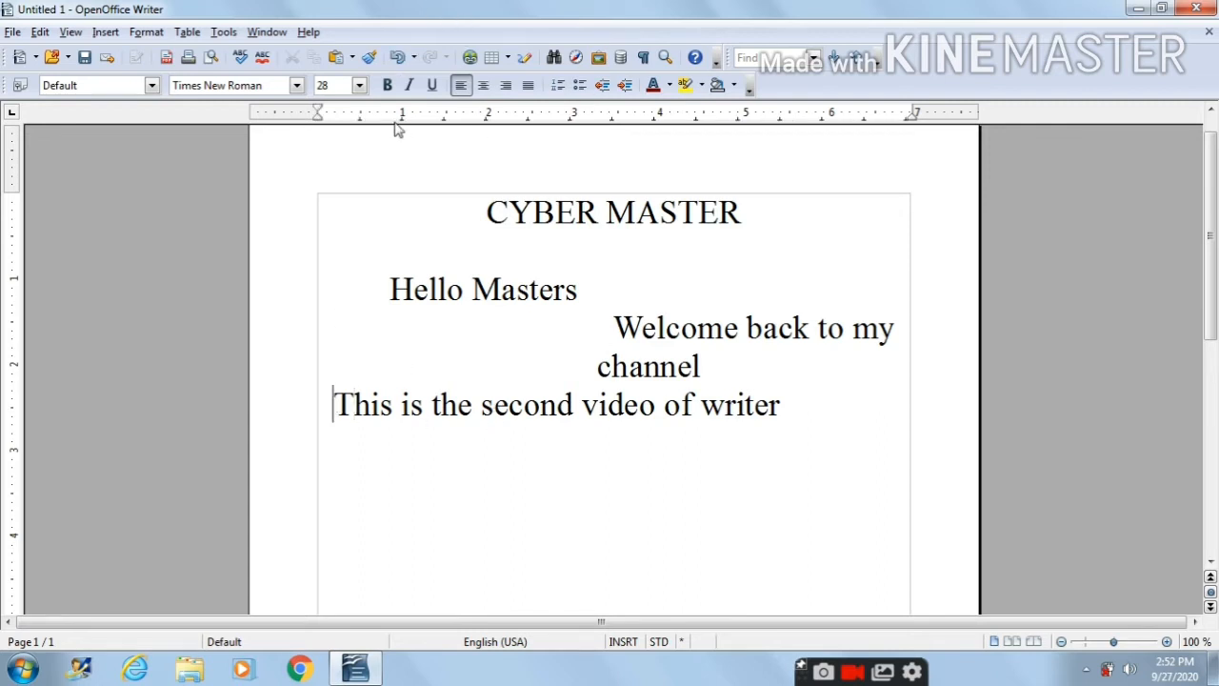
pyautogui.moveTo(319, 118)
pyautogui.mouseDown()
pyautogui.moveTo(422, 198)
pyautogui.moveTo(400, 213)
pyautogui.moveTo(464, 226)
pyautogui.mouseUp()
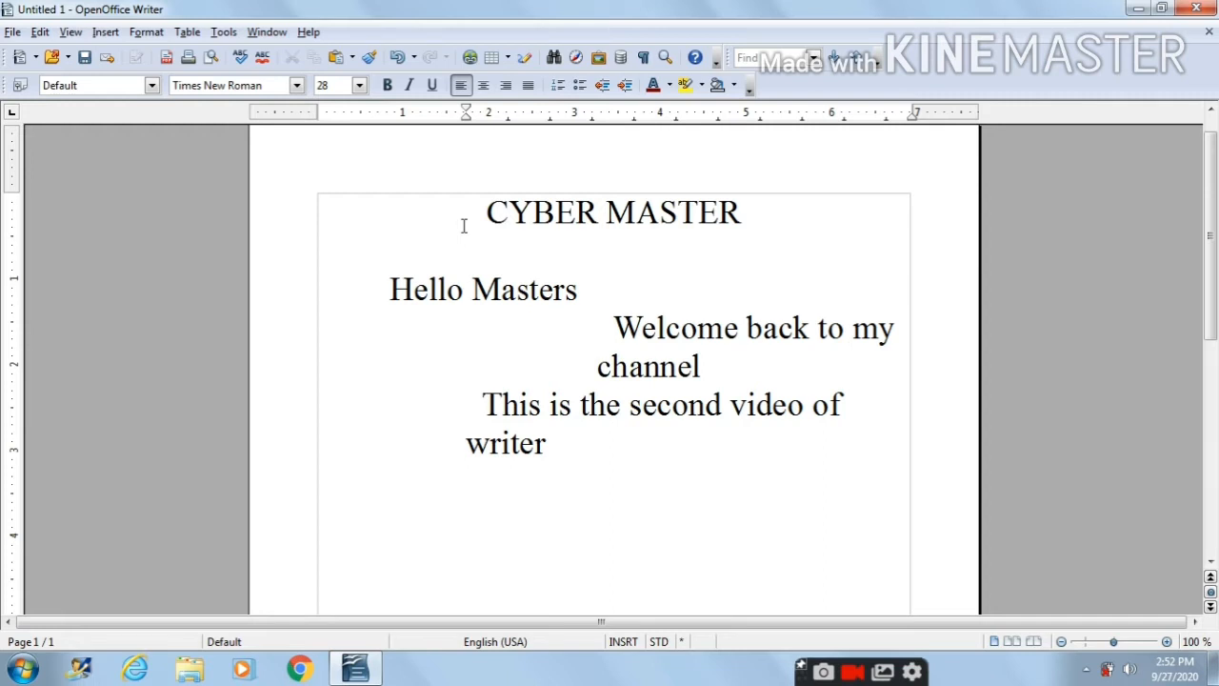
# Undo the three indent changes on the lines below the title
pyautogui.hotkey('ctrl', 'z')
pyautogui.hotkey('ctrl', 'z')
pyautogui.hotkey('ctrl', 'z')
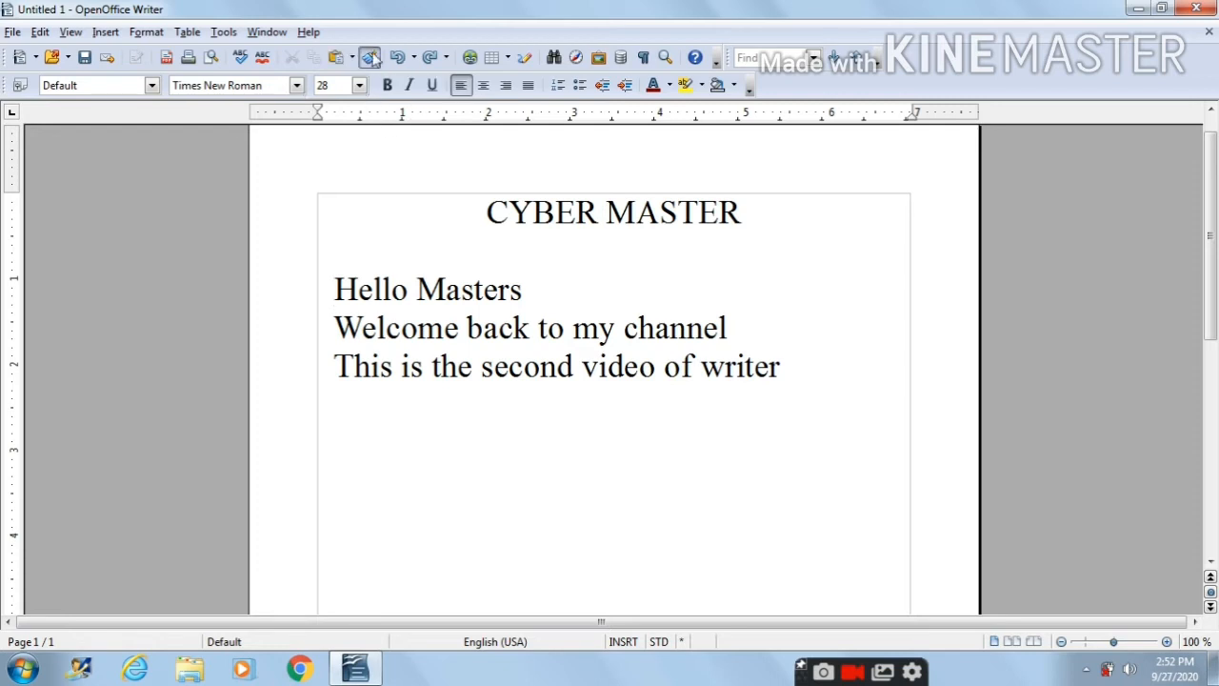
# Hide the rulers and show them again
pyautogui.click(71, 33)
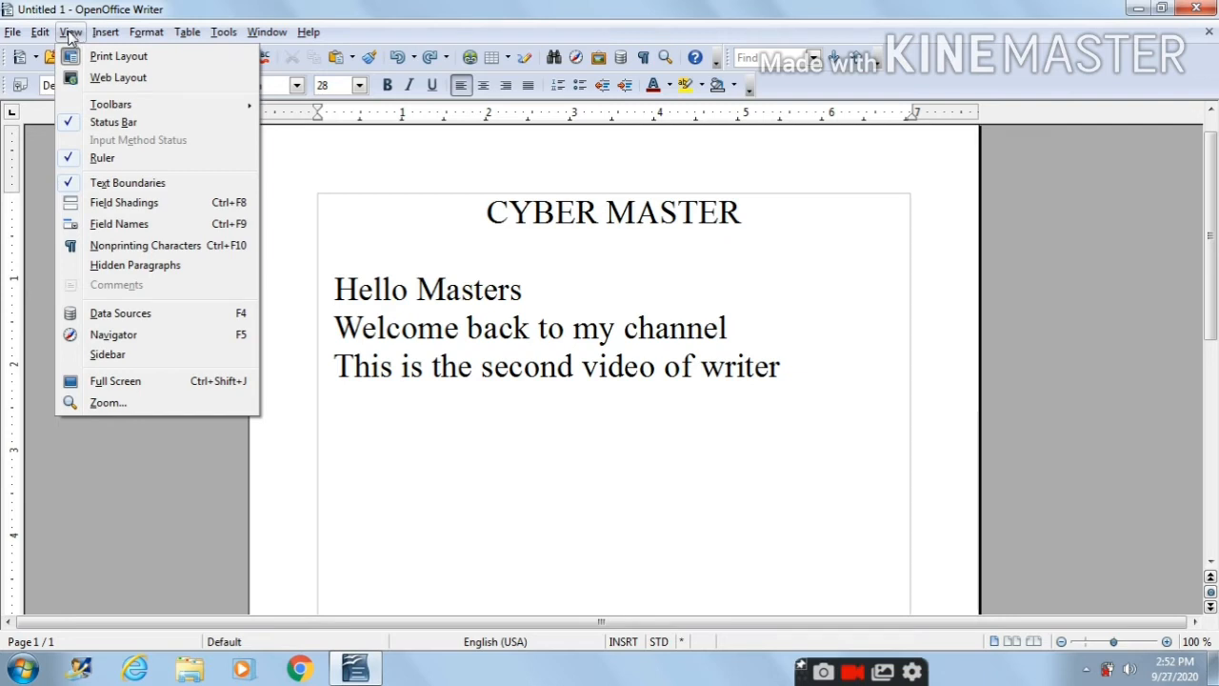
pyautogui.click(97, 158)
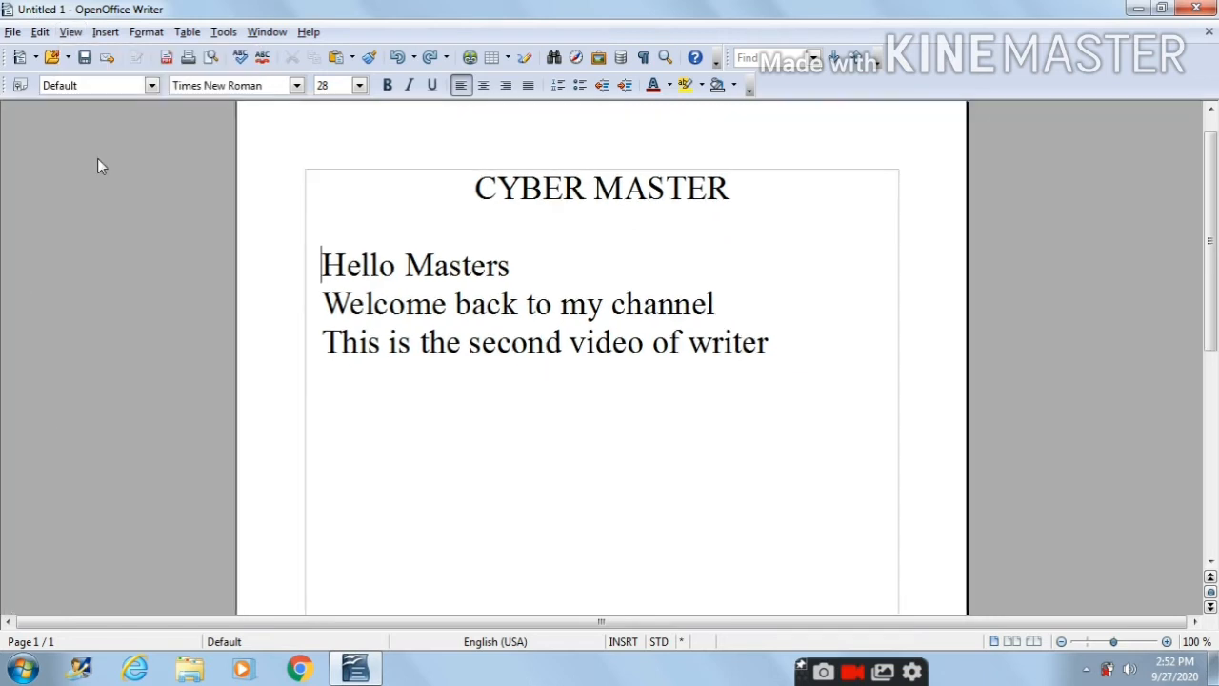
pyautogui.click(73, 31)
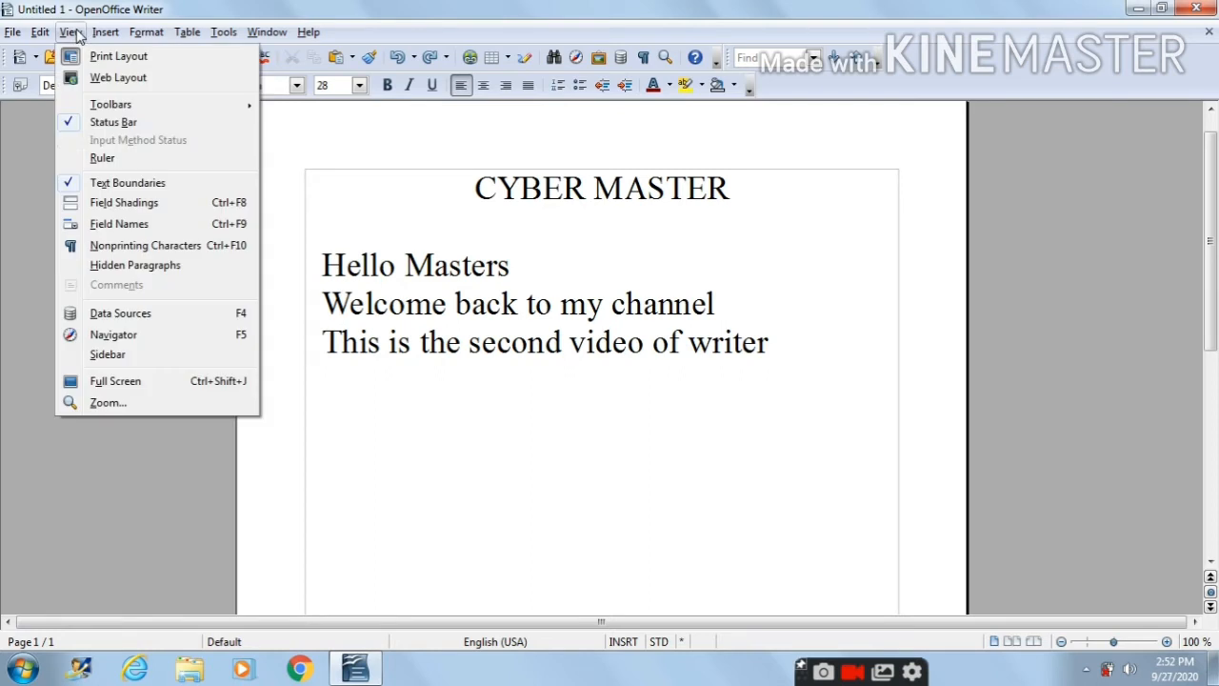
pyautogui.click(101, 156)
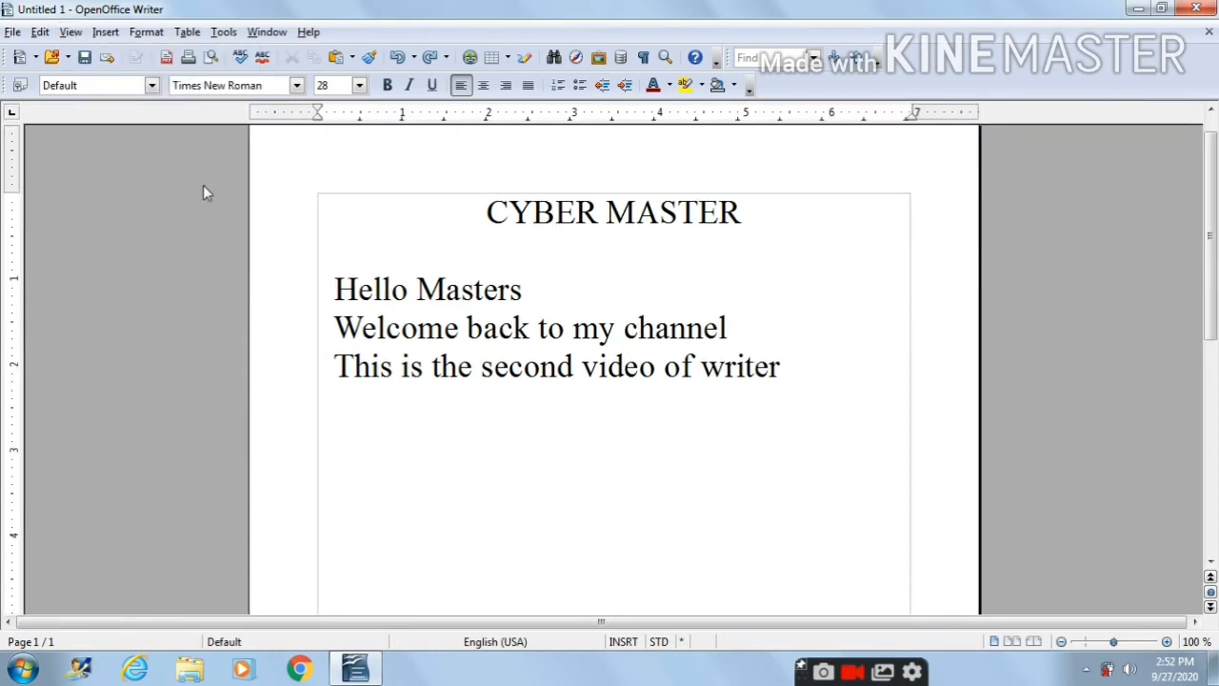
# Examine the text boundary lines around the writing area from the start to the end of the page
pyautogui.click(74, 34)
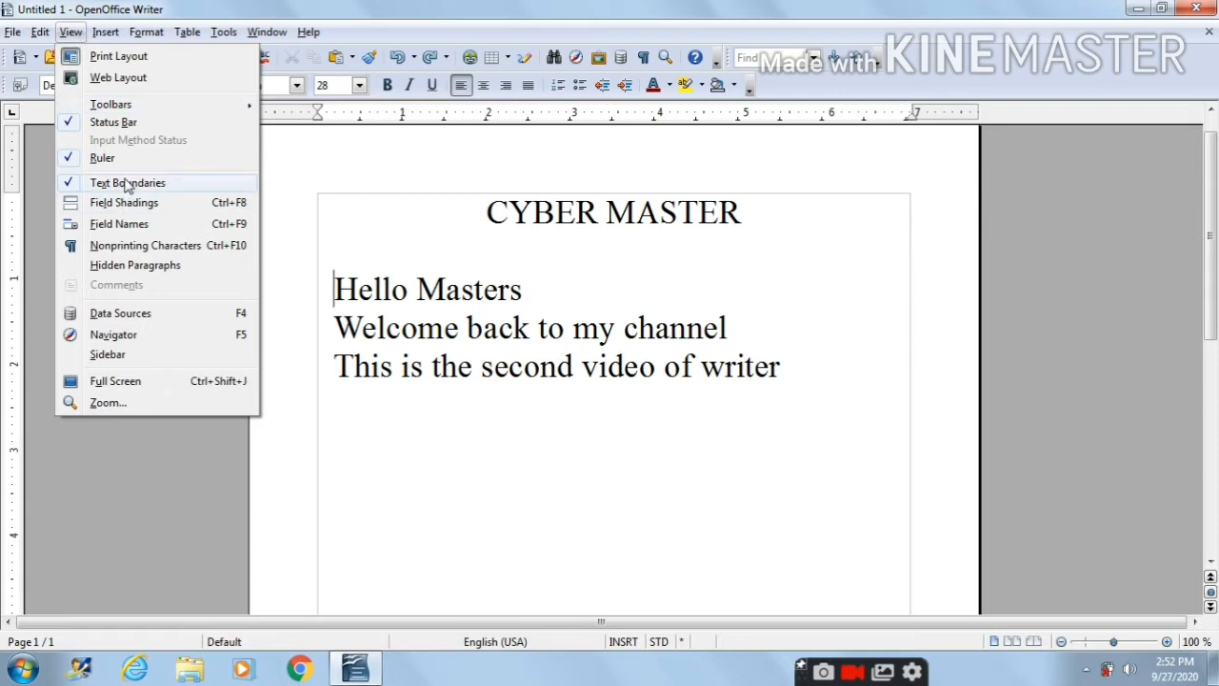
pyautogui.click(372, 256)
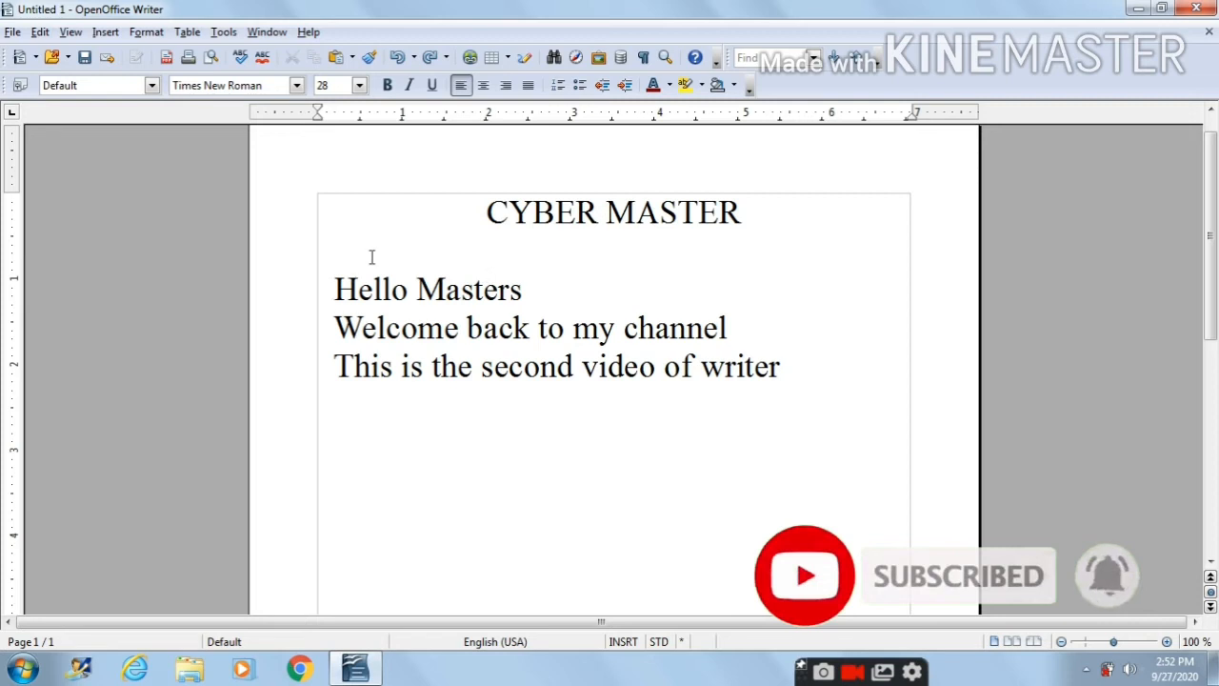
pyautogui.middleClick(404, 405)
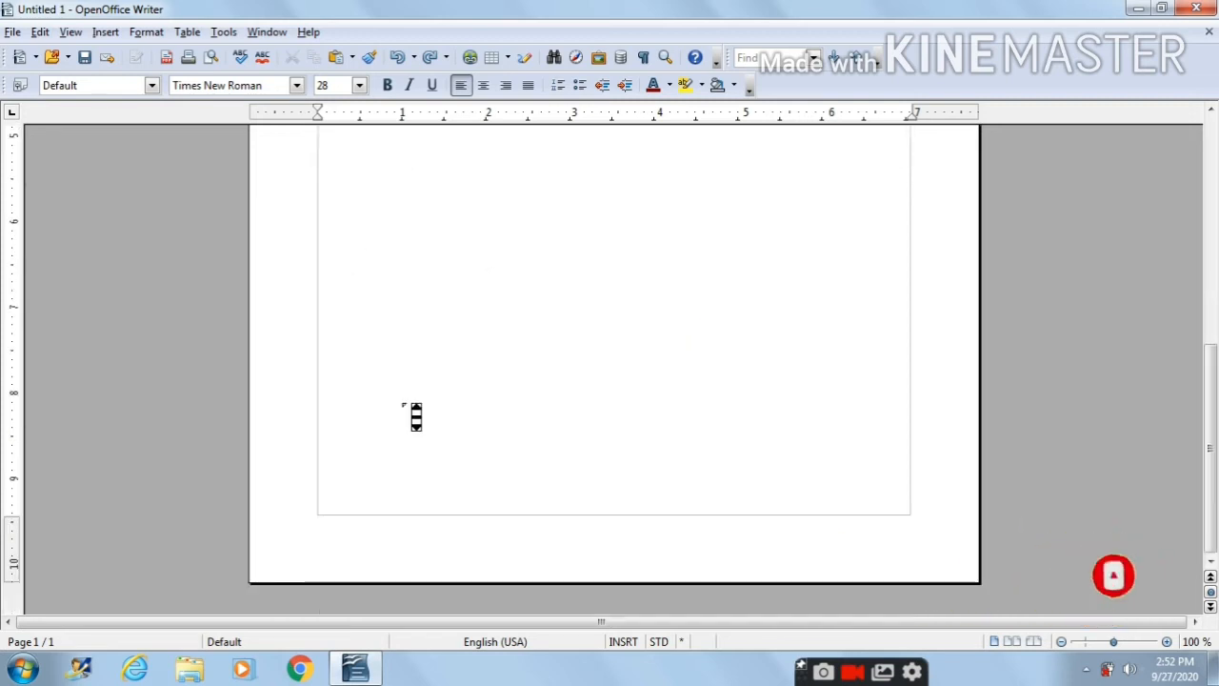
pyautogui.middleClick(416, 416)
pyautogui.scroll(10, 404, 542)
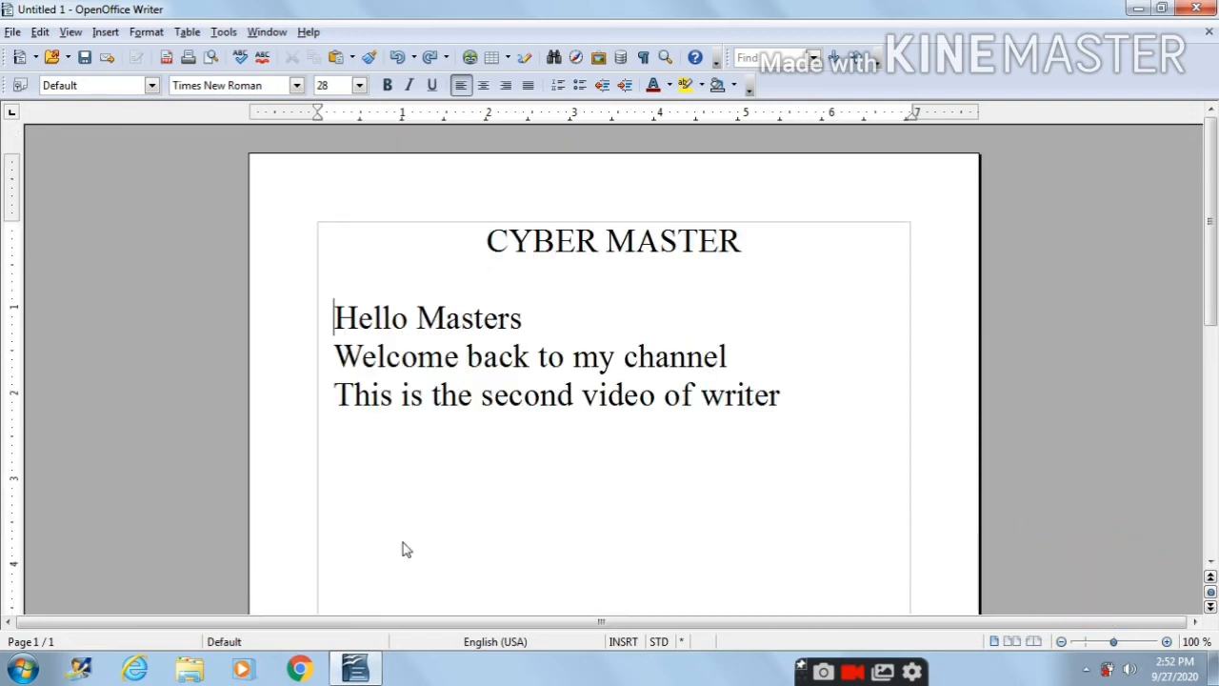
pyautogui.scroll(-3, 422, 372)
pyautogui.scroll(3, 444, 128)
# Hide the text boundaries and enter the sample text "jdghkjfzvkjzfkjfkjhgdkjfhdk" on the empty line below the third line
pyautogui.click(807, 425)
pyautogui.click(71, 33)
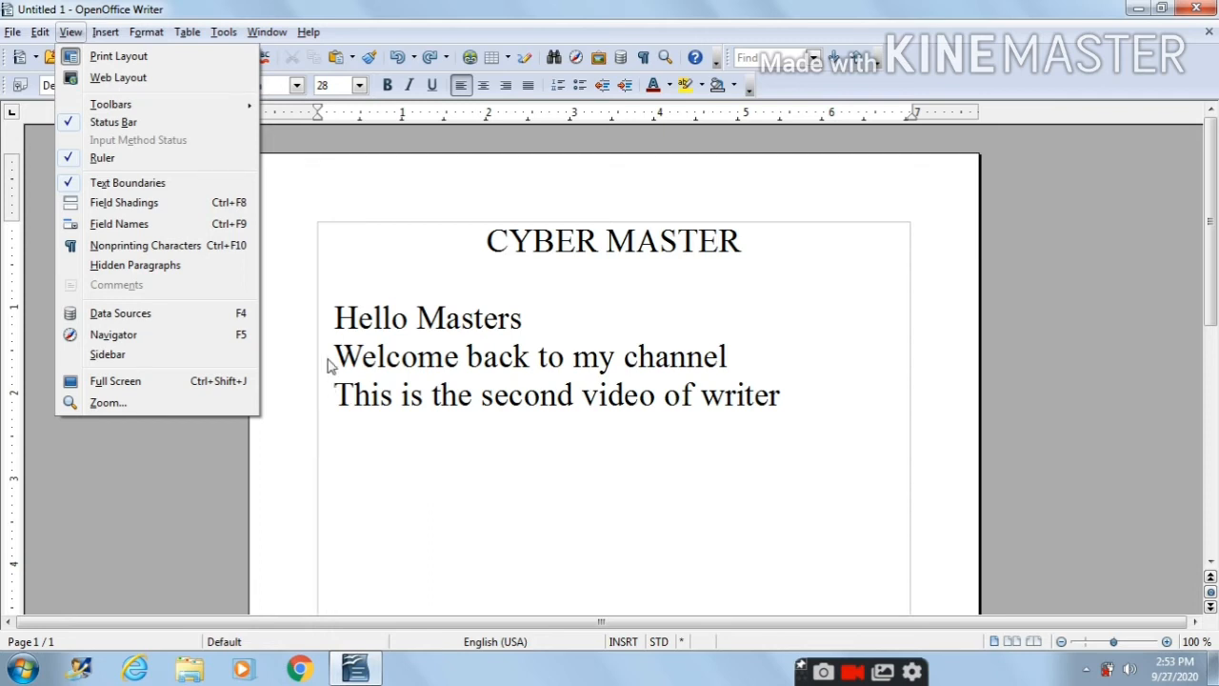
pyautogui.click(329, 428)
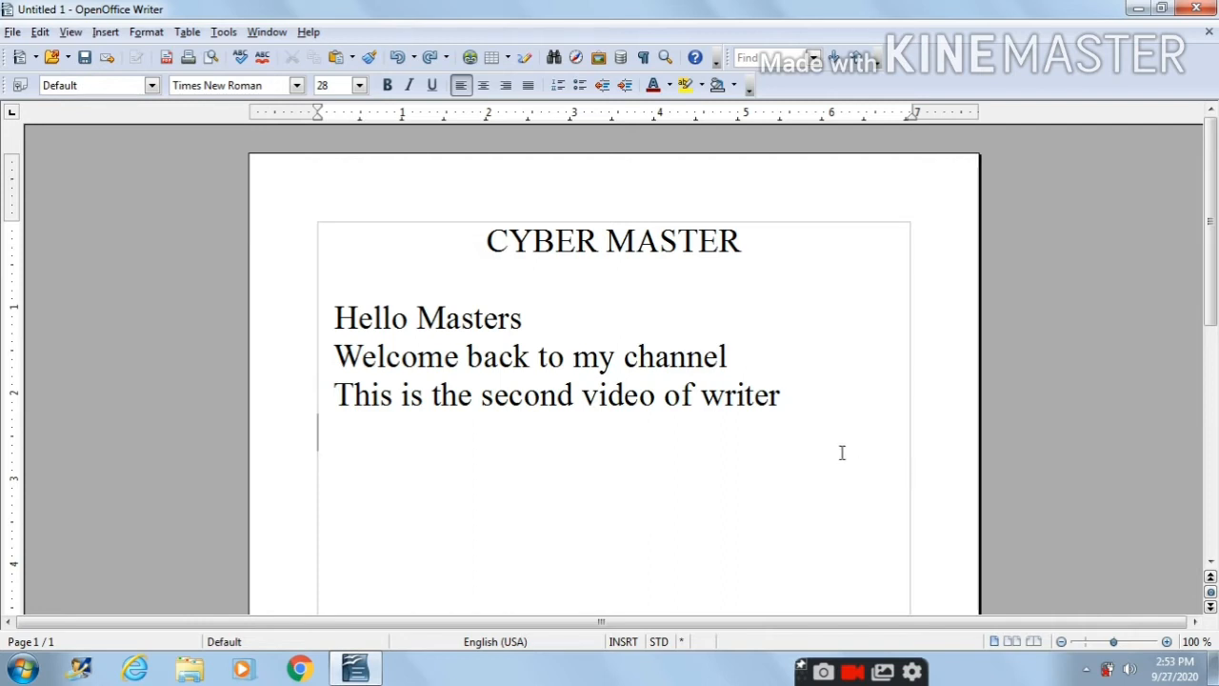
pyautogui.click(70, 34)
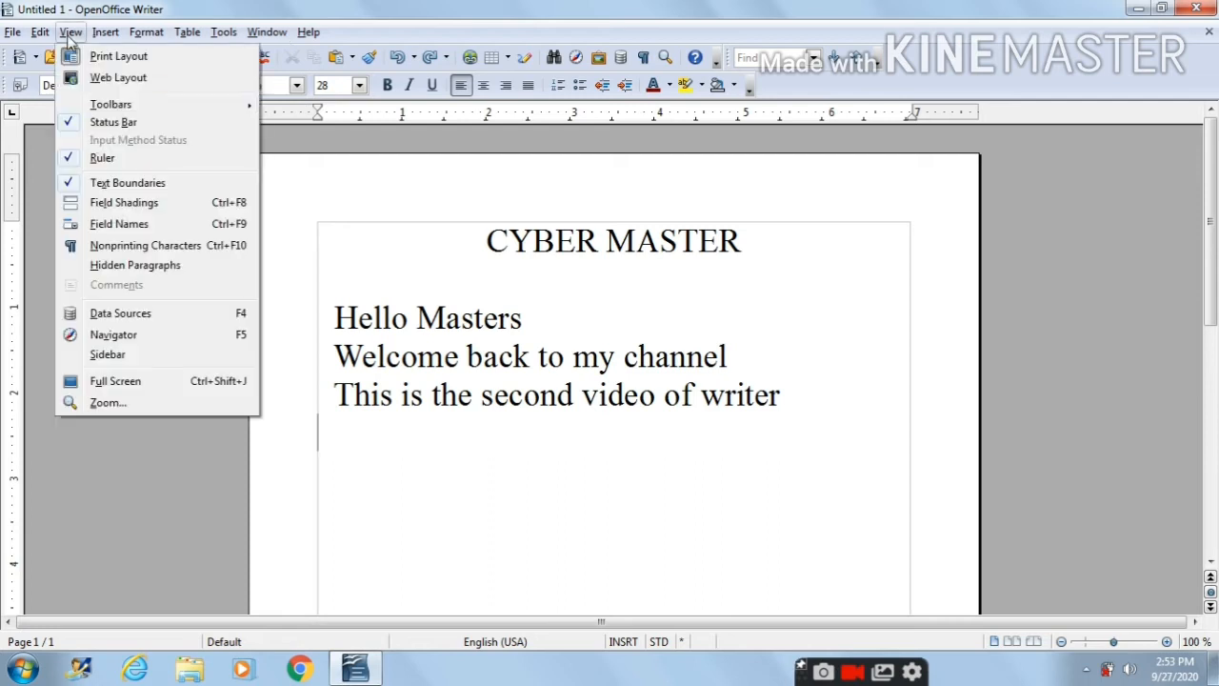
pyautogui.click(113, 184)
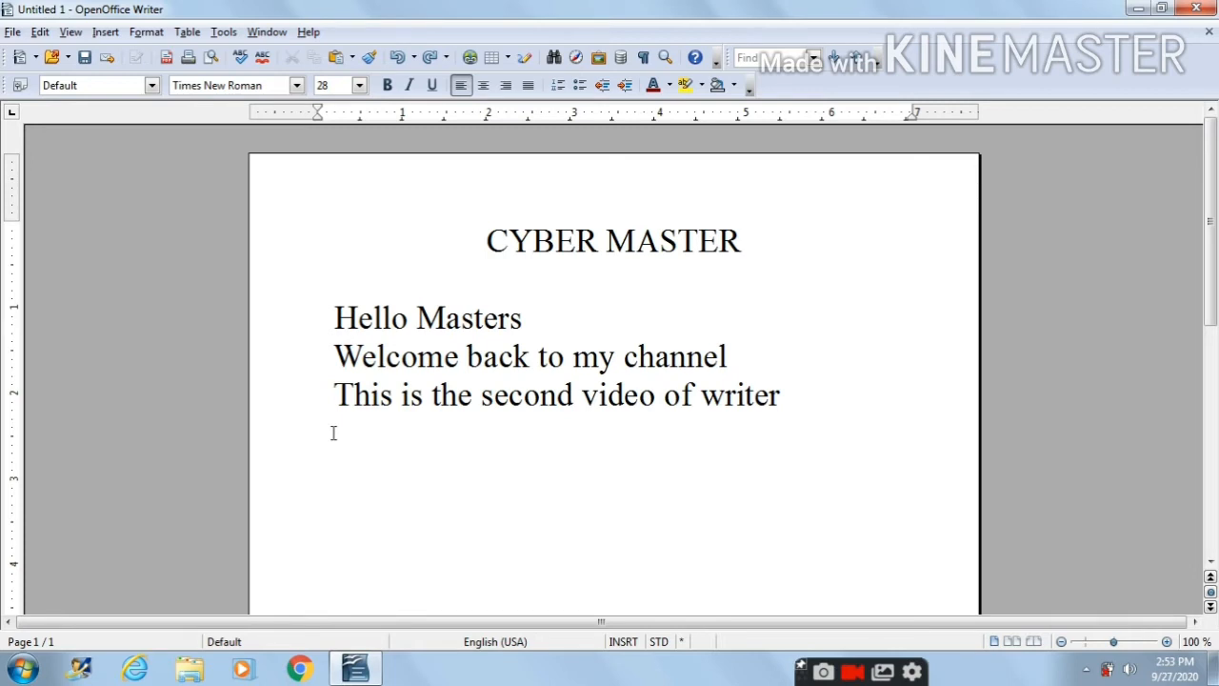
pyautogui.write('jdghkjfzvkjzfkjfkjhgdkjfhdk')
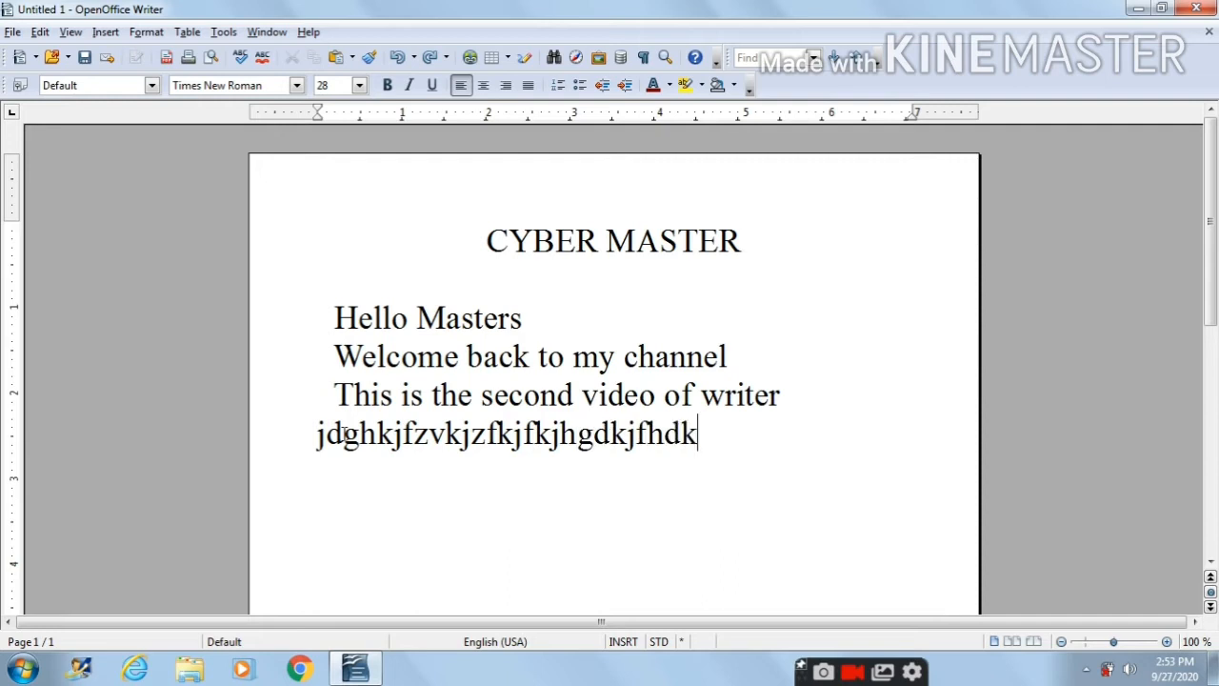
# Extend the sample line with "zheusfjszhsuizhiuz" so it wraps, and show the text boundaries again
pyautogui.write('zheusfjszhsuizhiuz')
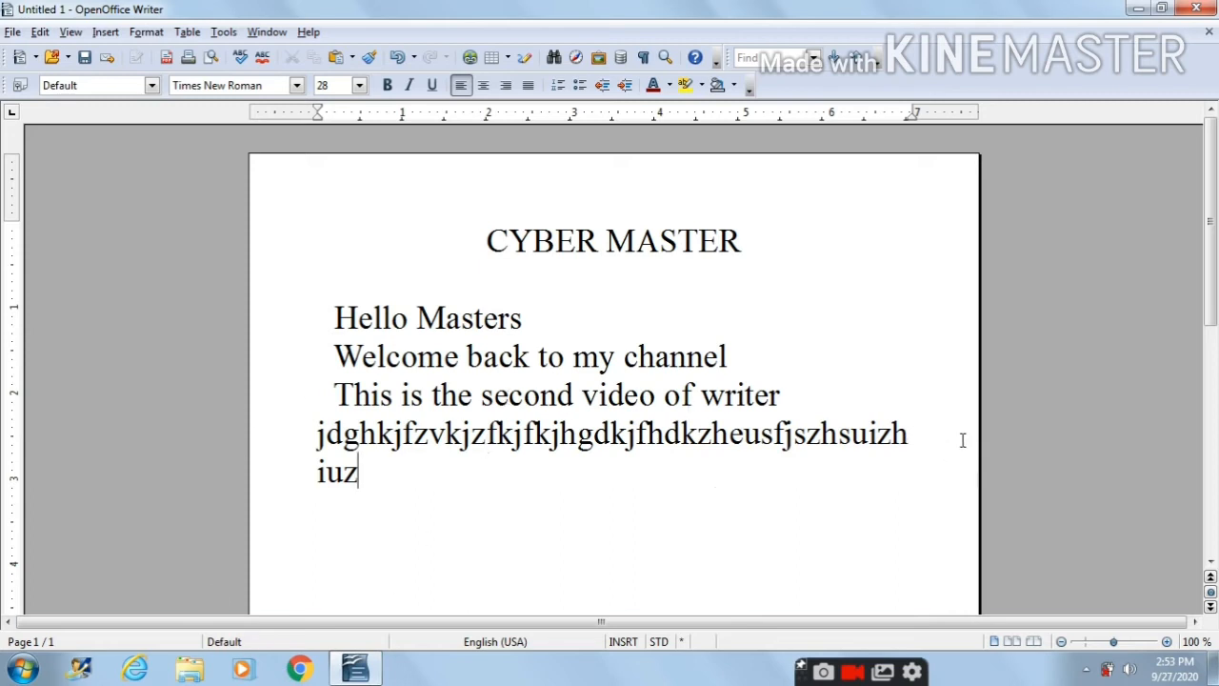
pyautogui.click(71, 32)
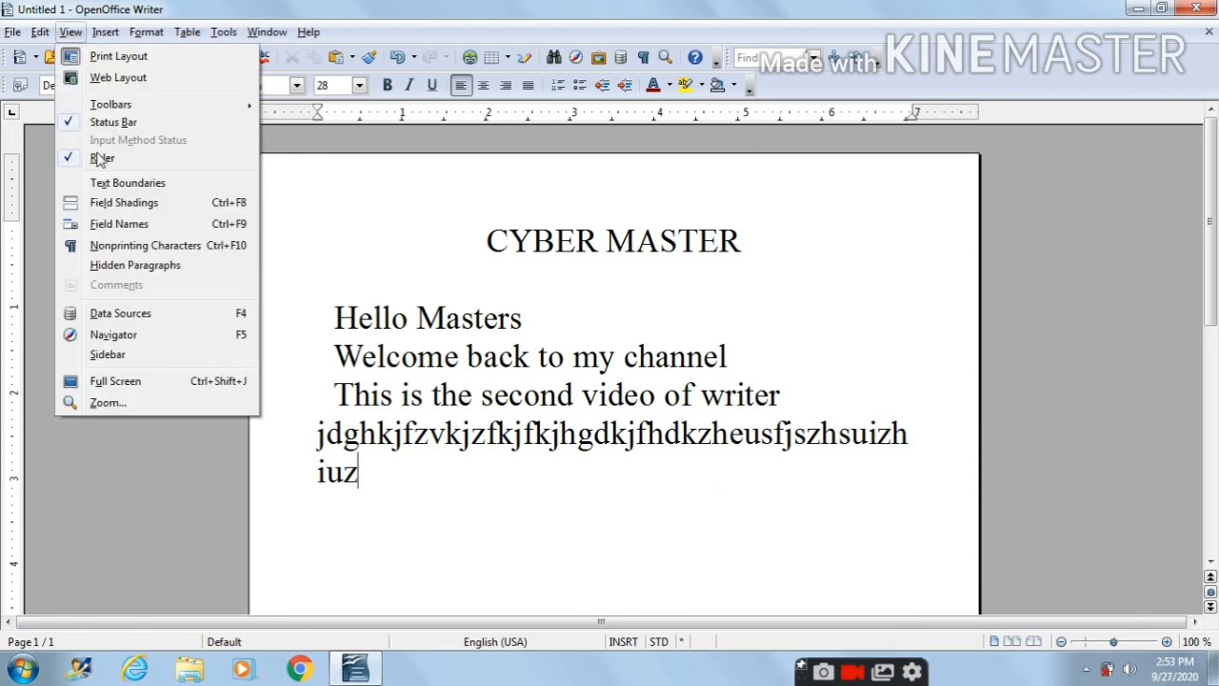
pyautogui.click(175, 183)
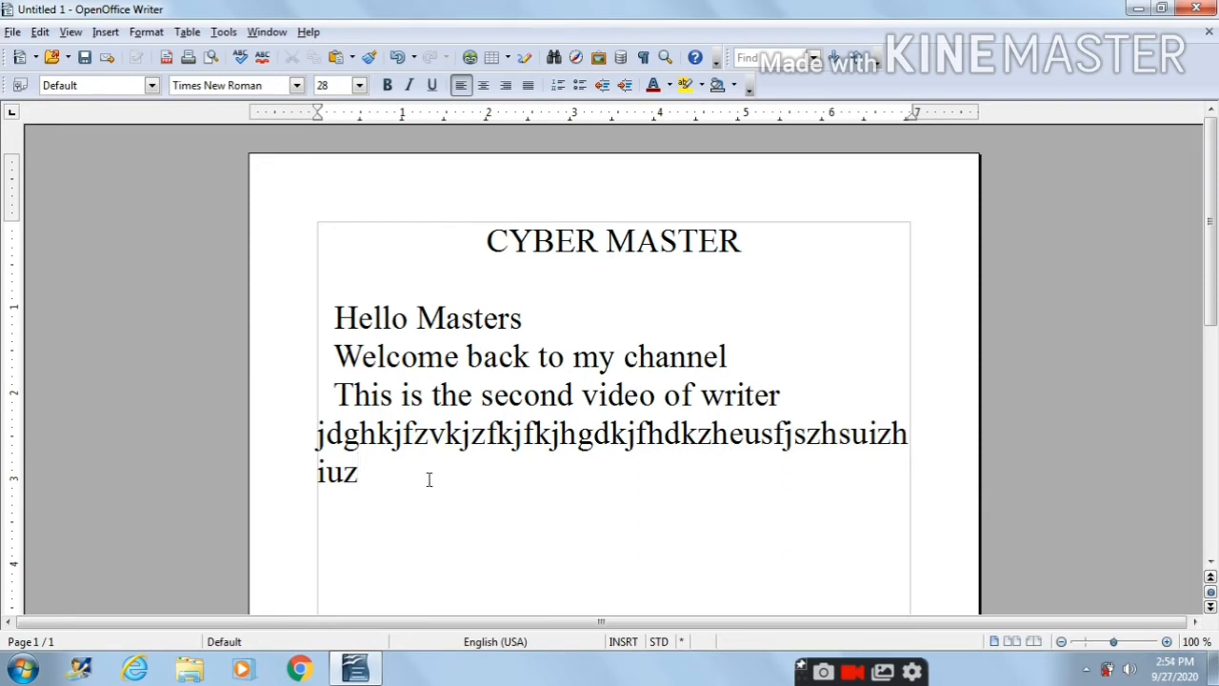
# Undo the sample text entry and display the nonprinting characters in the document
pyautogui.hotkey('ctrl', 'z')
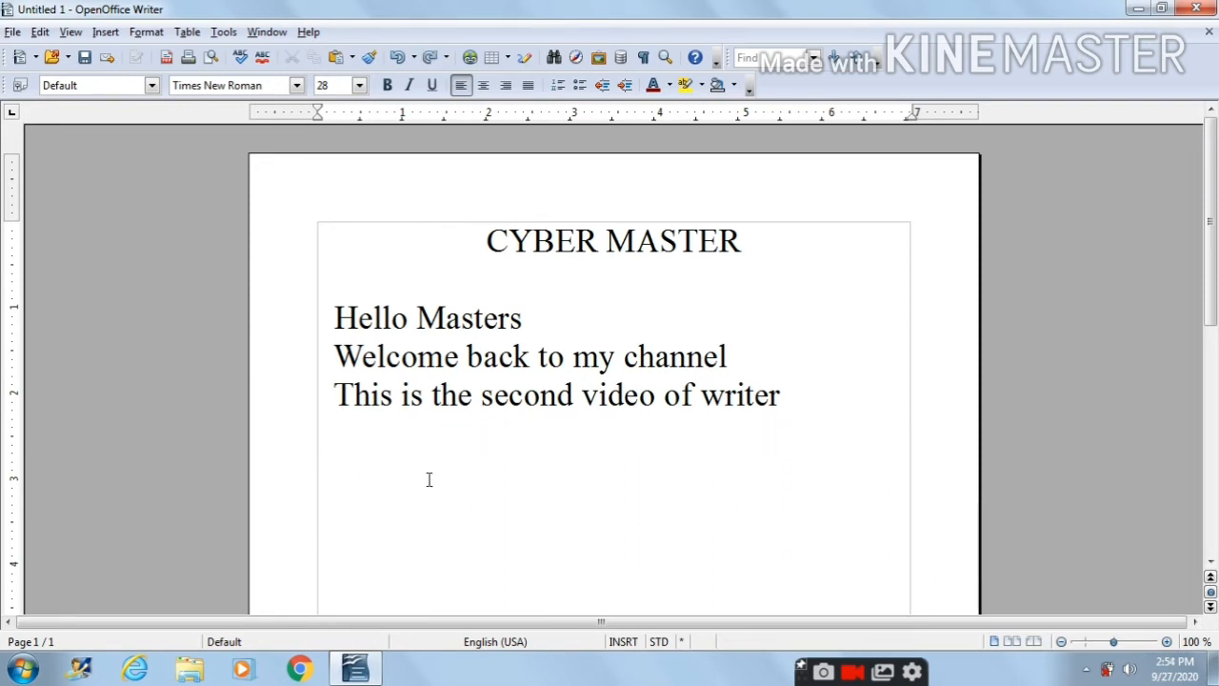
pyautogui.click(71, 32)
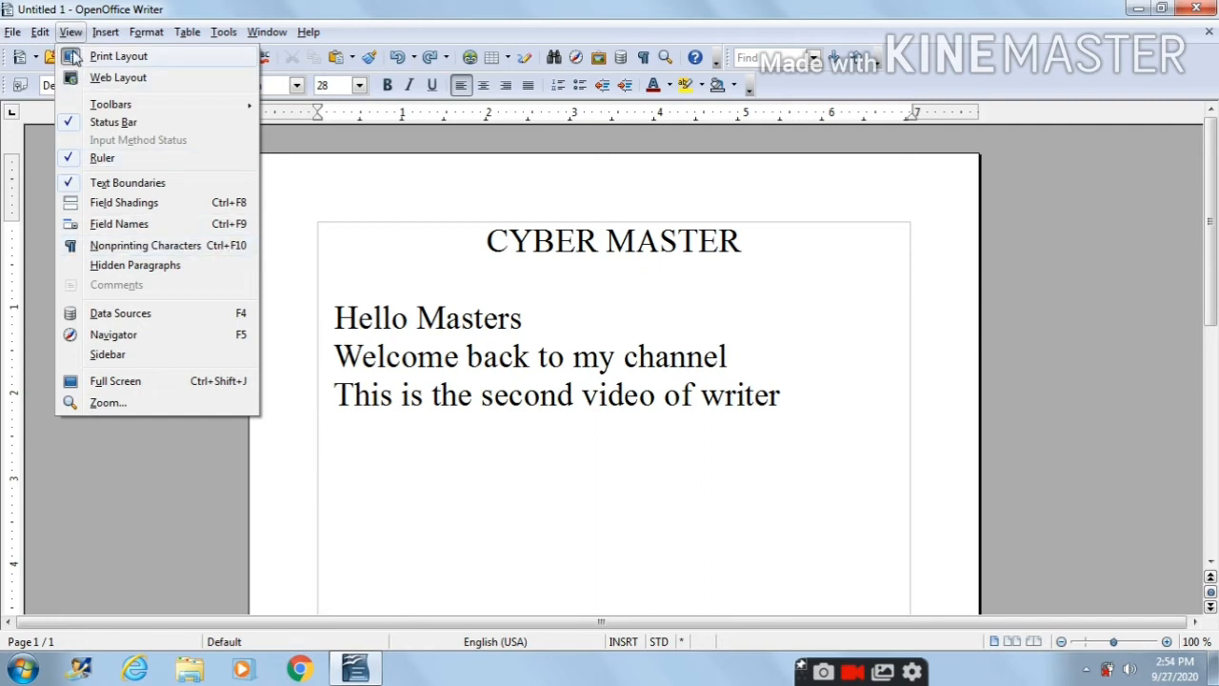
pyautogui.click(88, 247)
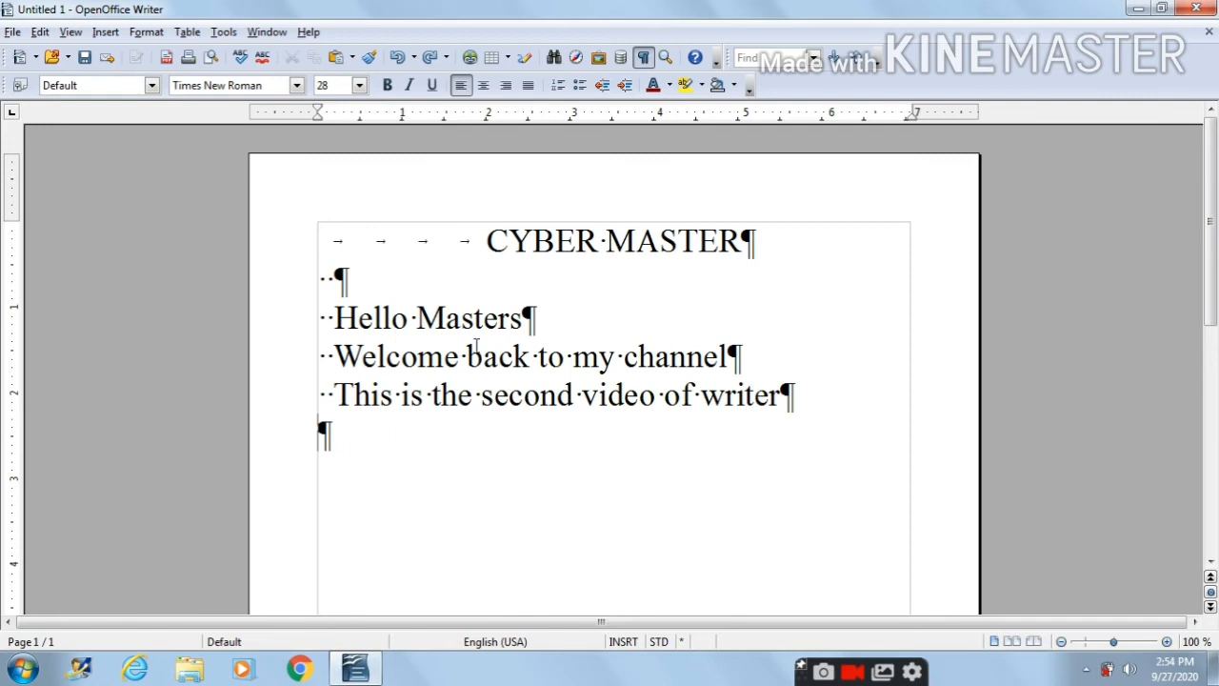
pyautogui.doubleClick(571, 356)
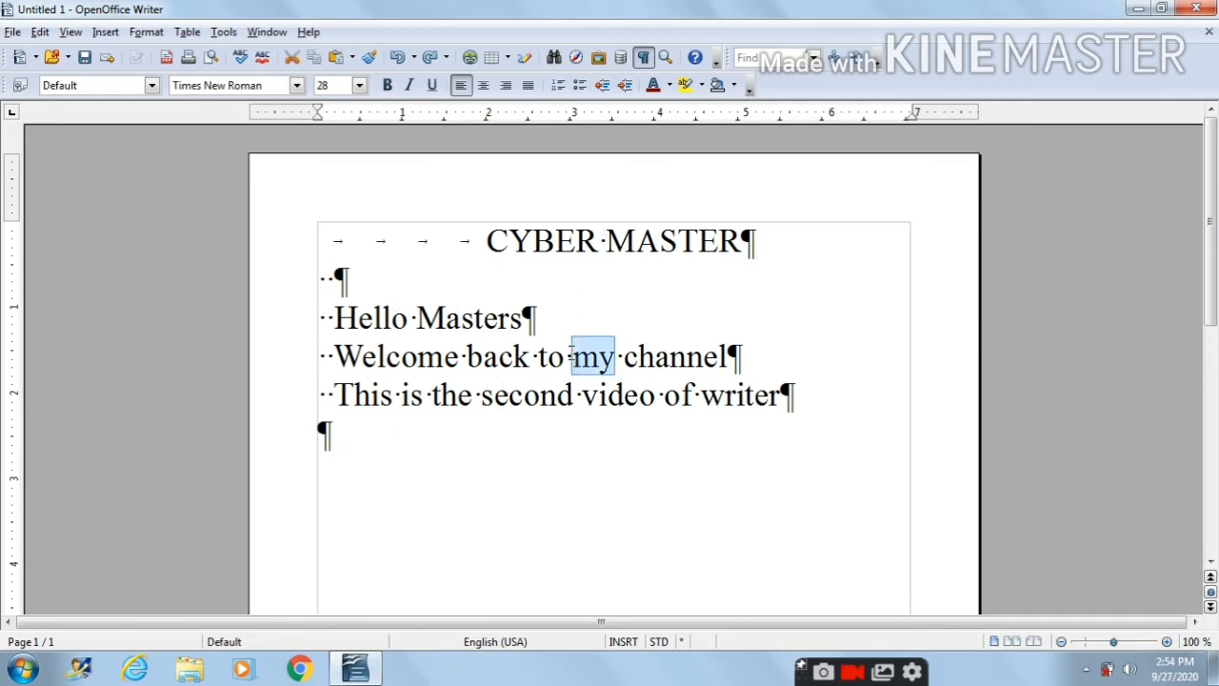
pyautogui.click(553, 414)
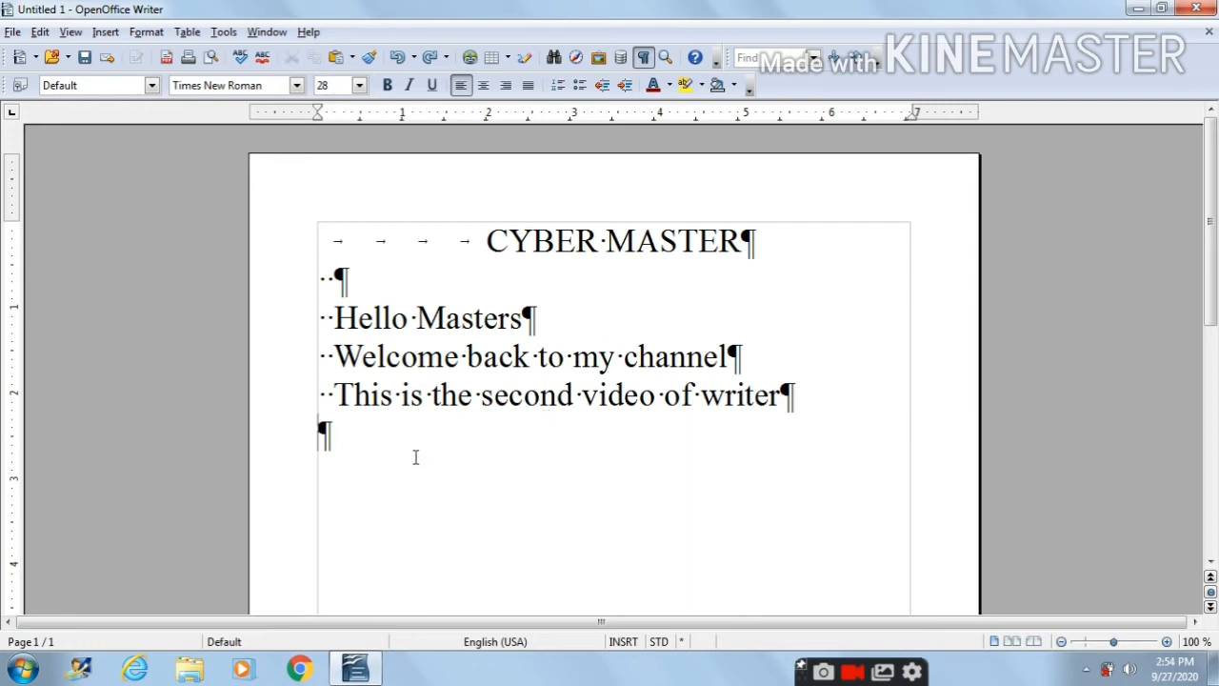
# Add two new paragraphs below the text and fill the last one with a run of spaces and six tabs
pyautogui.press('Return')
pyautogui.press('Return')
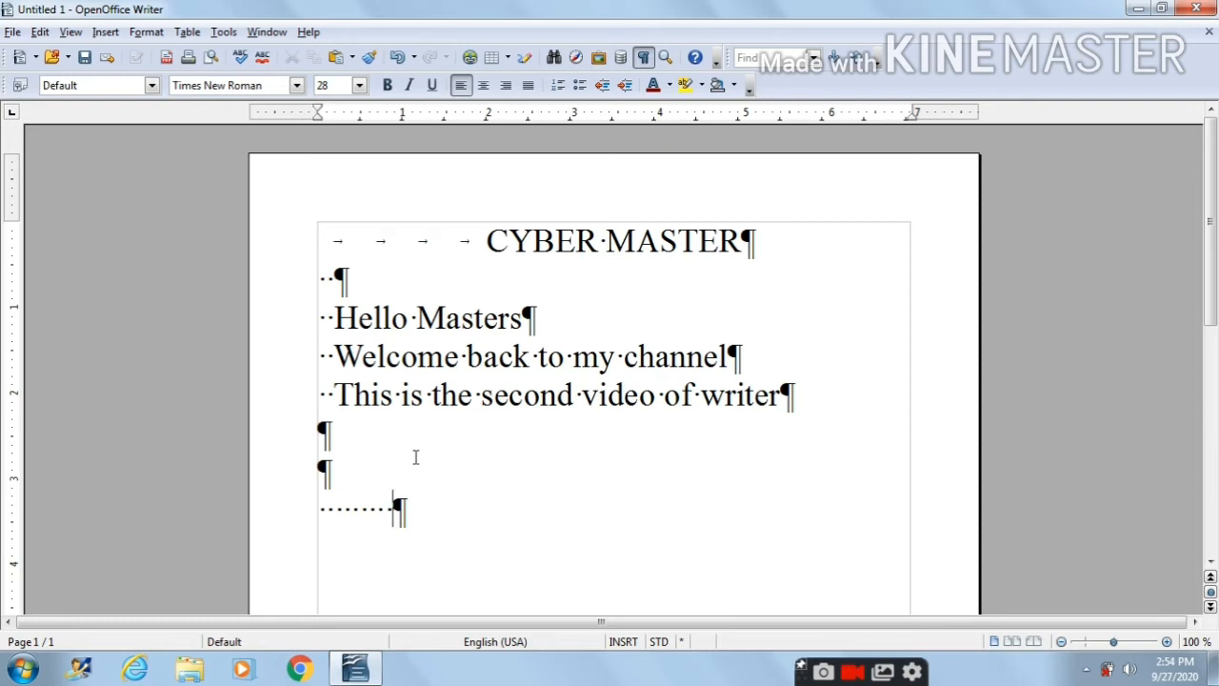
pyautogui.press('Tab')
pyautogui.press('Tab')
pyautogui.press('Tab')
pyautogui.press('Tab')
pyautogui.press('Tab')
pyautogui.press('Tab')
pyautogui.write('Y')
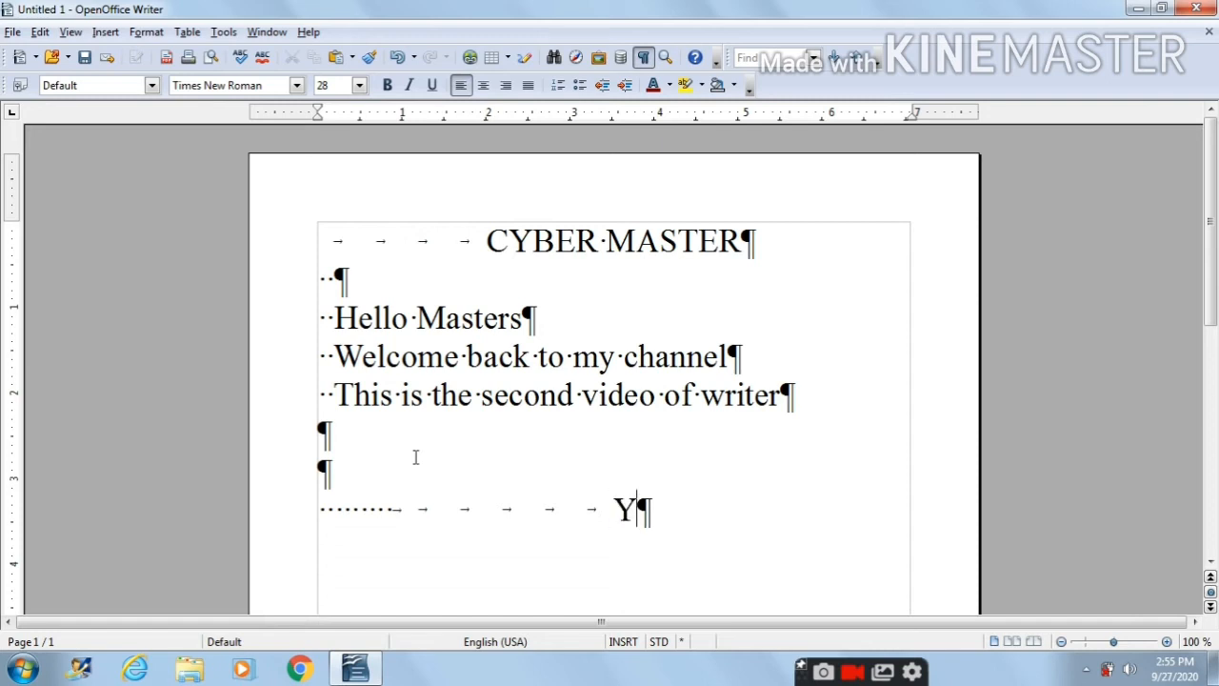
pyautogui.press('BackSpace')
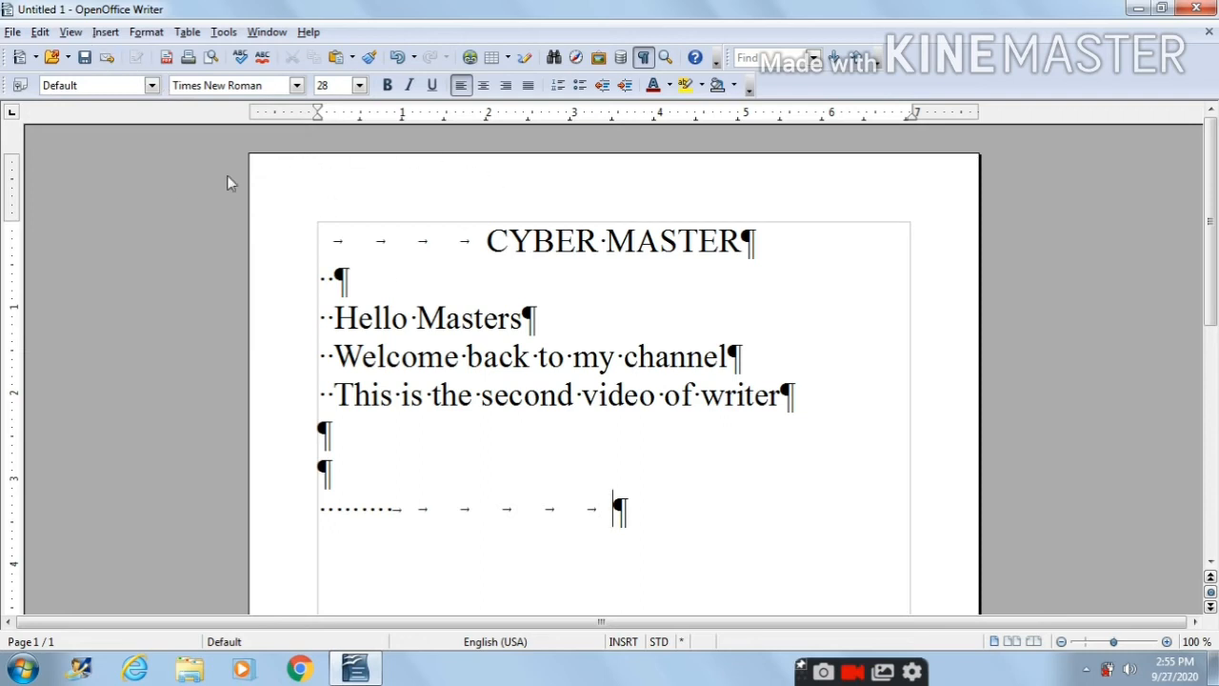
# Hide the nonprinting characters and return to the empty line below the text
pyautogui.click(72, 33)
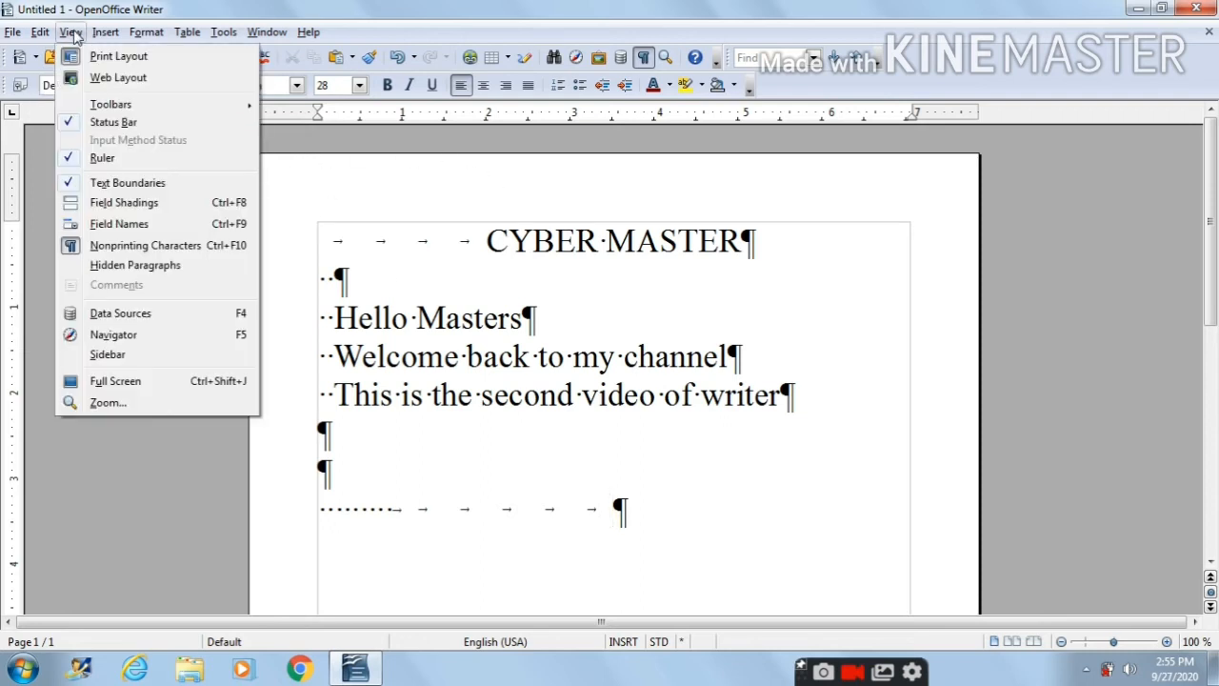
pyautogui.click(110, 246)
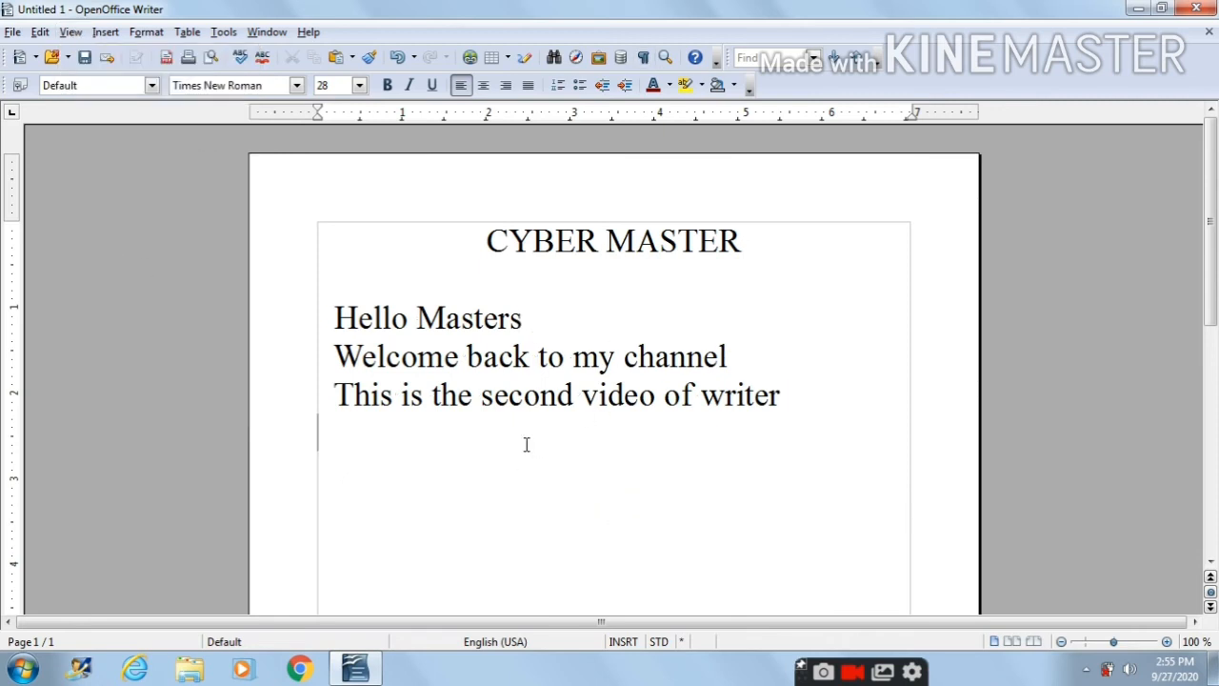
pyautogui.click(72, 33)
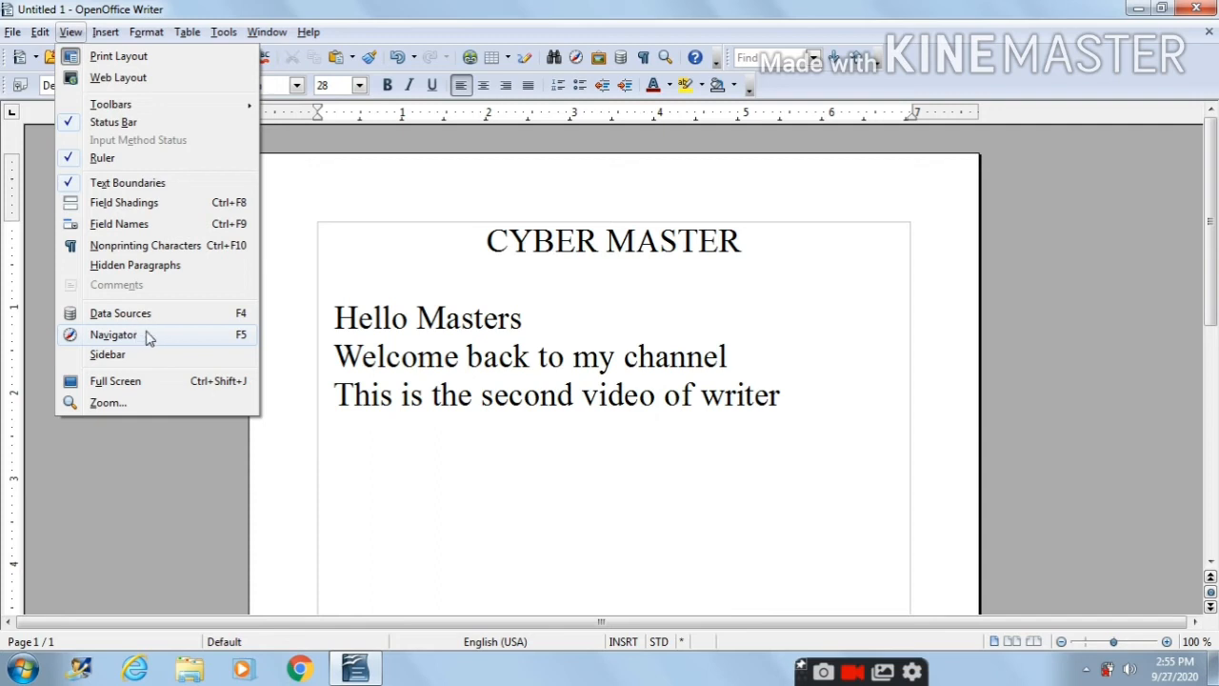
pyautogui.click(429, 449)
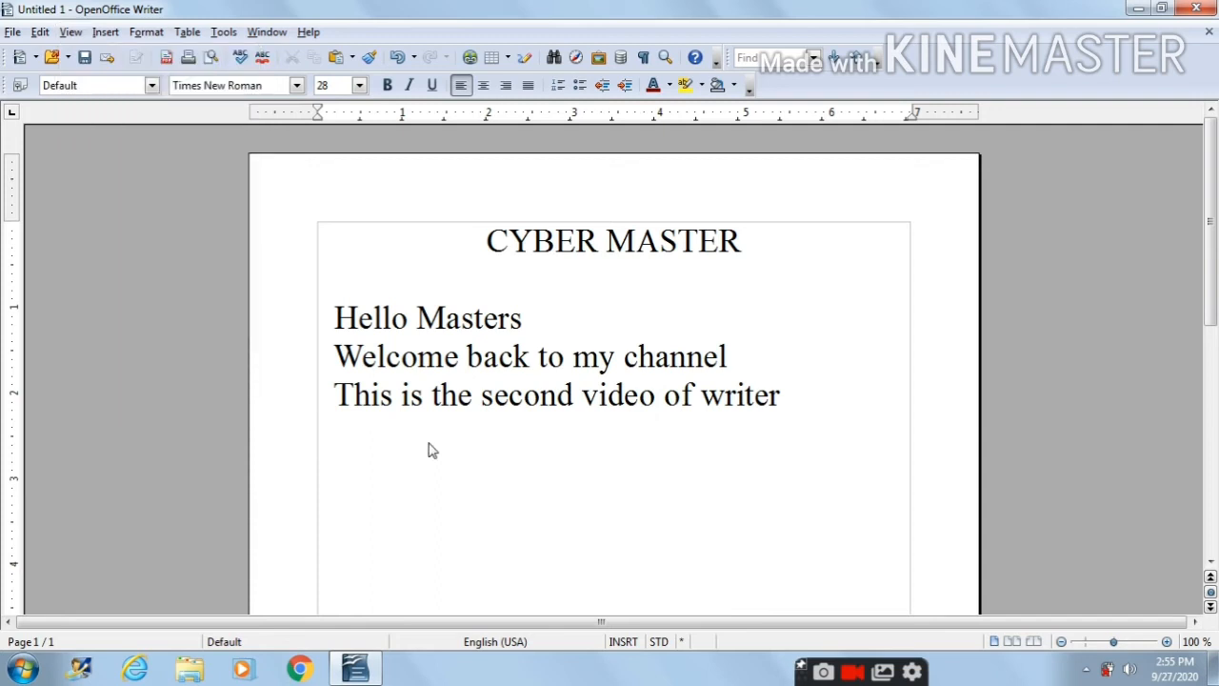
# Add empty paragraphs below the text until the document extends to four pages
pyautogui.press('Return')
pyautogui.press('Return')
pyautogui.press('Return')
pyautogui.press('Return')
pyautogui.press('Return')
pyautogui.press('Return')
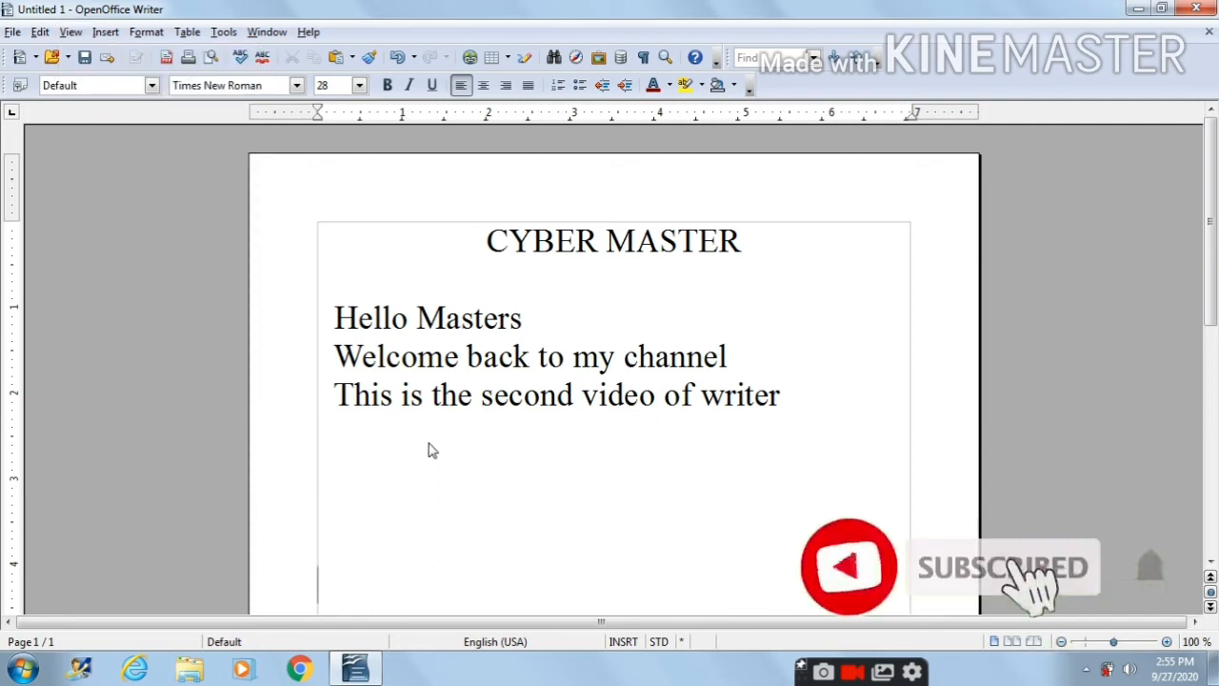
pyautogui.press('Return')
pyautogui.press('Return')
pyautogui.press('Return')
pyautogui.press('Return')
pyautogui.press('Return')
pyautogui.press('Return')
pyautogui.press('Return')
pyautogui.press('Return')
pyautogui.press('Return')
pyautogui.press('Return')
pyautogui.press('Return')
pyautogui.press('Return')
pyautogui.press('Return')
pyautogui.press('Return')
pyautogui.press('Return')
pyautogui.press('Return')
pyautogui.press('Return')
pyautogui.press('Return')
pyautogui.press('Return')
pyautogui.press('Return')
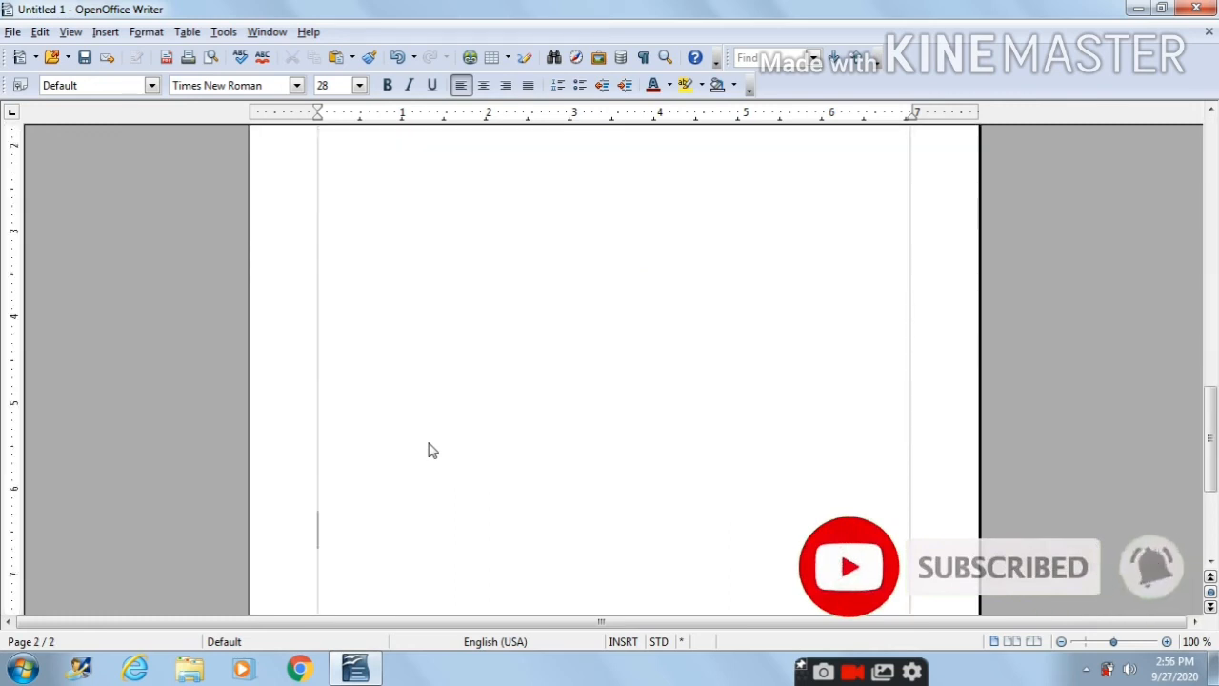
pyautogui.press('Return')
pyautogui.press('Return')
pyautogui.press('Return')
pyautogui.press('Return')
pyautogui.press('Return')
pyautogui.press('Return')
pyautogui.press('Return')
pyautogui.press('Return')
pyautogui.press('Return')
pyautogui.press('Return')
pyautogui.press('Return')
pyautogui.press('Return')
pyautogui.press('Return')
pyautogui.press('Return')
pyautogui.press('Return')
pyautogui.press('Return')
pyautogui.press('Return')
pyautogui.press('Return')
pyautogui.press('Return')
pyautogui.press('Return')
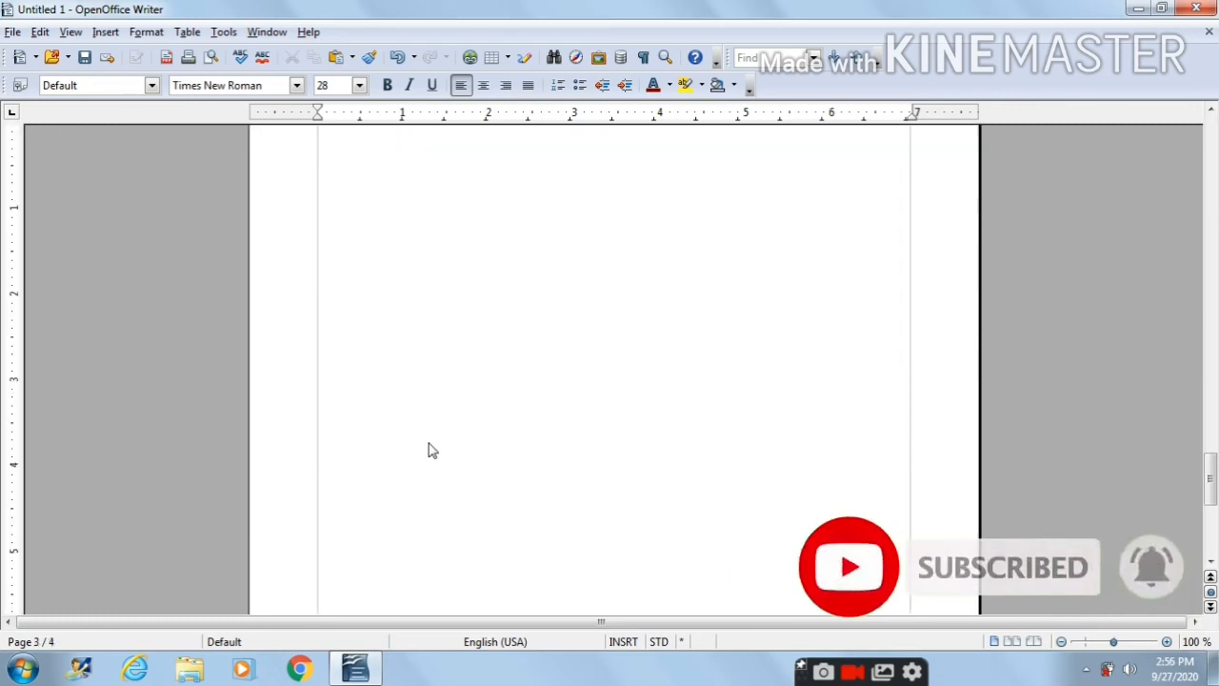
pyautogui.press('Return')
pyautogui.press('Return')
pyautogui.press('Return')
pyautogui.press('Return')
pyautogui.press('Return')
# Go back up through the empty pages and examine how the page number in the status bar follows the position
pyautogui.press('Up')
pyautogui.press('Up')
pyautogui.press('Up')
pyautogui.press('Up')
pyautogui.press('Up')
pyautogui.press('Up')
pyautogui.press('Up')
pyautogui.press('Up')
pyautogui.press('Up')
pyautogui.press('Up')
pyautogui.press('Up')
pyautogui.press('Up')
pyautogui.press('Up')
pyautogui.press('Up')
pyautogui.press('Up')
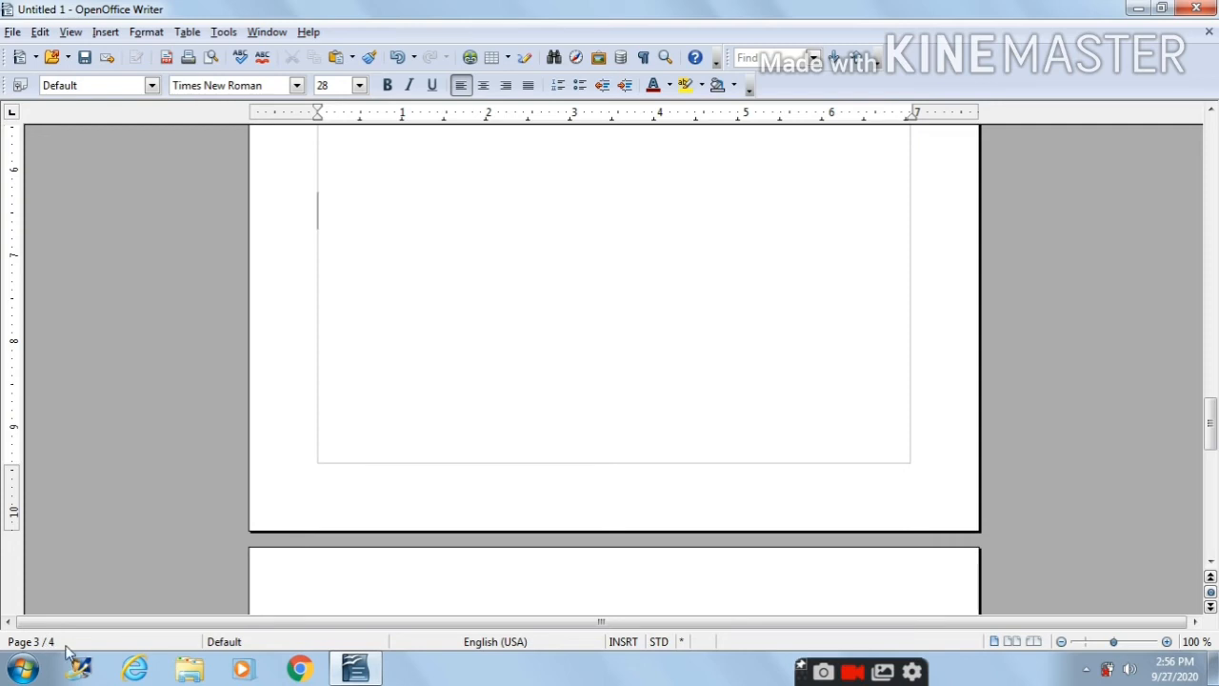
pyautogui.press('Up')
pyautogui.press('Up')
pyautogui.press('Up')
pyautogui.press('Up')
pyautogui.press('Up')
pyautogui.press('Up')
pyautogui.press('Up')
pyautogui.press('Up')
pyautogui.press('Up')
pyautogui.press('Up')
pyautogui.press('Up')
pyautogui.press('Up')
pyautogui.press('Up')
pyautogui.press('Up')
pyautogui.press('Up')
pyautogui.press('Up')
pyautogui.press('Up')
pyautogui.press('Up')
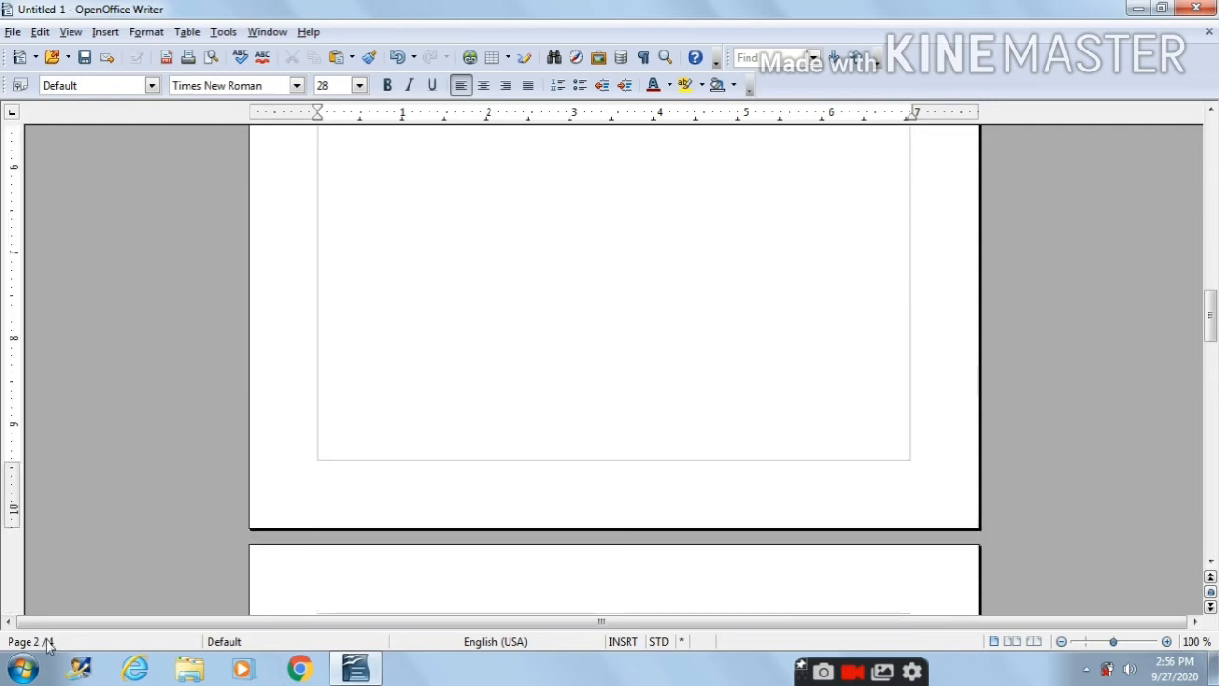
pyautogui.scroll(3, 265, 672)
pyautogui.scroll(-11, 264, 671)
pyautogui.scroll(1, 265, 671)
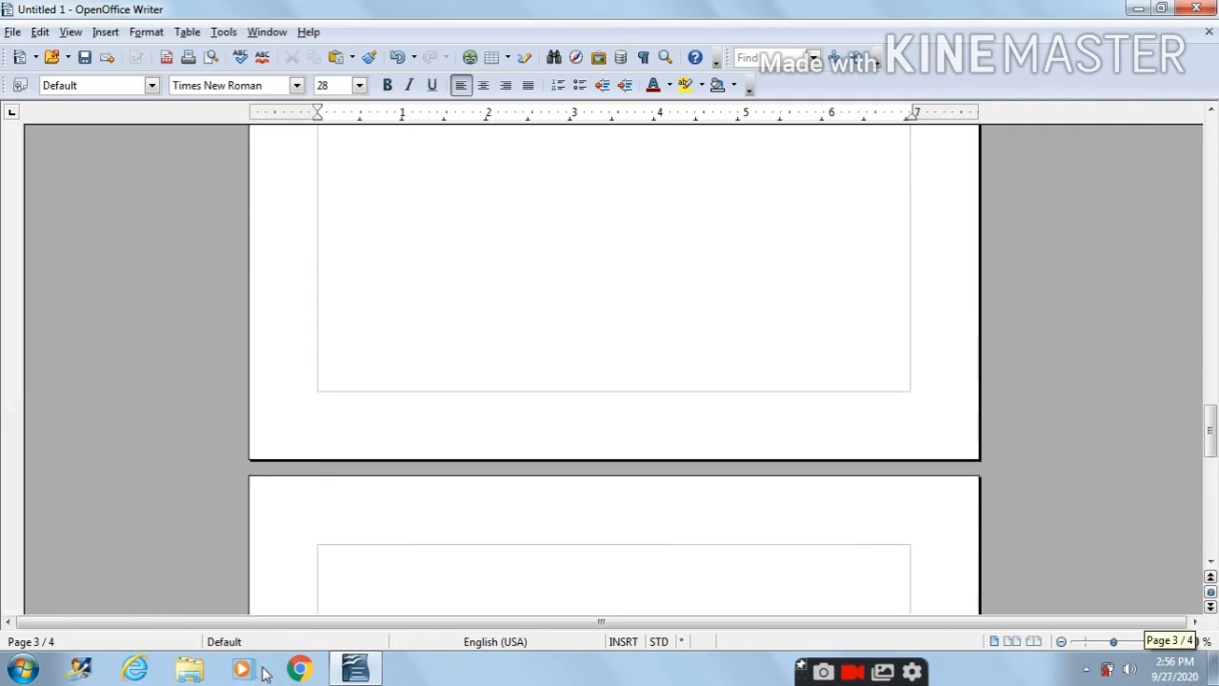
pyautogui.scroll(10, 387, 316)
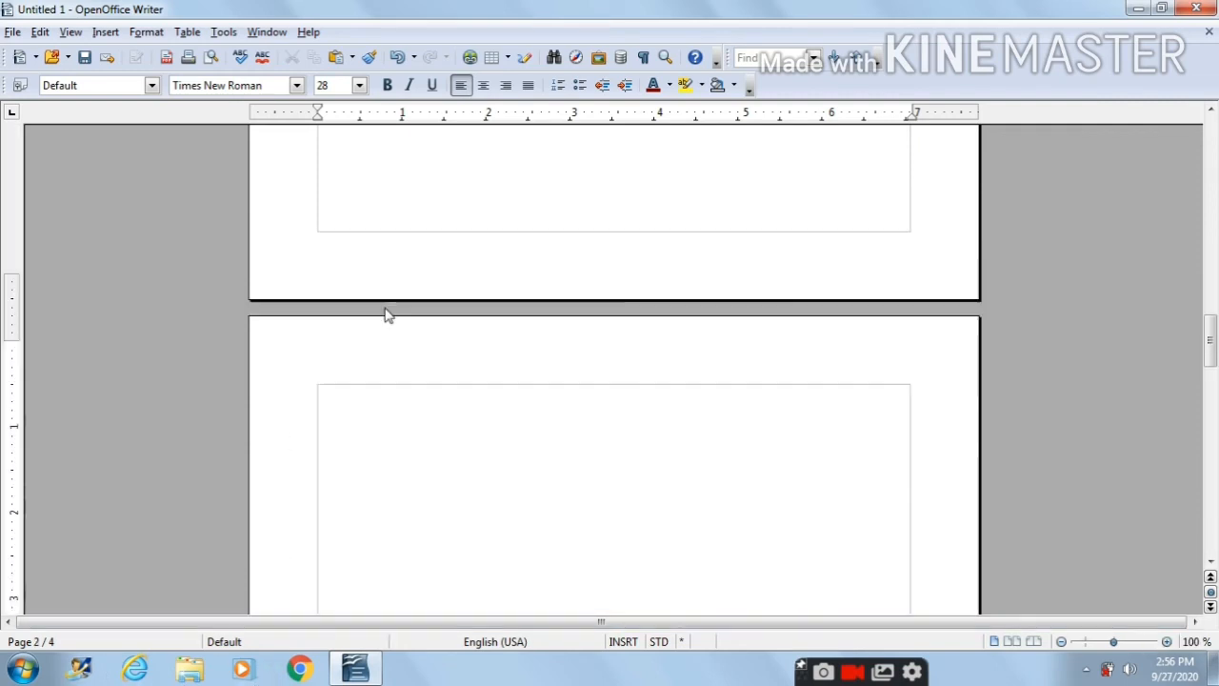
# Insert a bordered table named Table1 with 2 columns and 2 rows near the top of the third page
pyautogui.click(366, 440)
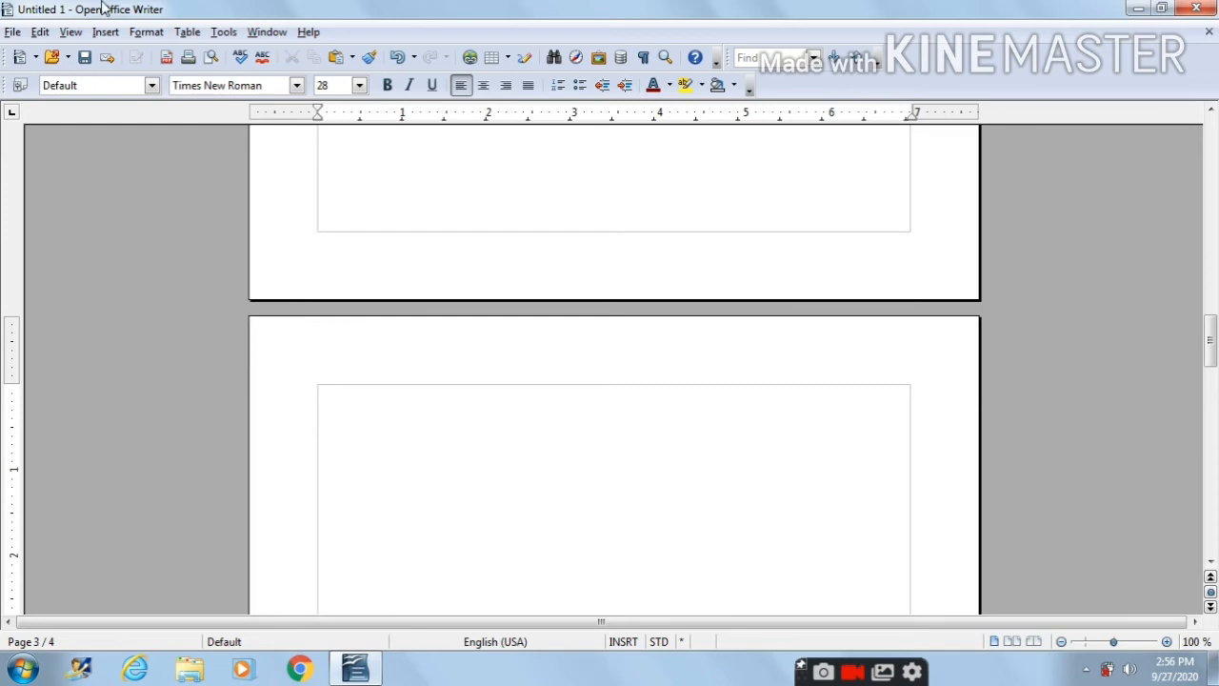
pyautogui.click(106, 32)
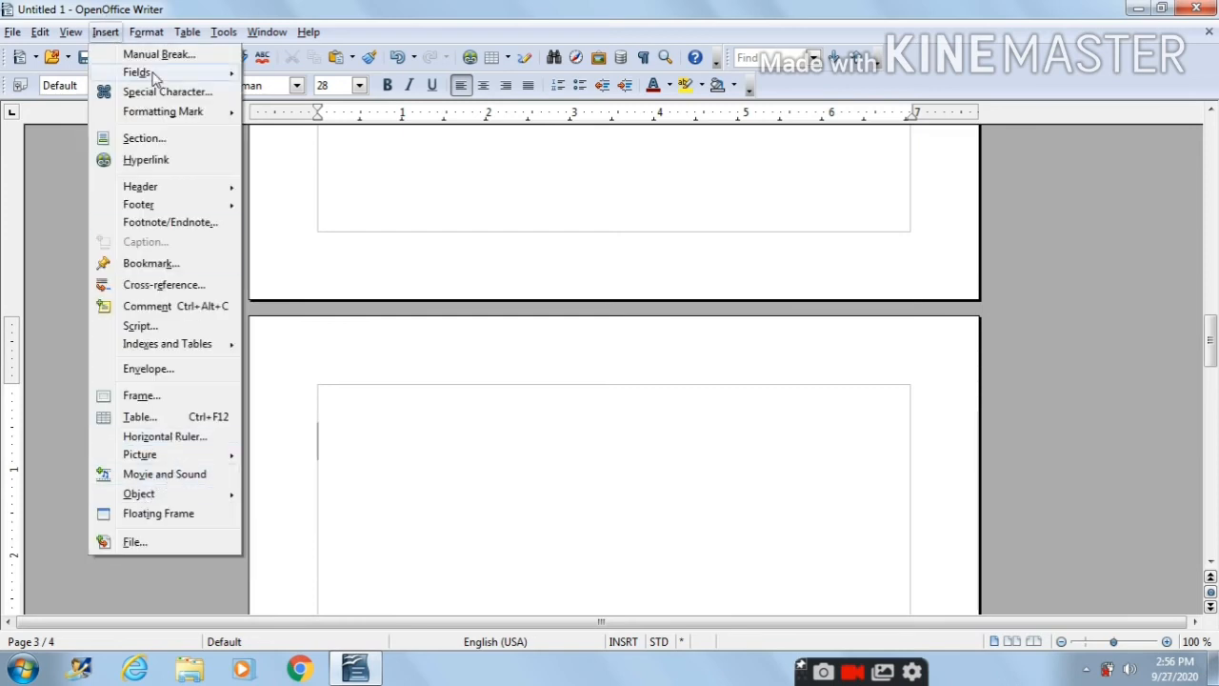
pyautogui.moveTo(187, 31)
pyautogui.moveTo(212, 60)
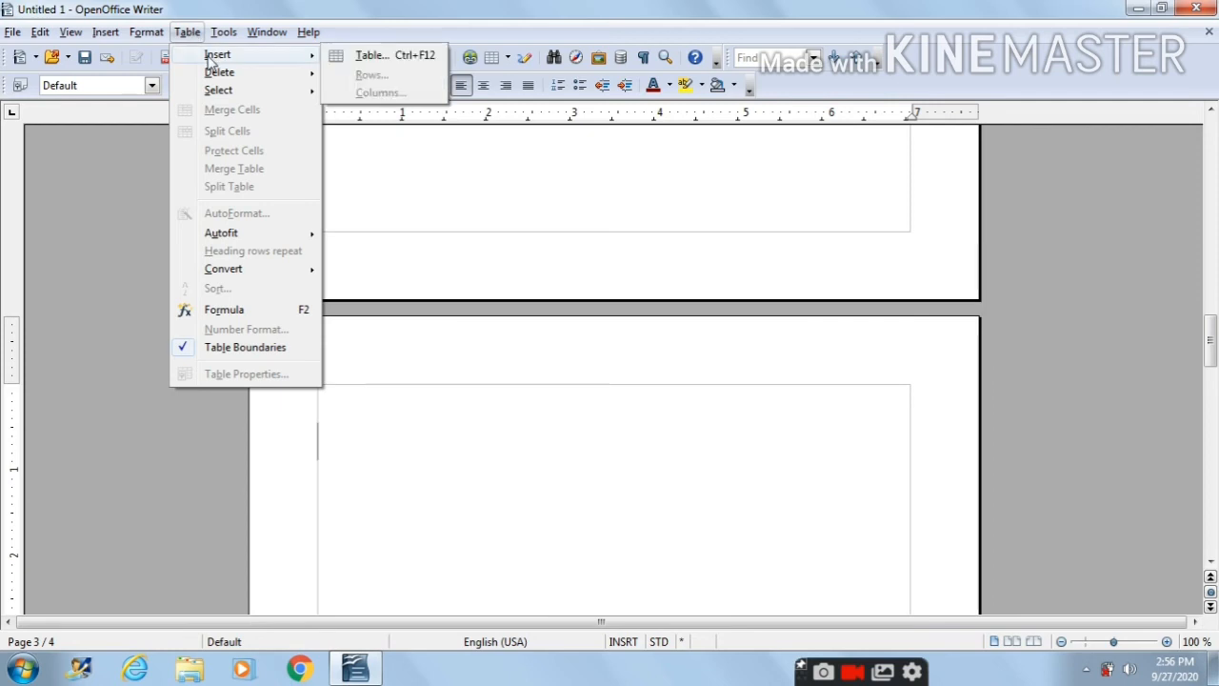
pyautogui.click(400, 56)
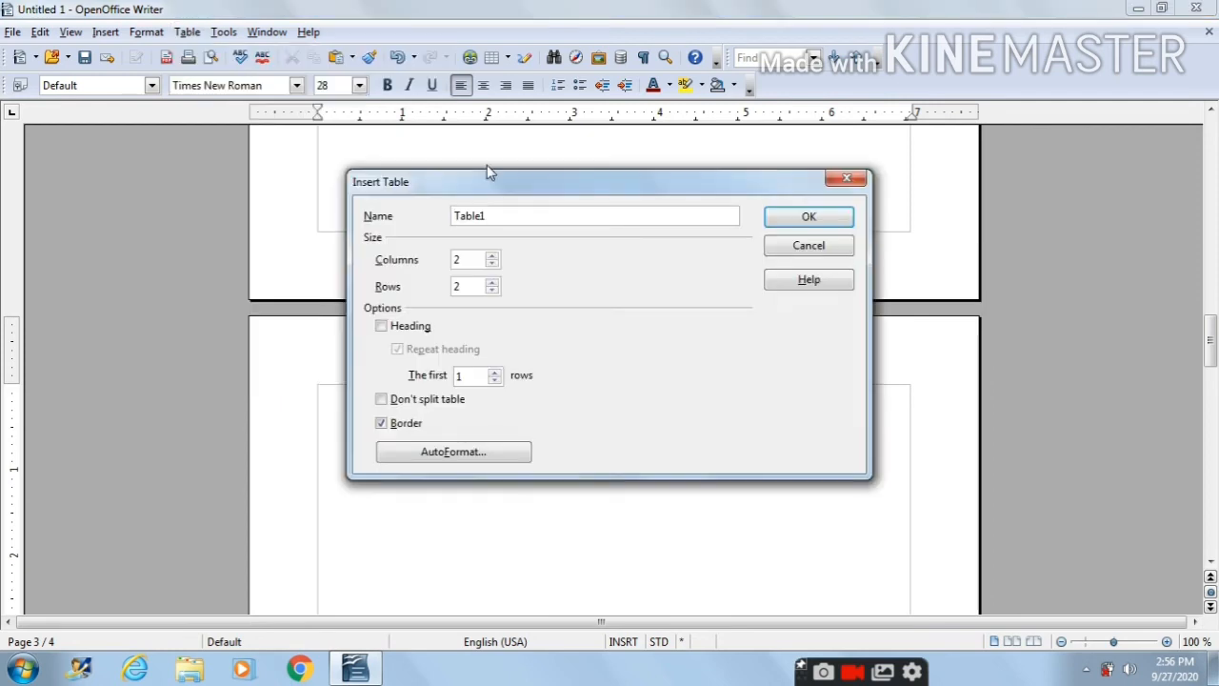
pyautogui.click(812, 220)
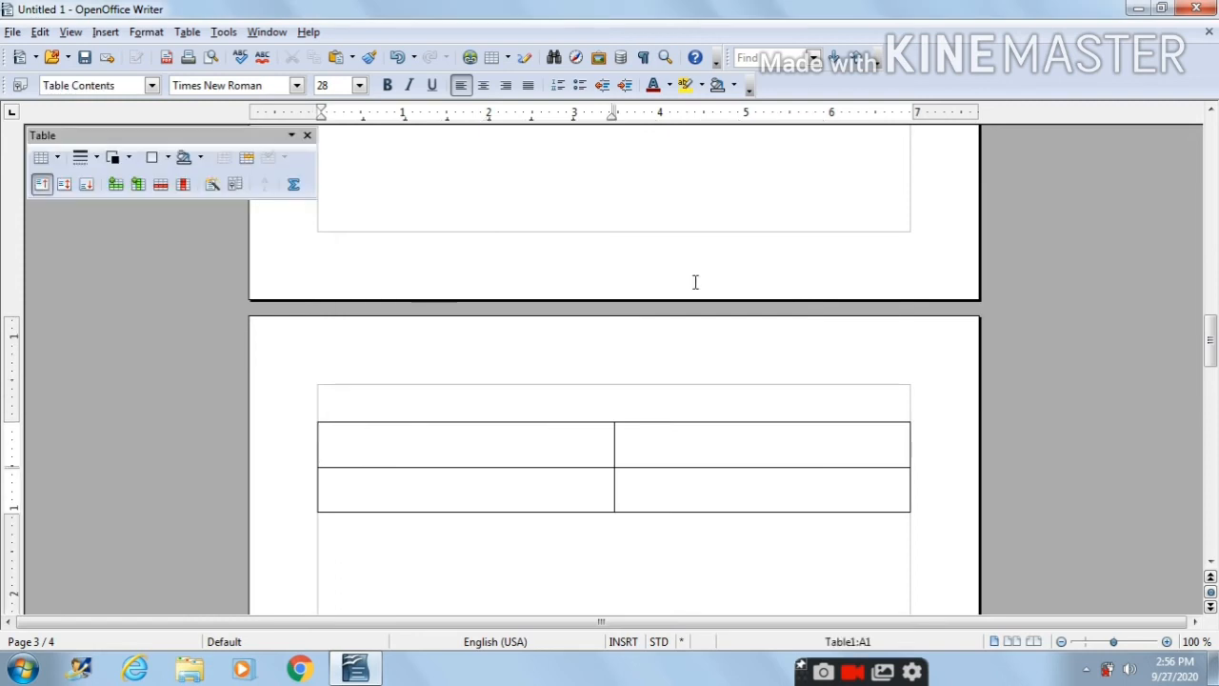
# Fill the table's first row with the headings "Rno" and "Name"
pyautogui.write('R,')
pyautogui.write('no')
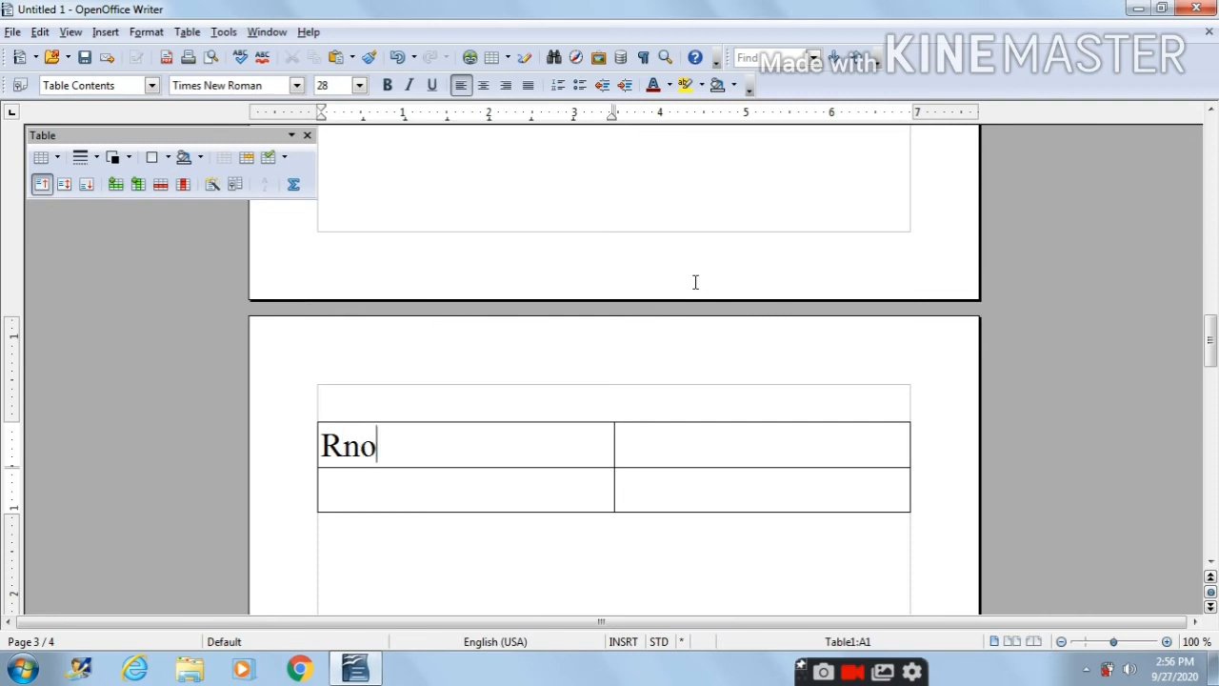
pyautogui.press('Insert')
pyautogui.write('nma')
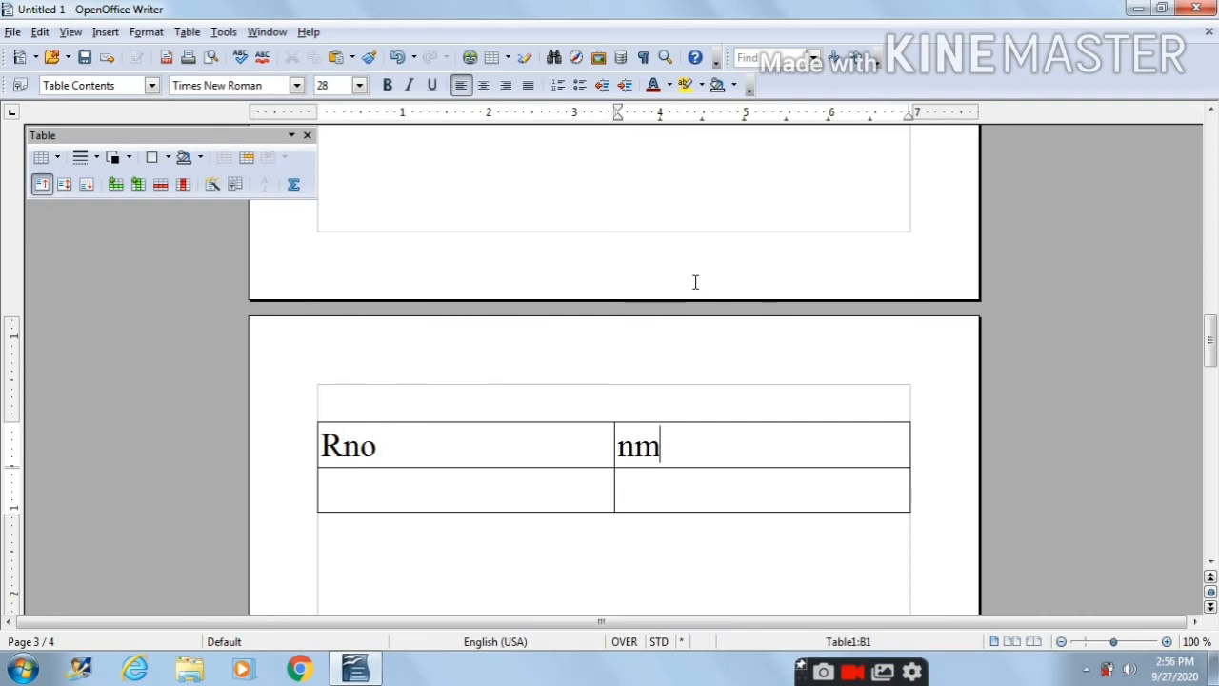
pyautogui.press('BackSpace')
pyautogui.press('BackSpace')
pyautogui.press('BackSpace')
pyautogui.write('Name')
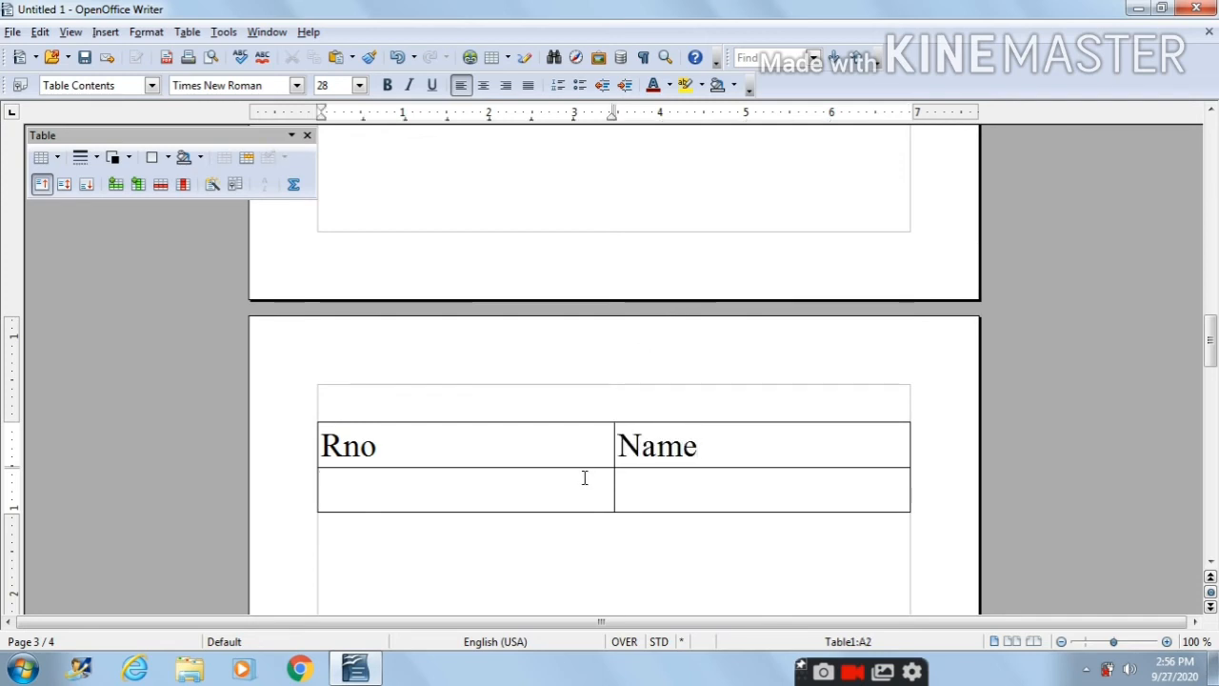
# Enter 1 under Rno and a person's first name under Name in the table's second row
pyautogui.write('1')
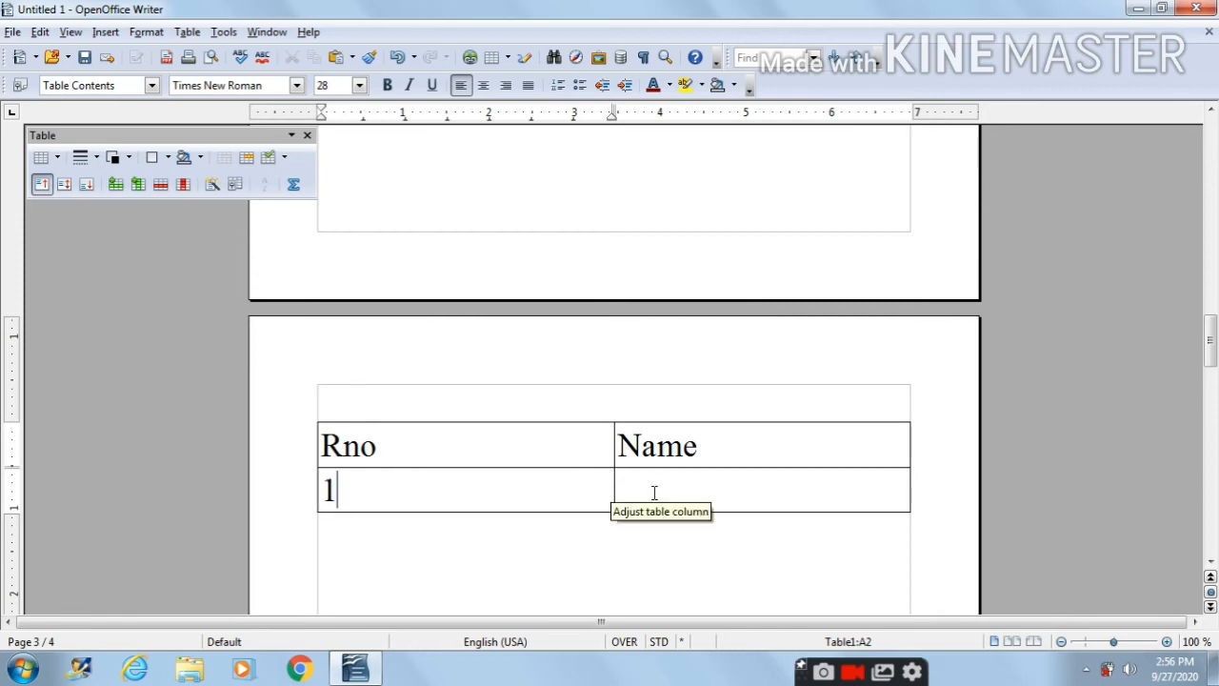
pyautogui.click(654, 493)
pyautogui.write('Riya')
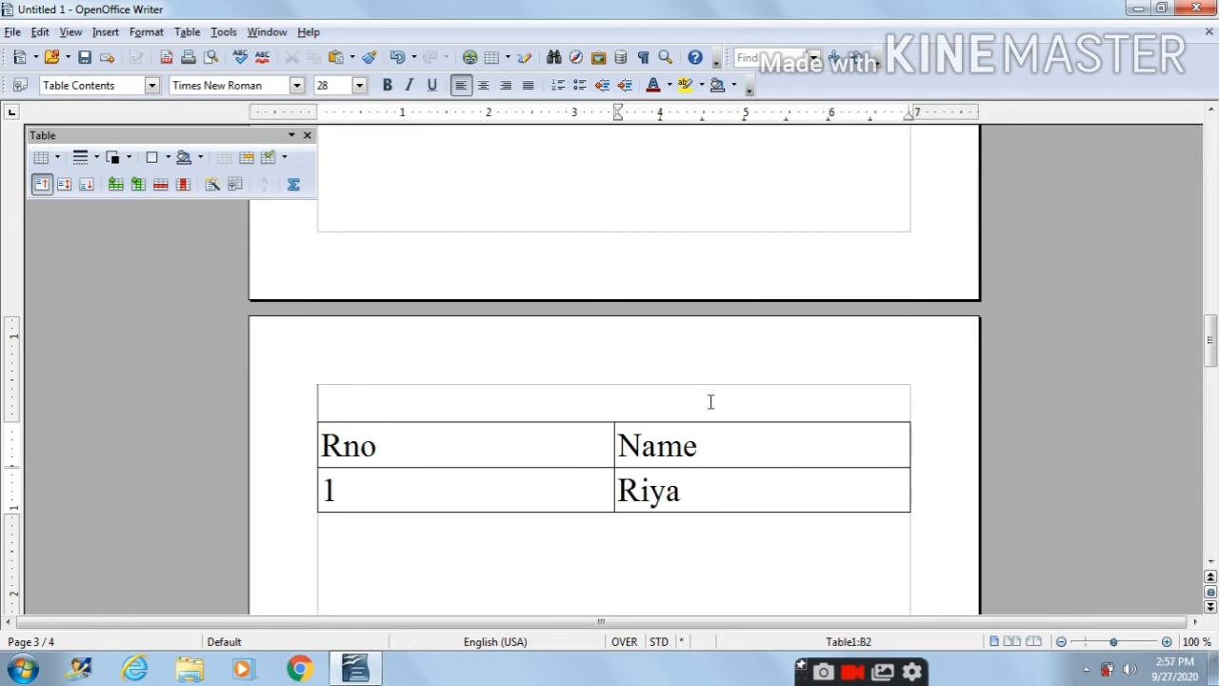
# Return to the first page and place the cursor inside the word "Hello" in "Hello Masters"
pyautogui.click(591, 407)
pyautogui.scroll(20, 525, 411)
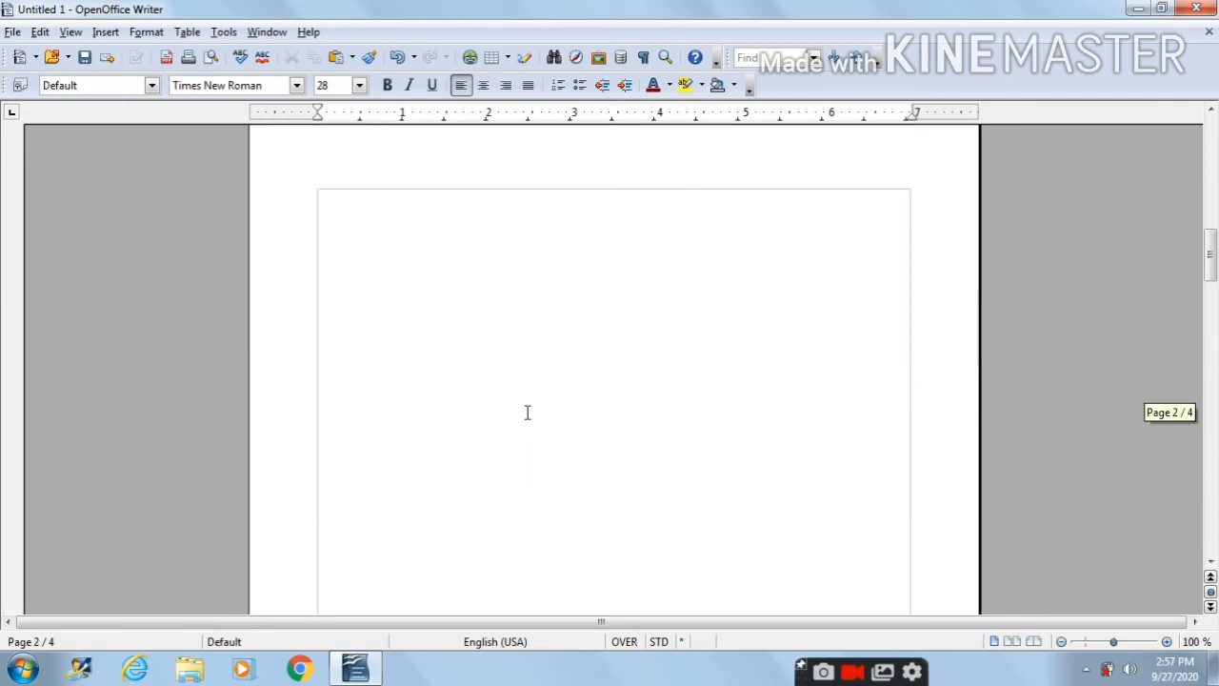
pyautogui.click(489, 392)
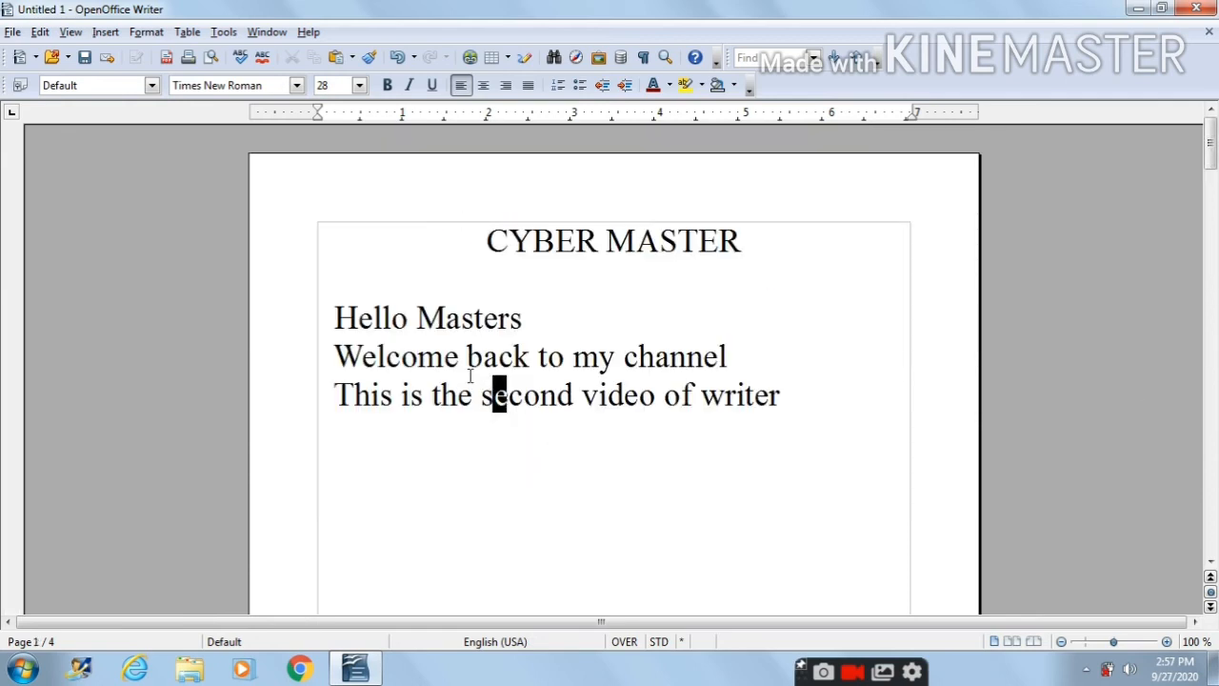
pyautogui.click(374, 318)
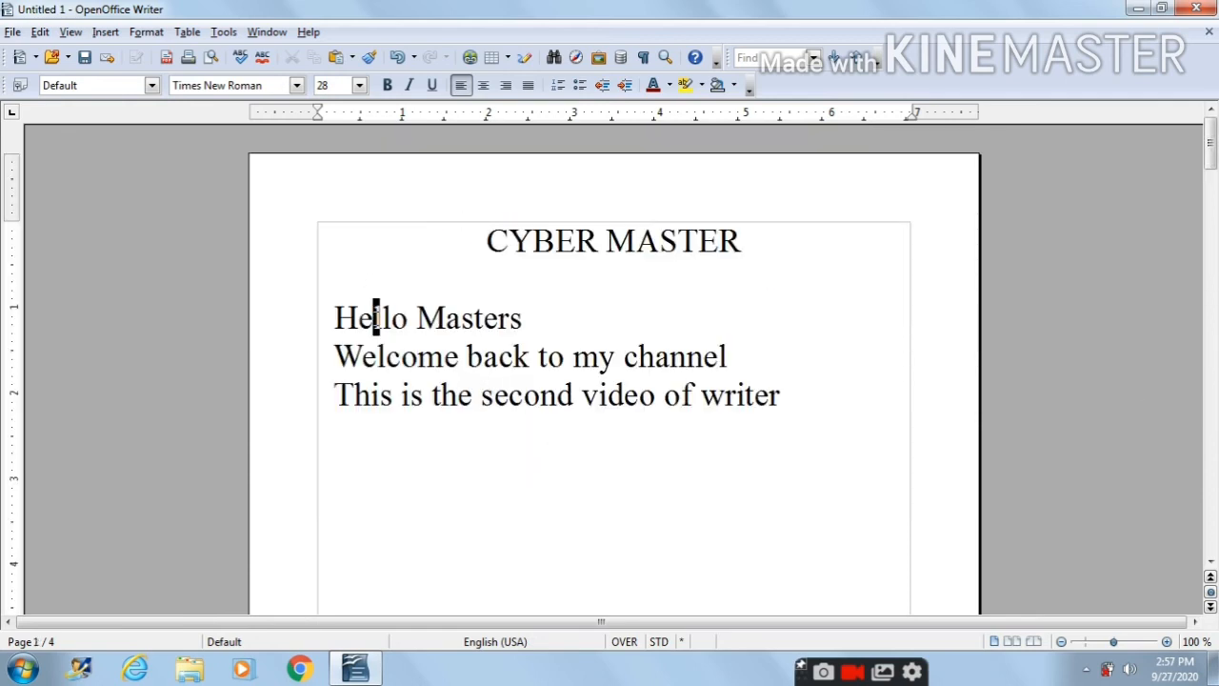
# Place the cursor before "Masters" in "Hello Masters" and switch text entry from overwrite to insert mode
pyautogui.click(444, 392)
pyautogui.doubleClick(444, 393)
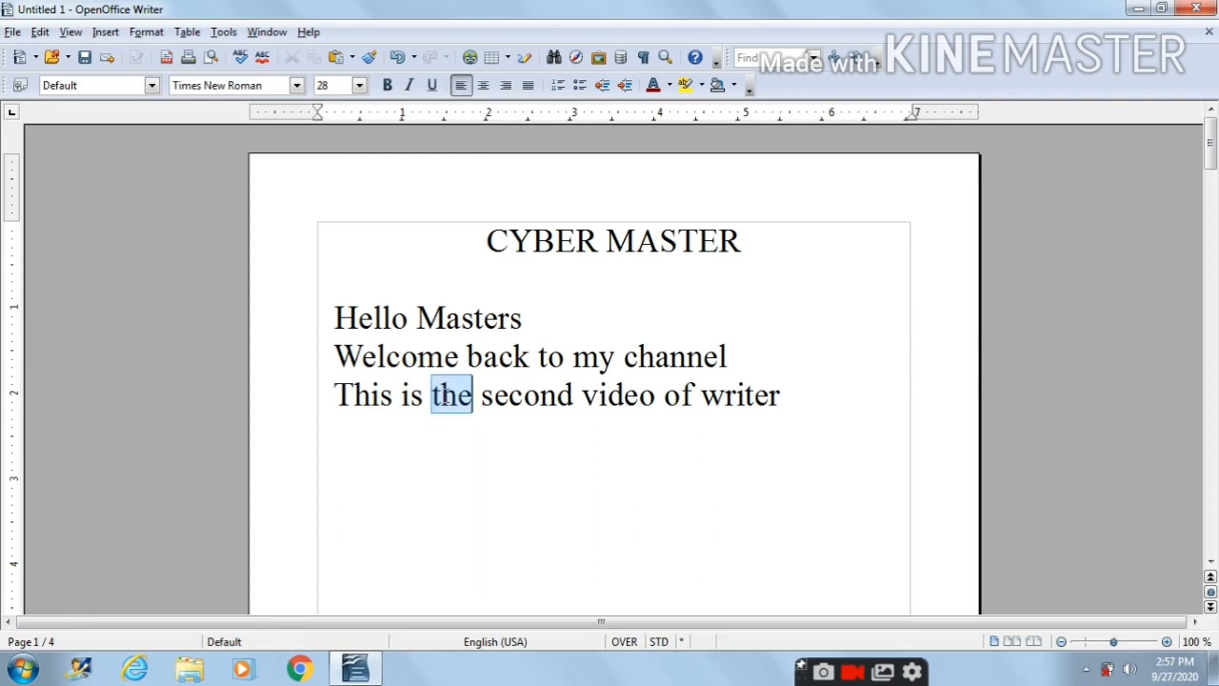
pyautogui.click(436, 392)
pyautogui.click(398, 319)
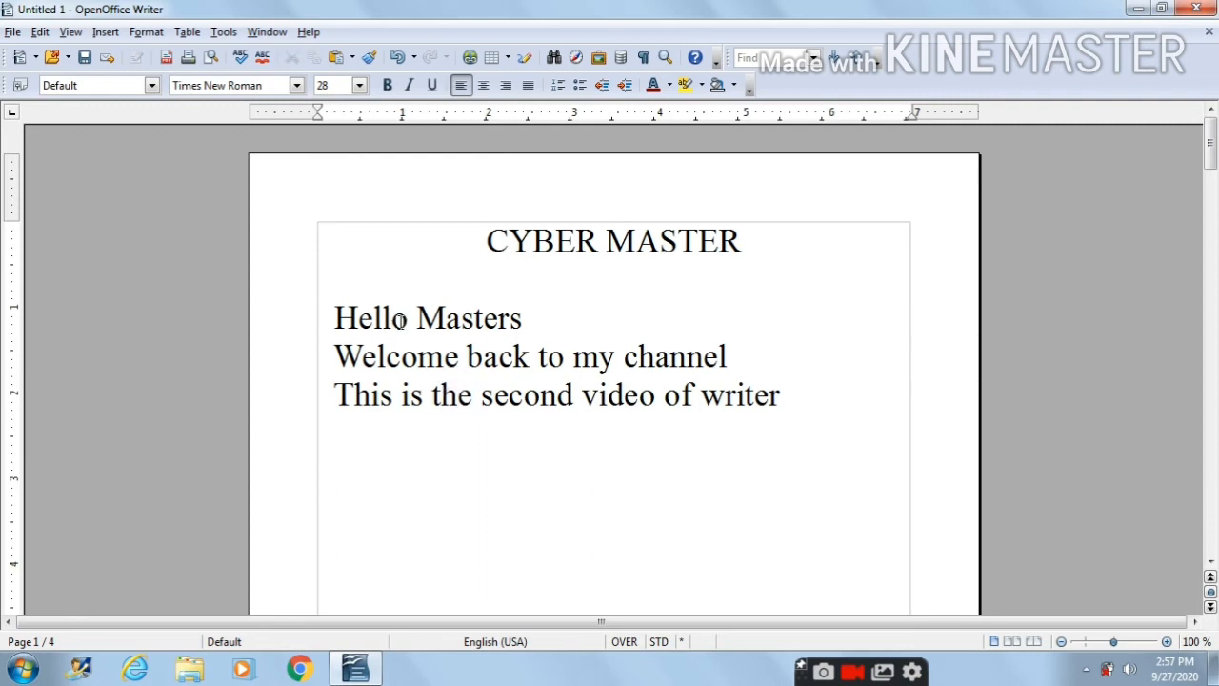
pyautogui.click(467, 320)
pyautogui.click(624, 641)
# Jump to Table1 using the Navigator, and close the Table toolbar and the Navigator
pyautogui.click(70, 33)
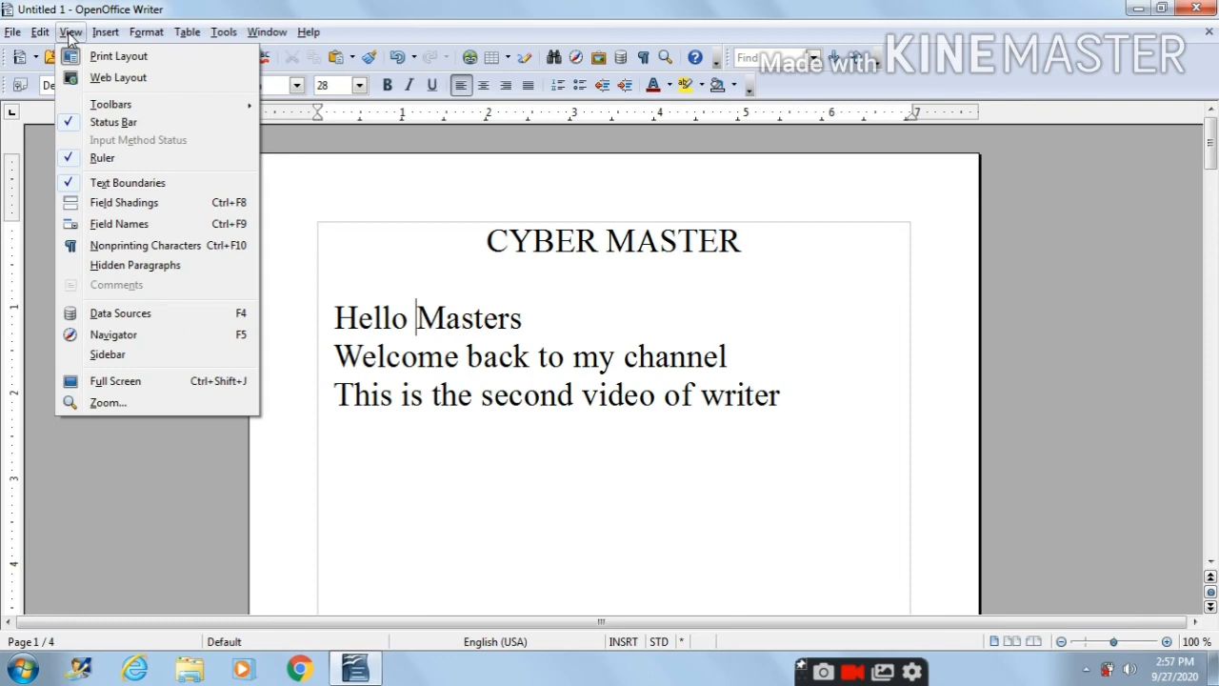
pyautogui.click(146, 341)
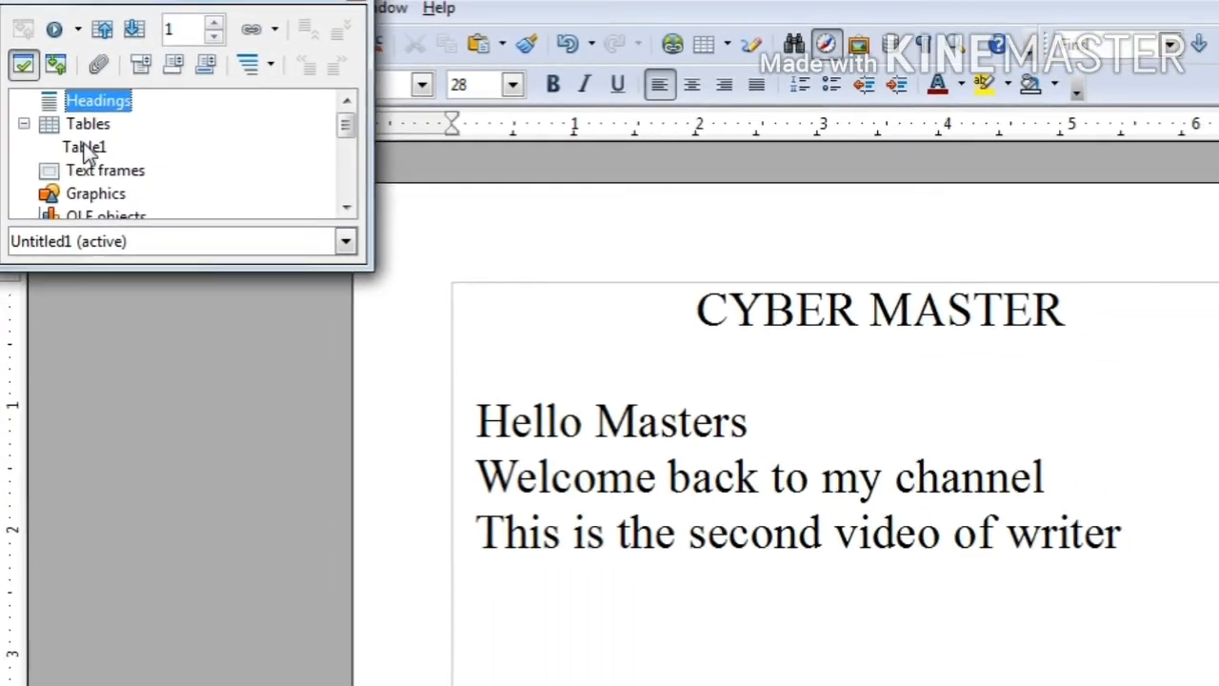
pyautogui.click(80, 142)
pyautogui.doubleClick(80, 142)
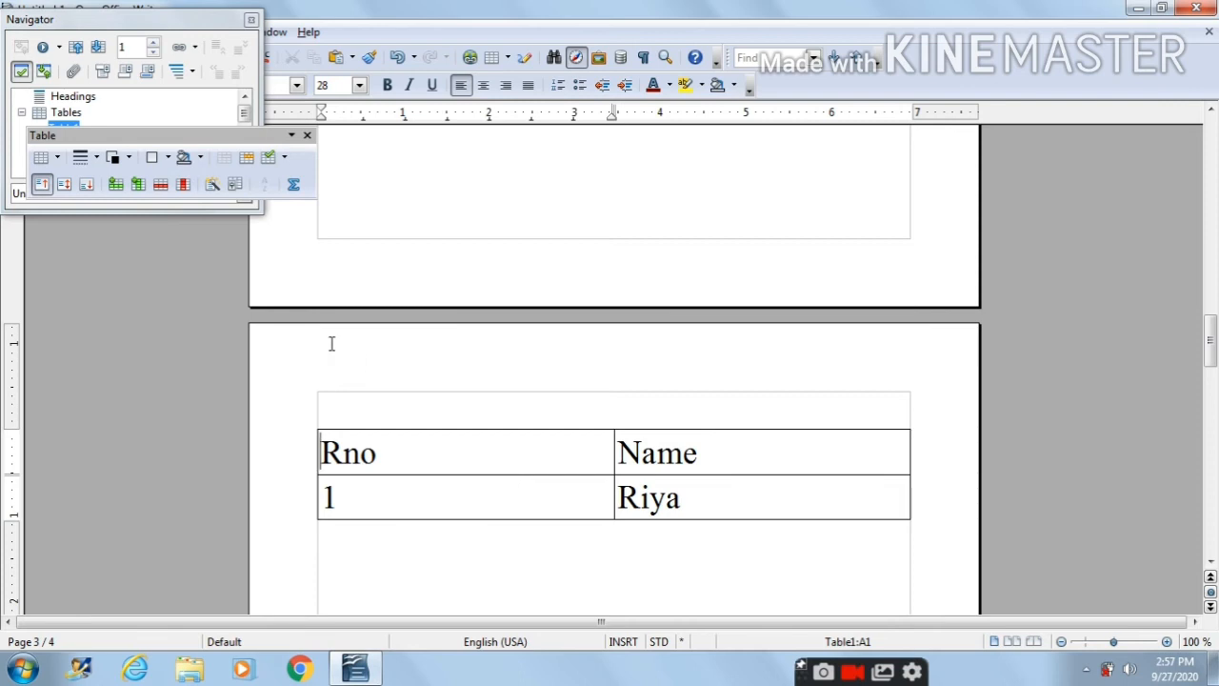
pyautogui.click(307, 134)
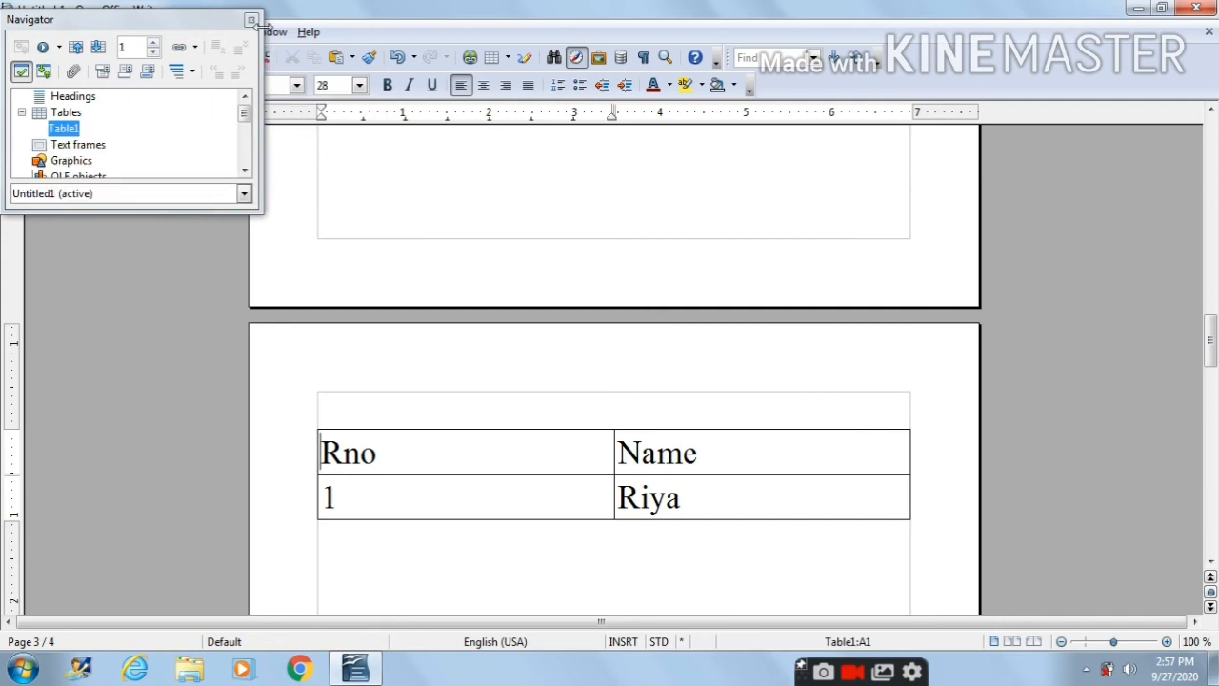
pyautogui.click(250, 20)
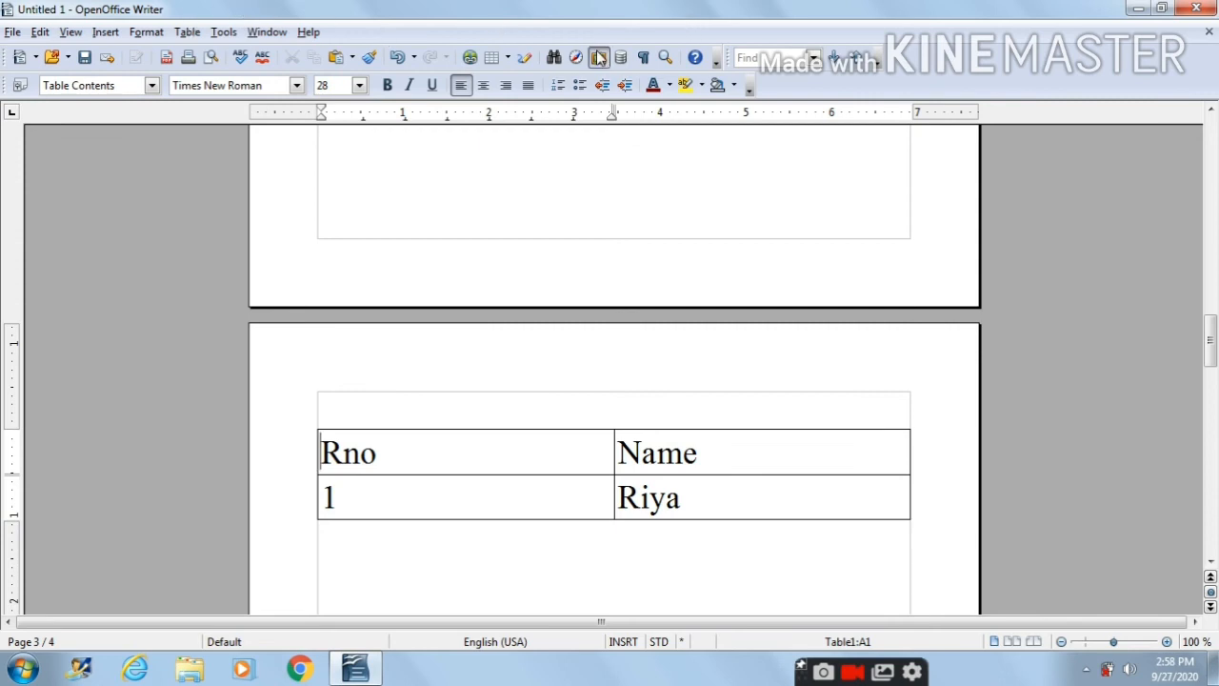
# Insert the A04-Arrow-DarkRed-Right graphic from the Gallery's Arrows theme on the fourth page and close the Gallery
pyautogui.scroll(-10, 647, 141)
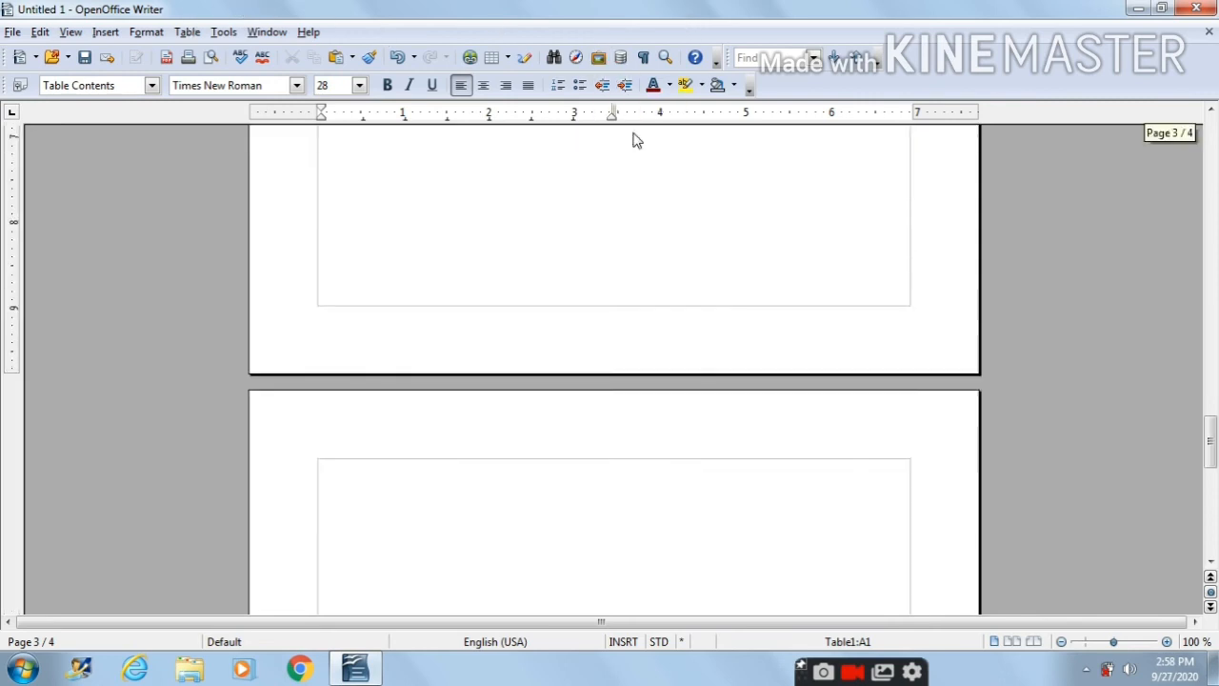
pyautogui.scroll(-10, 637, 141)
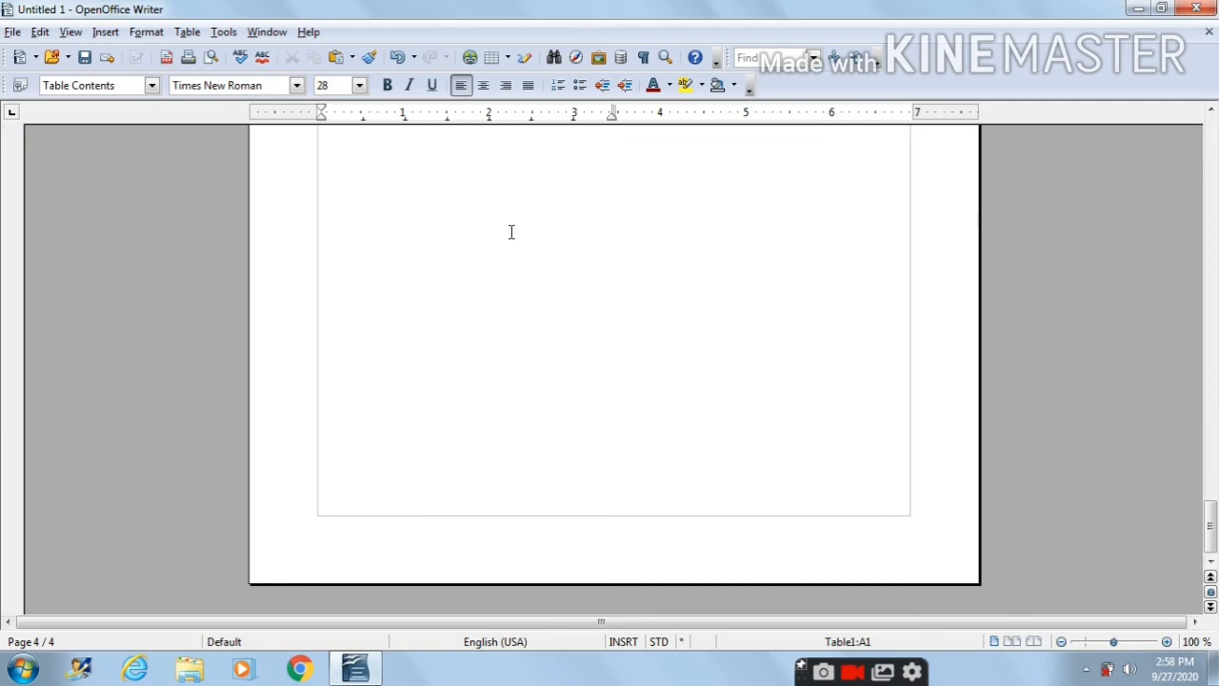
pyautogui.click(602, 59)
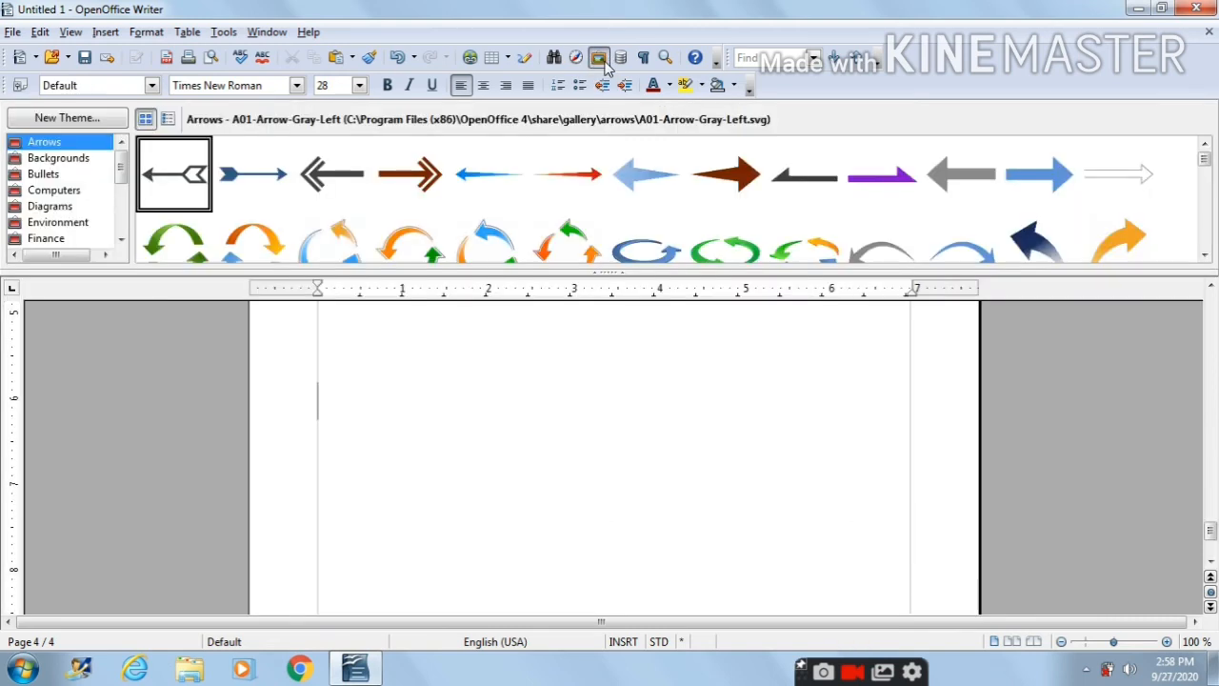
pyautogui.click(408, 190)
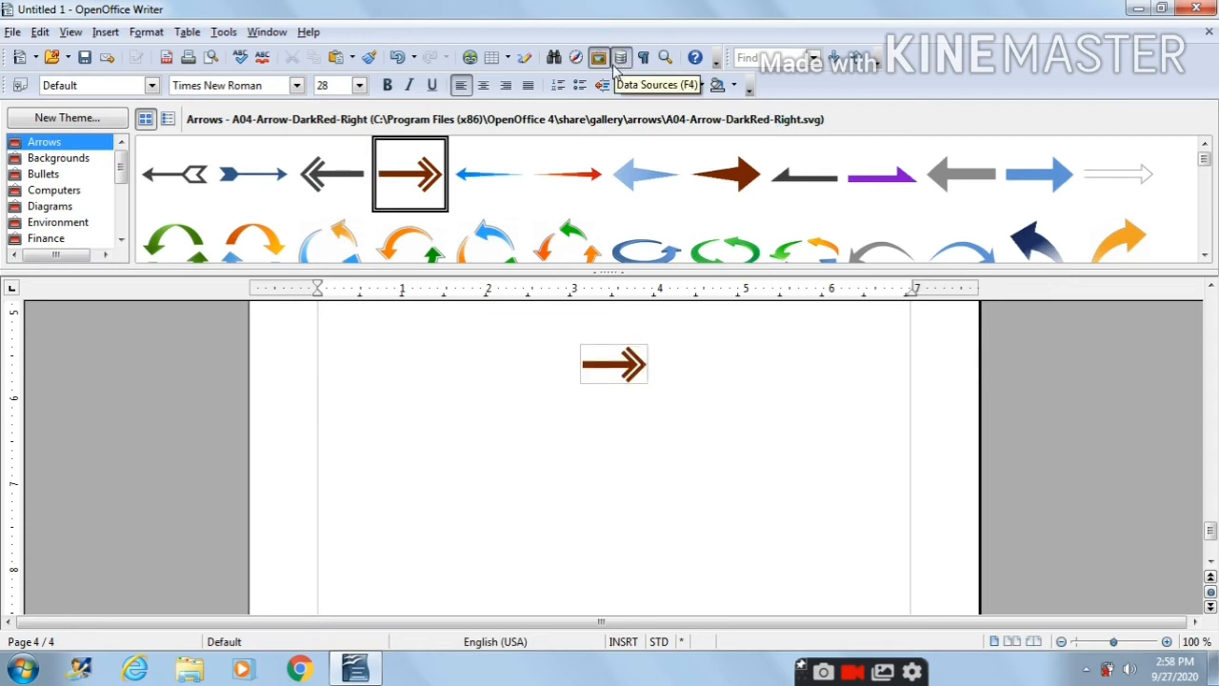
pyautogui.press('Delete')
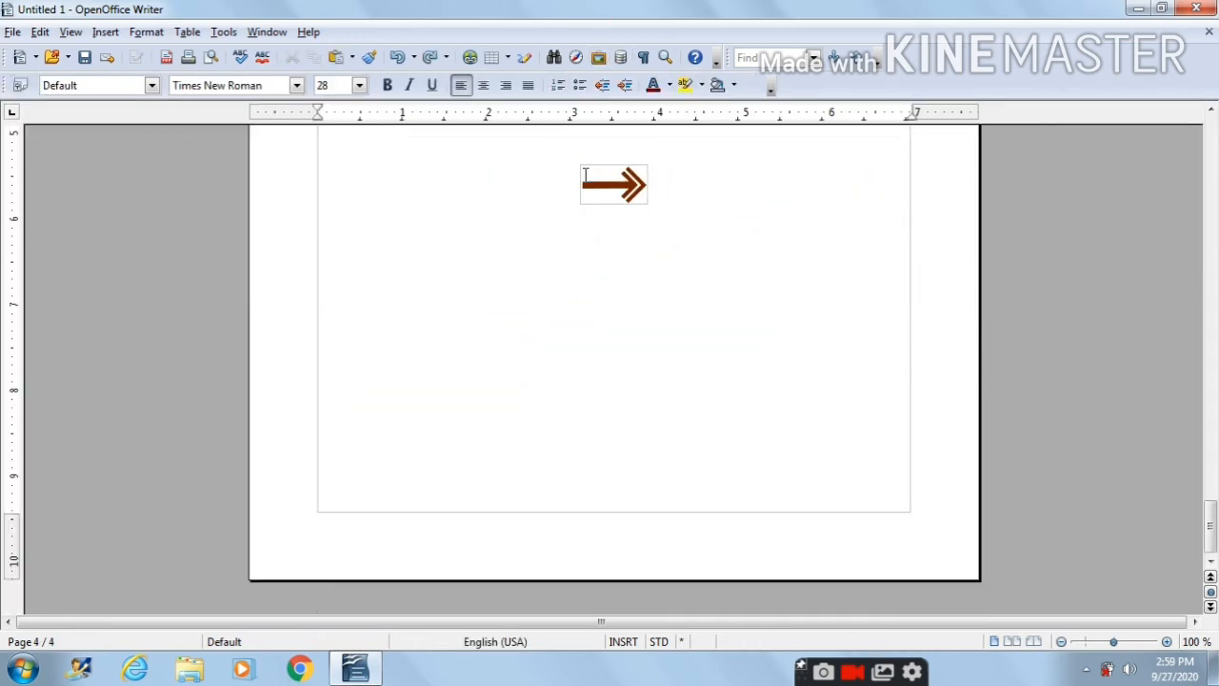
# Add a long run of blank lines below the dark red arrow to extend the document by several pages
pyautogui.click(557, 340)
pyautogui.press('Return')
pyautogui.press('Return')
pyautogui.press('Return')
pyautogui.press('Return')
pyautogui.press('Return')
pyautogui.press('Return')
pyautogui.press('Return')
pyautogui.press('Return')
pyautogui.press('Return')
pyautogui.press('Return')
pyautogui.press('Return')
pyautogui.press('Return')
pyautogui.press('Return')
pyautogui.press('Return')
pyautogui.press('Return')
pyautogui.press('Return')
pyautogui.press('Return')
pyautogui.press('Return')
pyautogui.press('Return')
pyautogui.press('Return')
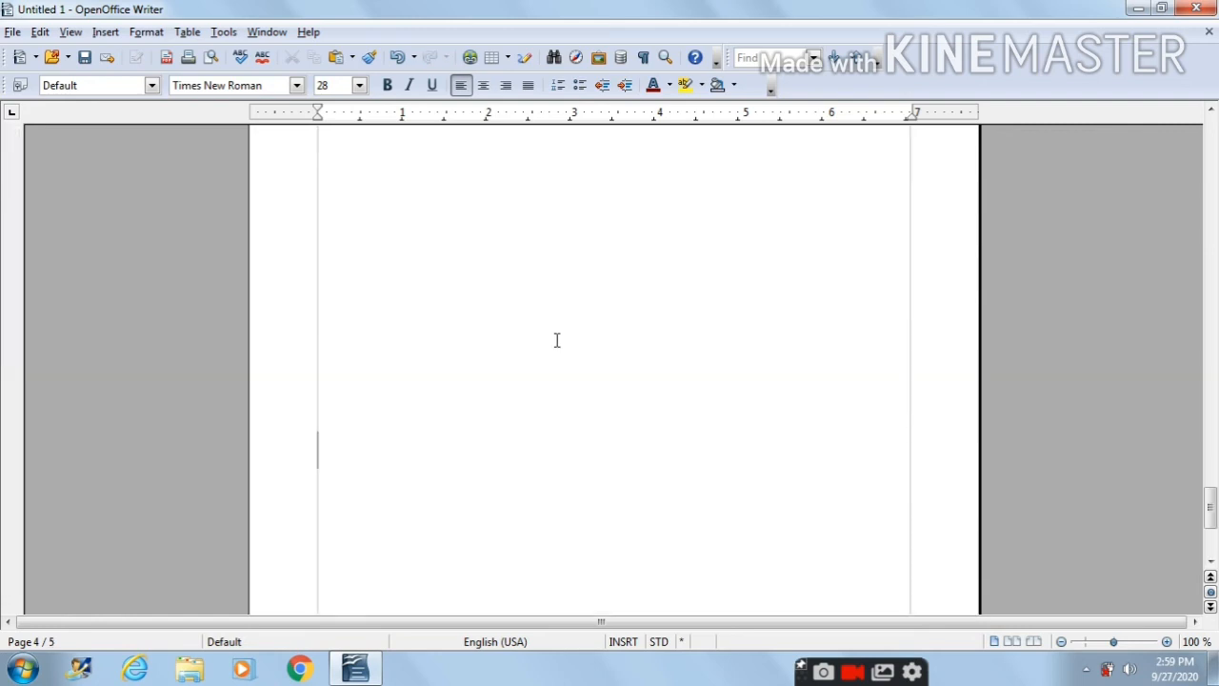
pyautogui.press('Return')
pyautogui.press('Return')
pyautogui.press('Return')
pyautogui.press('Return')
pyautogui.press('Return')
pyautogui.press('Return')
pyautogui.press('Return')
pyautogui.press('Return')
pyautogui.press('Return')
pyautogui.press('Return')
pyautogui.press('Return')
pyautogui.press('Return')
pyautogui.press('Return')
pyautogui.press('Return')
pyautogui.press('Return')
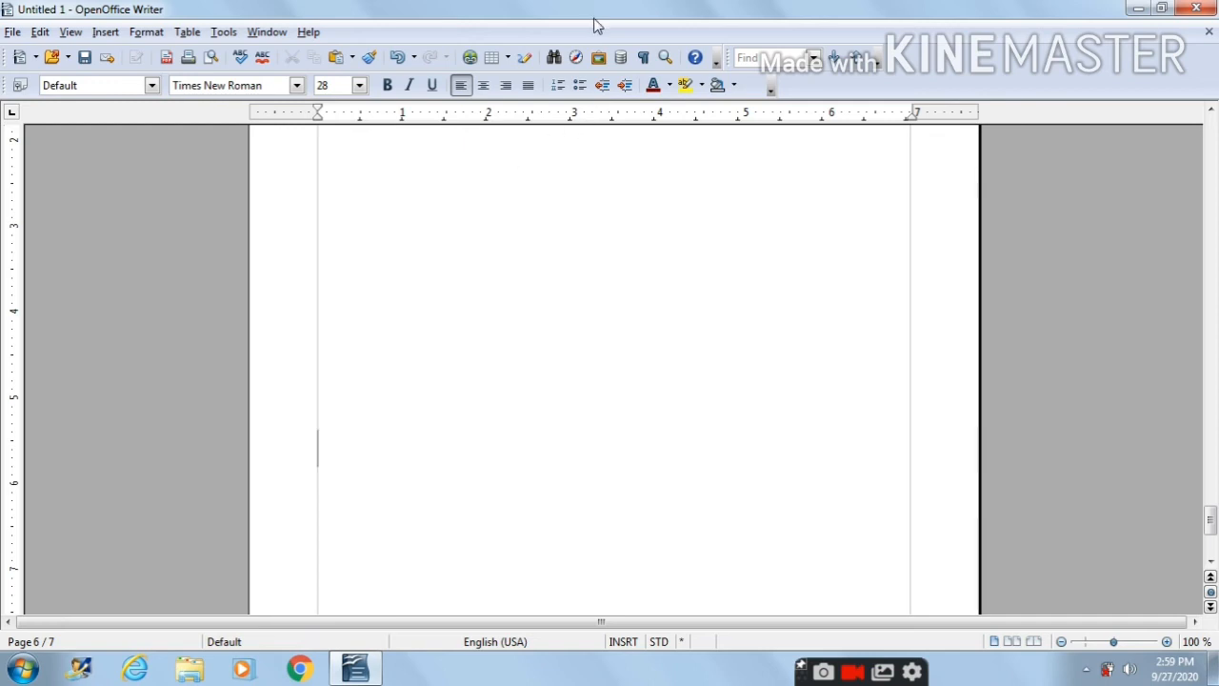
# Insert the A18-CircleArrow graphic from the Gallery's Arrows theme near the end of the document
pyautogui.click(599, 57)
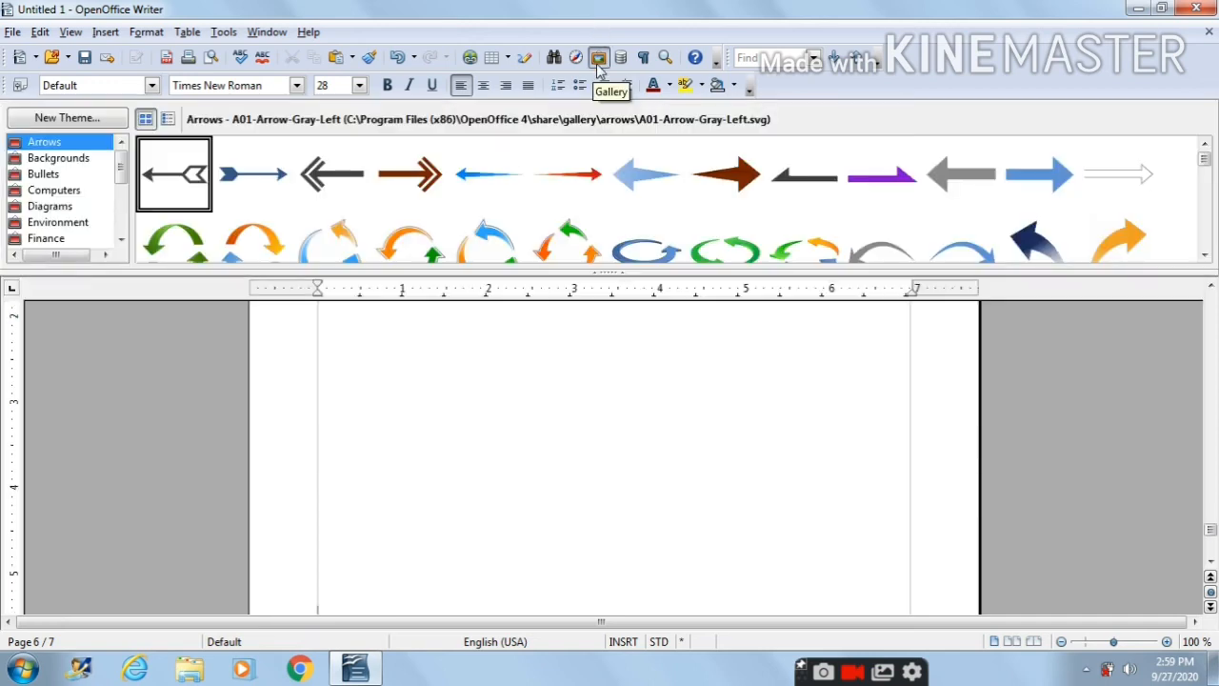
pyautogui.click(467, 225)
pyautogui.doubleClick(480, 187)
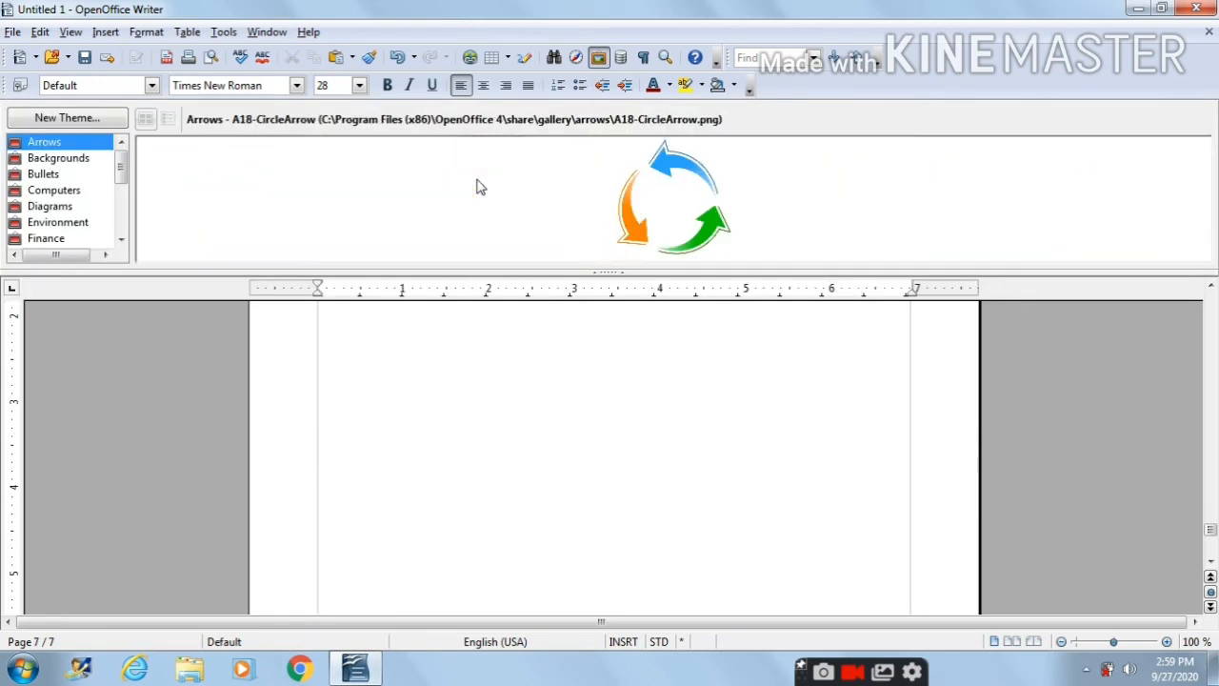
pyautogui.rightClick(653, 229)
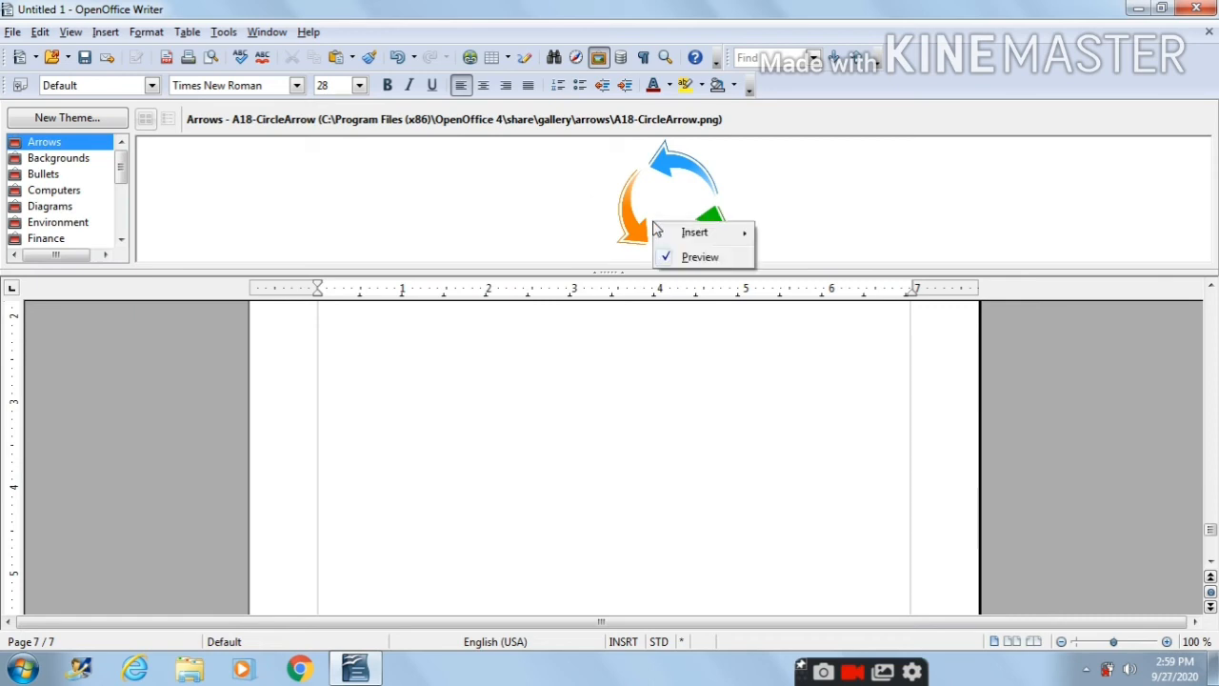
pyautogui.moveTo(725, 233)
pyautogui.click(818, 240)
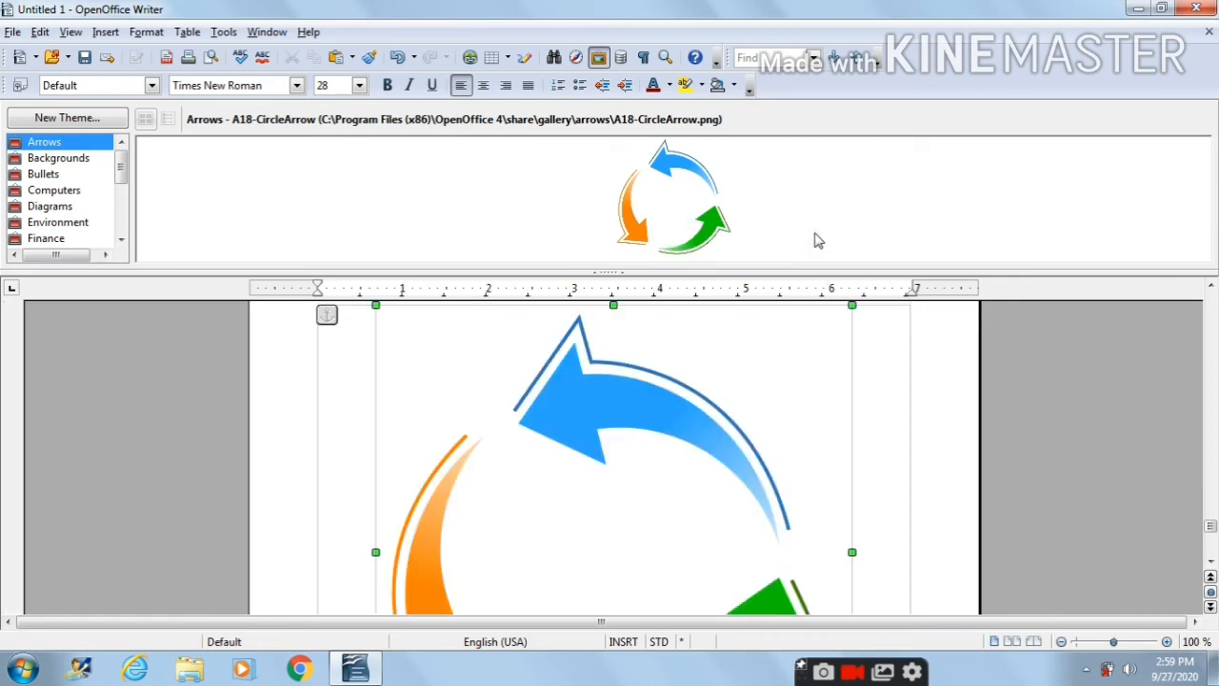
# Deselect the circle arrow graphic by placing the cursor below it, and close the Gallery
pyautogui.scroll(-5, 858, 400)
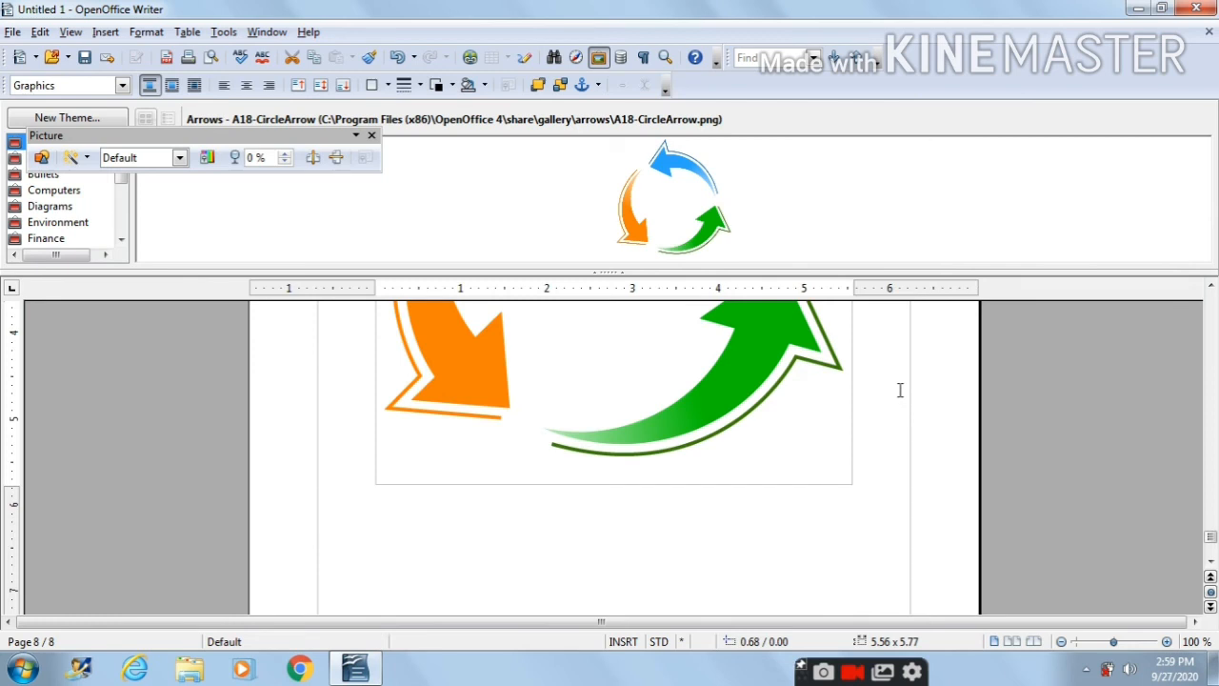
pyautogui.click(900, 390)
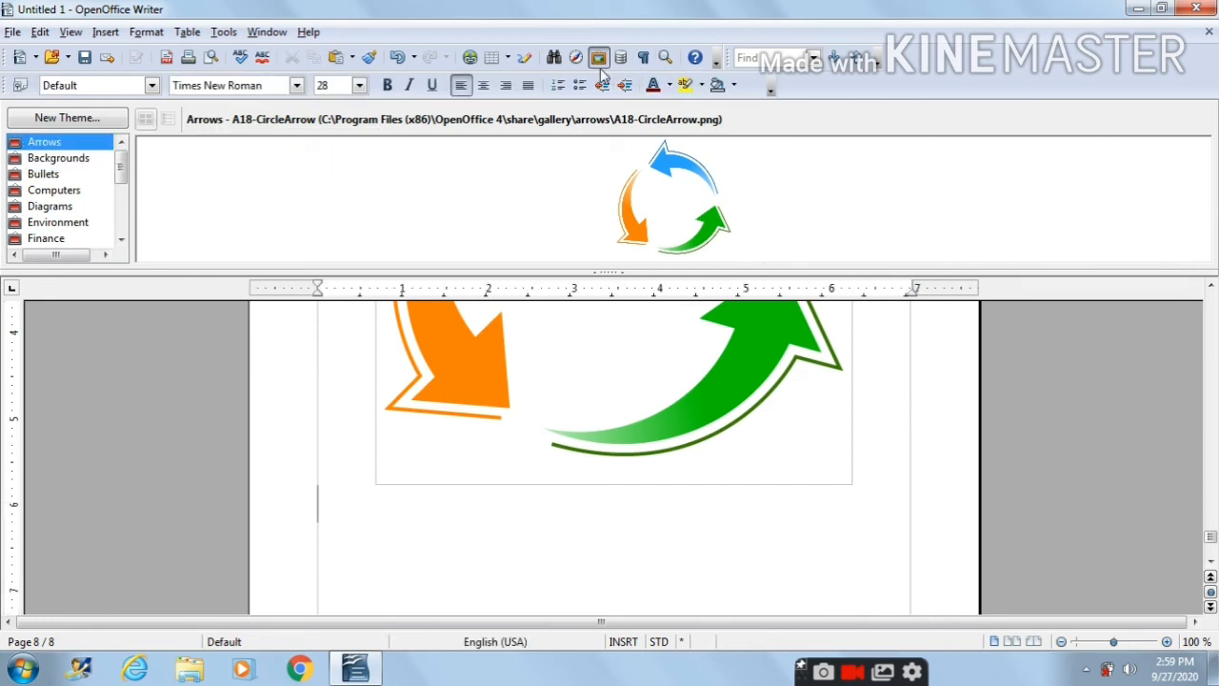
pyautogui.click(601, 67)
pyautogui.click(600, 67)
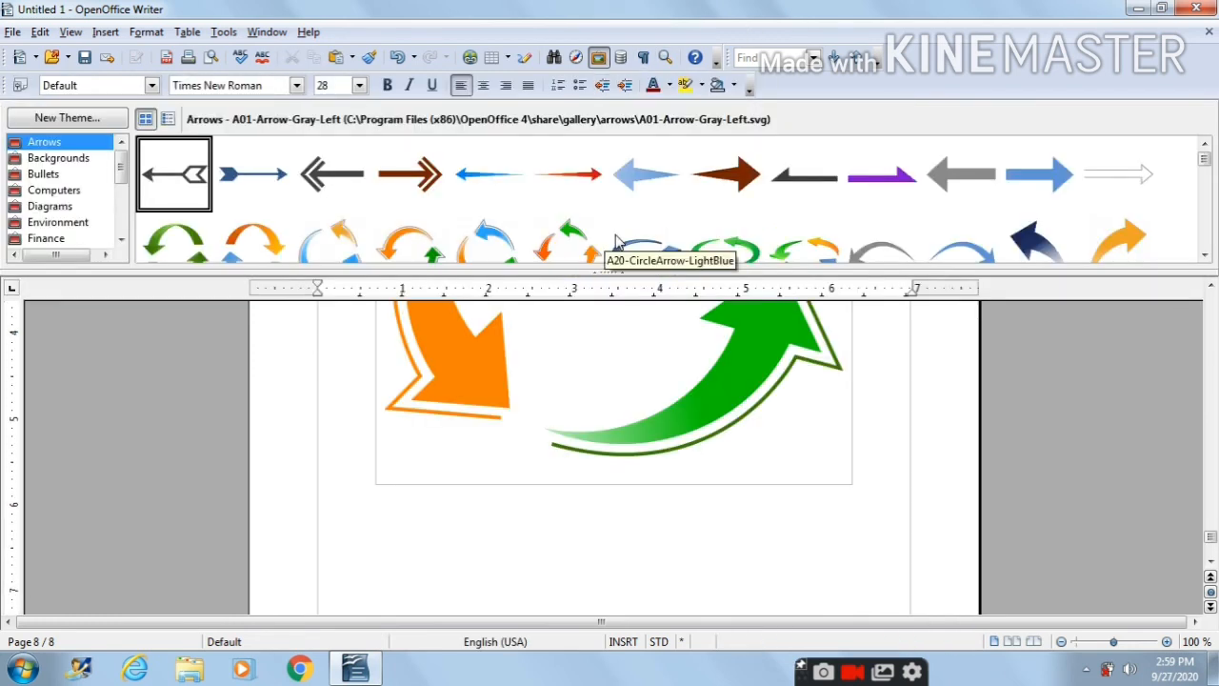
pyautogui.click(598, 57)
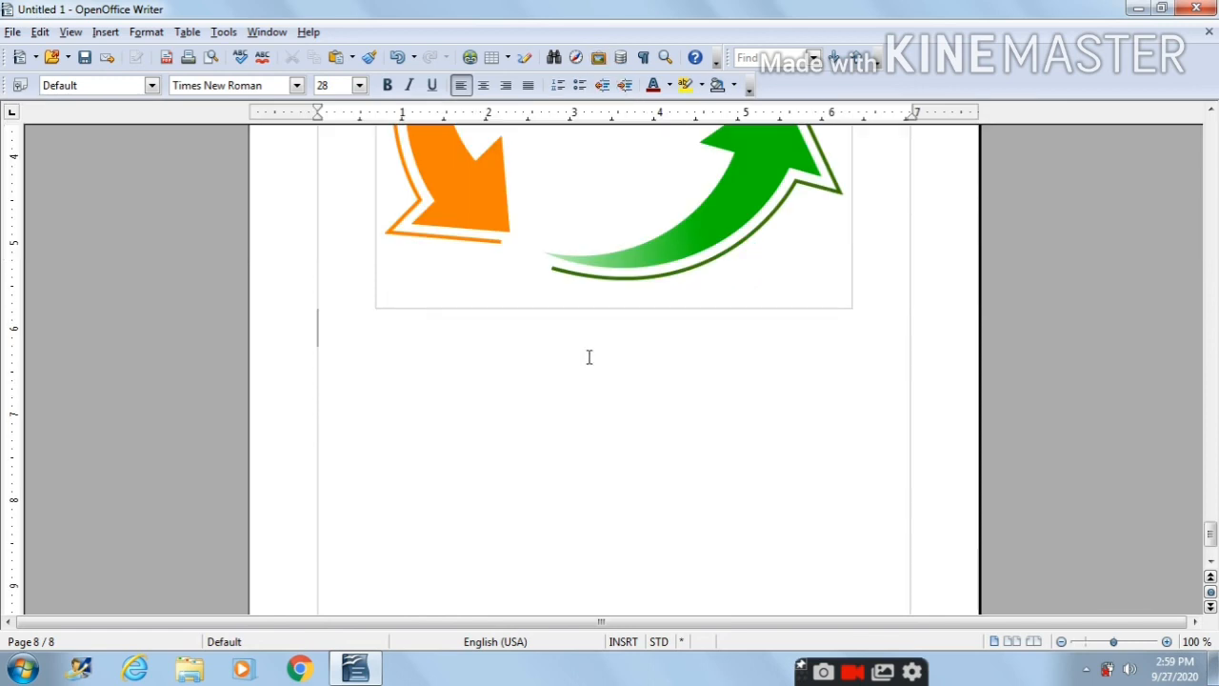
# Examine the pages containing the dark red arrow and the circle arrow, and head back towards the document's start
pyautogui.scroll(20, 589, 358)
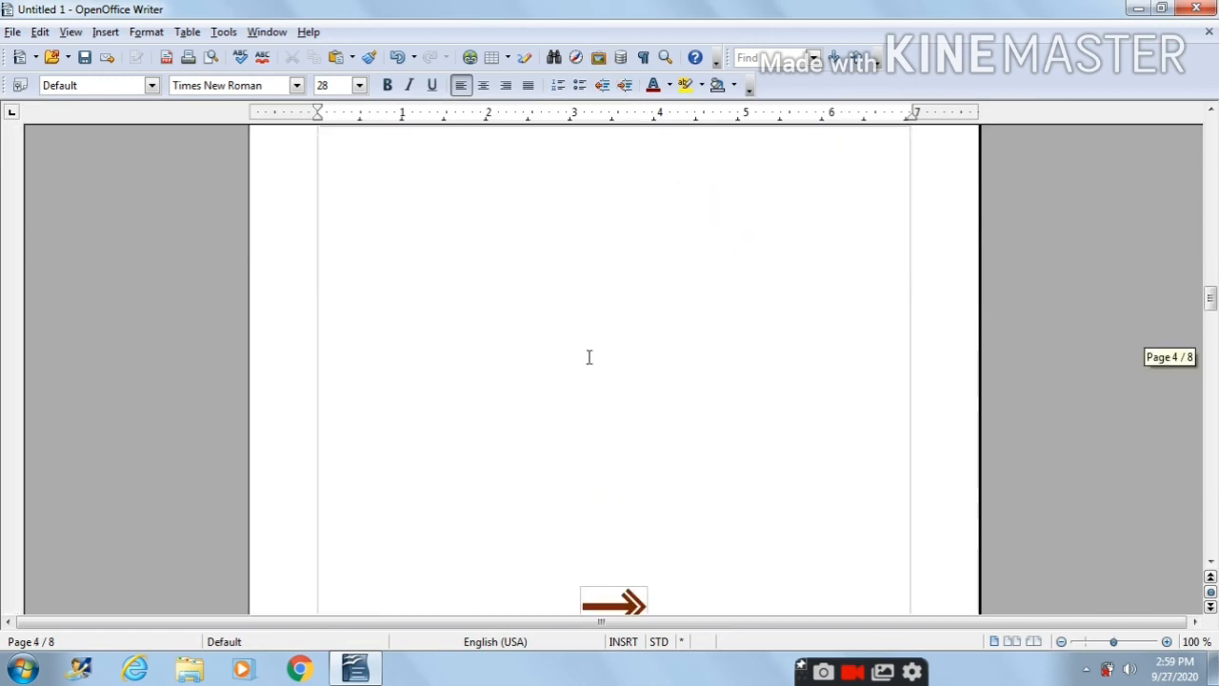
pyautogui.scroll(1, 637, 15)
pyautogui.scroll(-3, 637, 15)
pyautogui.scroll(4, 637, 15)
pyautogui.scroll(-5, 637, 15)
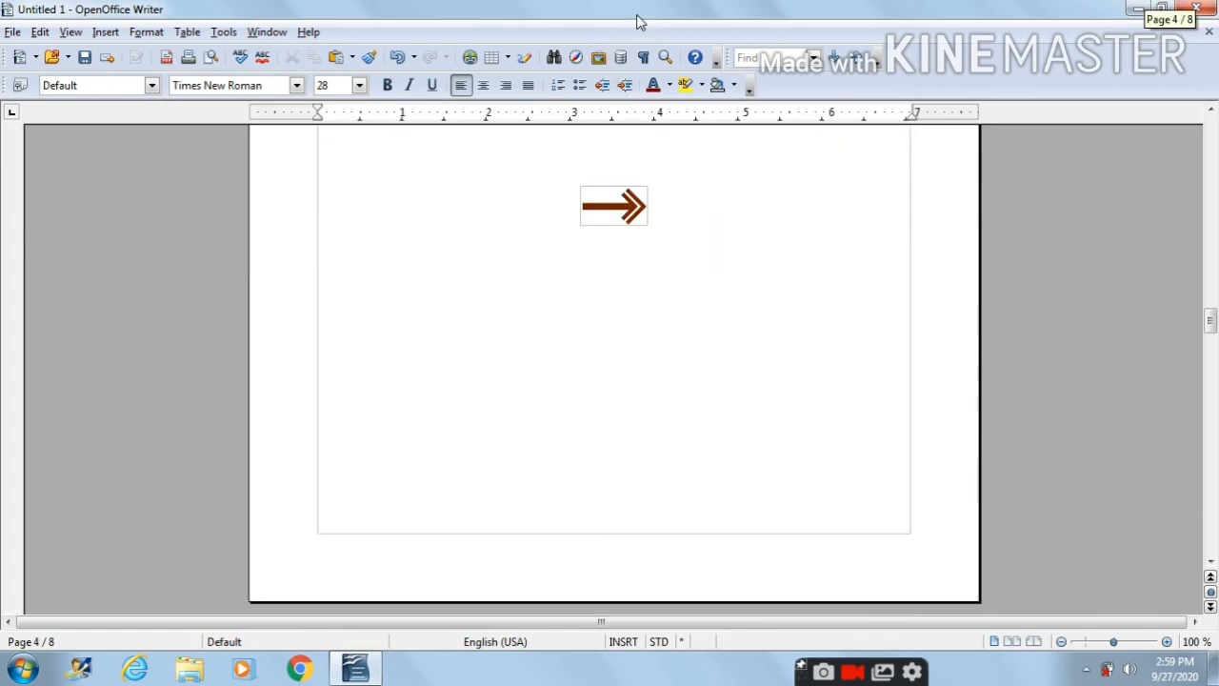
pyautogui.scroll(5, 637, 16)
pyautogui.scroll(-20, 636, 14)
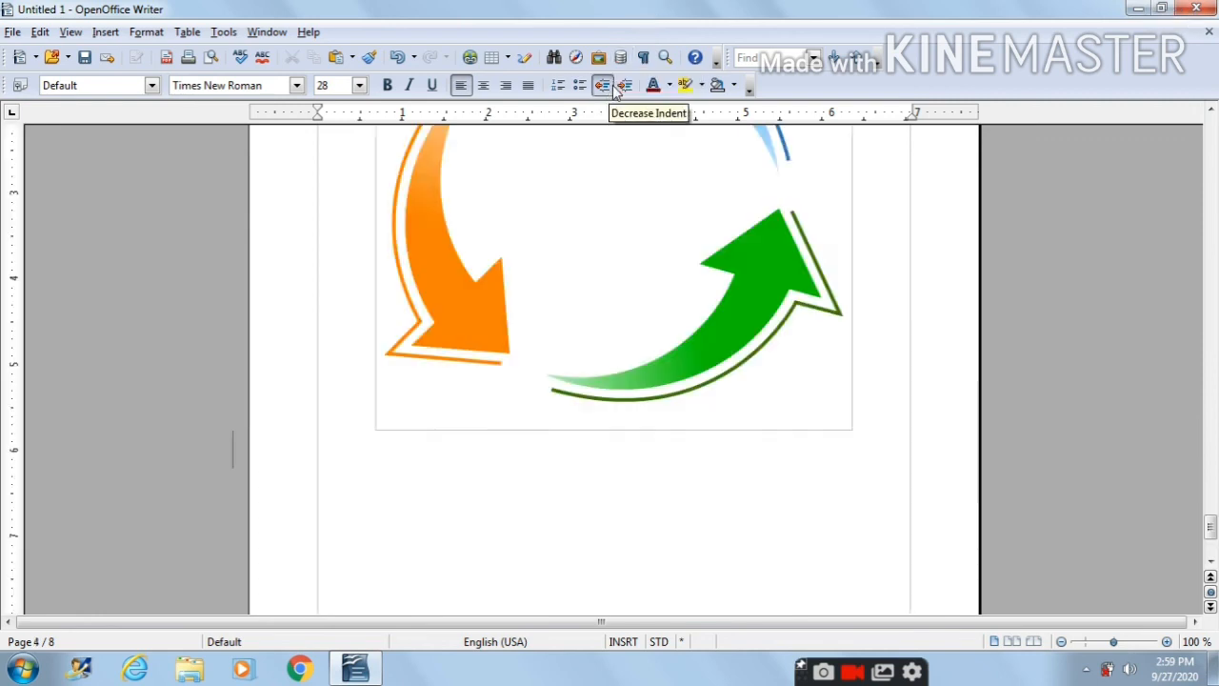
pyautogui.scroll(12, 547, 401)
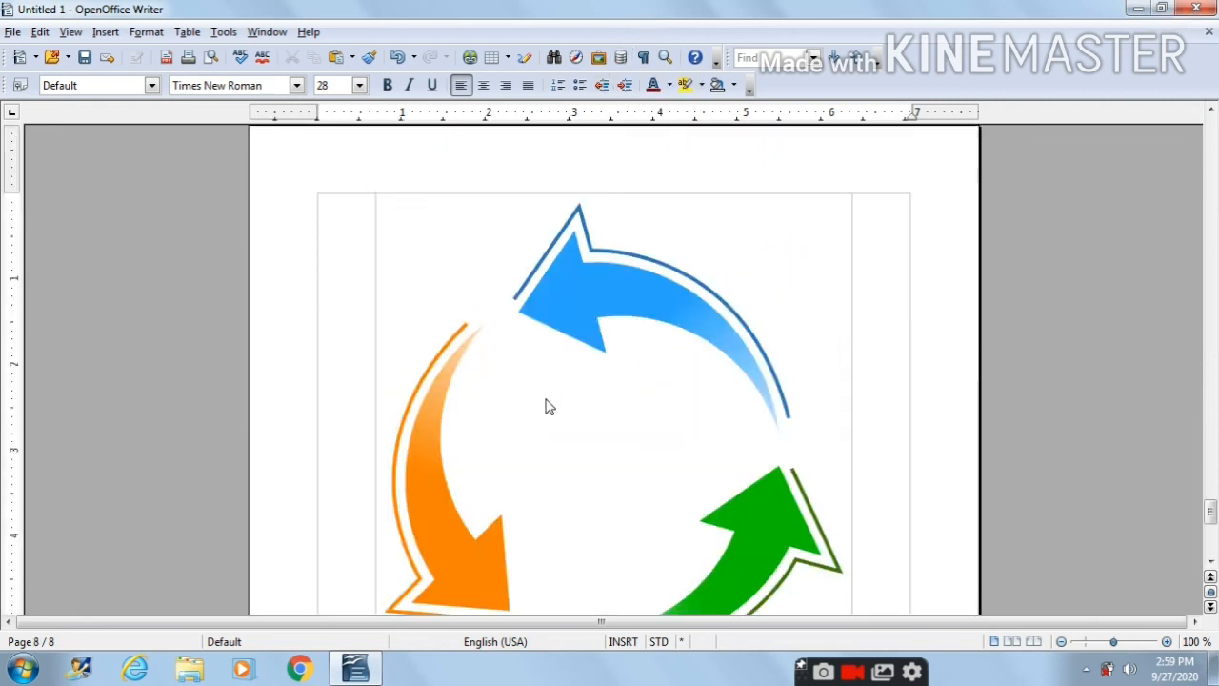
pyautogui.scroll(20, 559, 411)
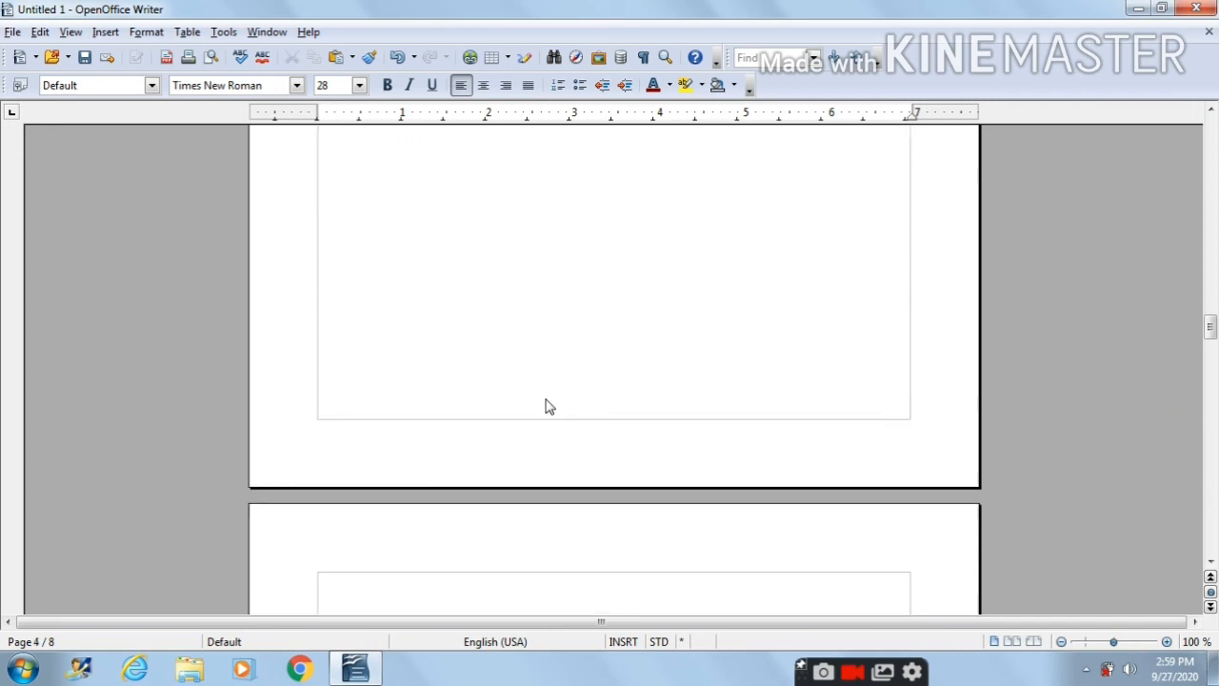
# Place the cursor in "Welcome" on the first page, open the Navigator and expand its Graphics category
pyautogui.click(441, 354)
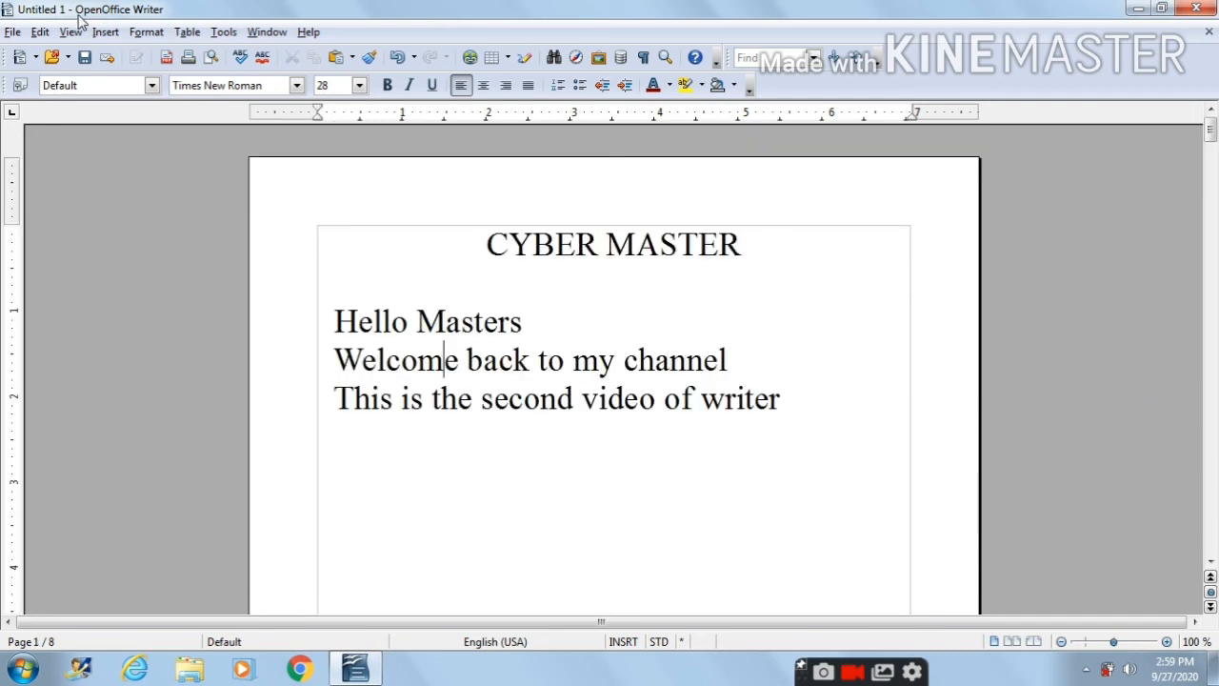
pyautogui.click(99, 38)
pyautogui.moveTo(71, 31)
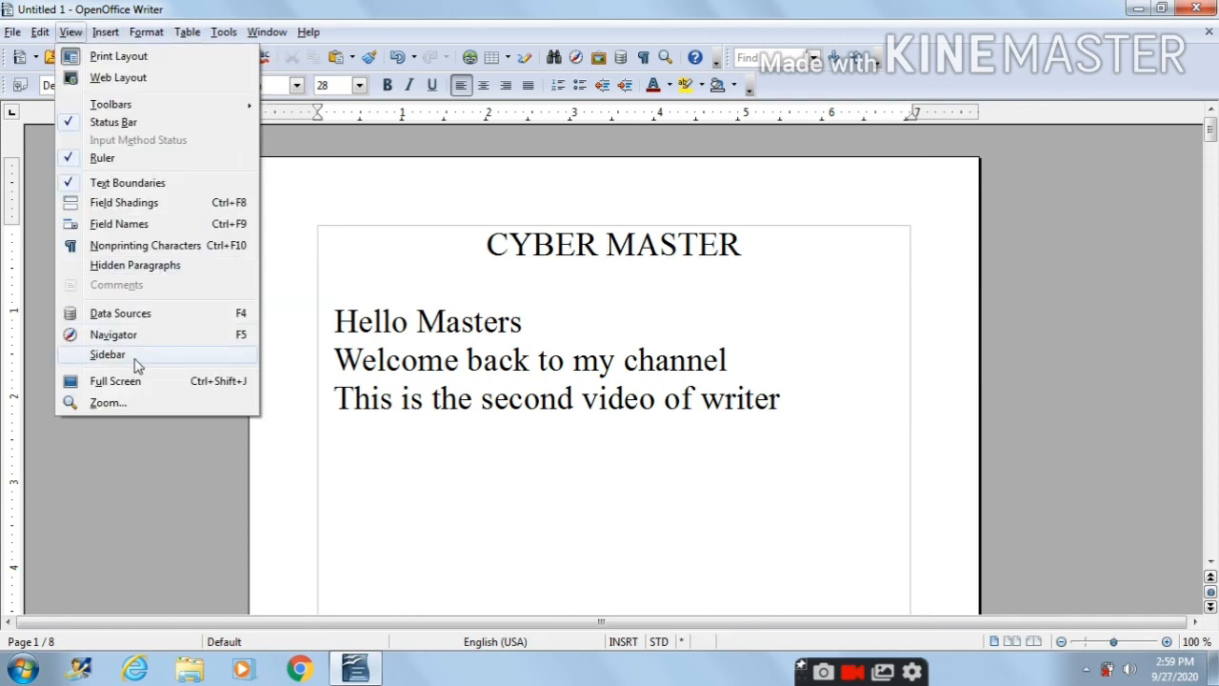
pyautogui.click(142, 336)
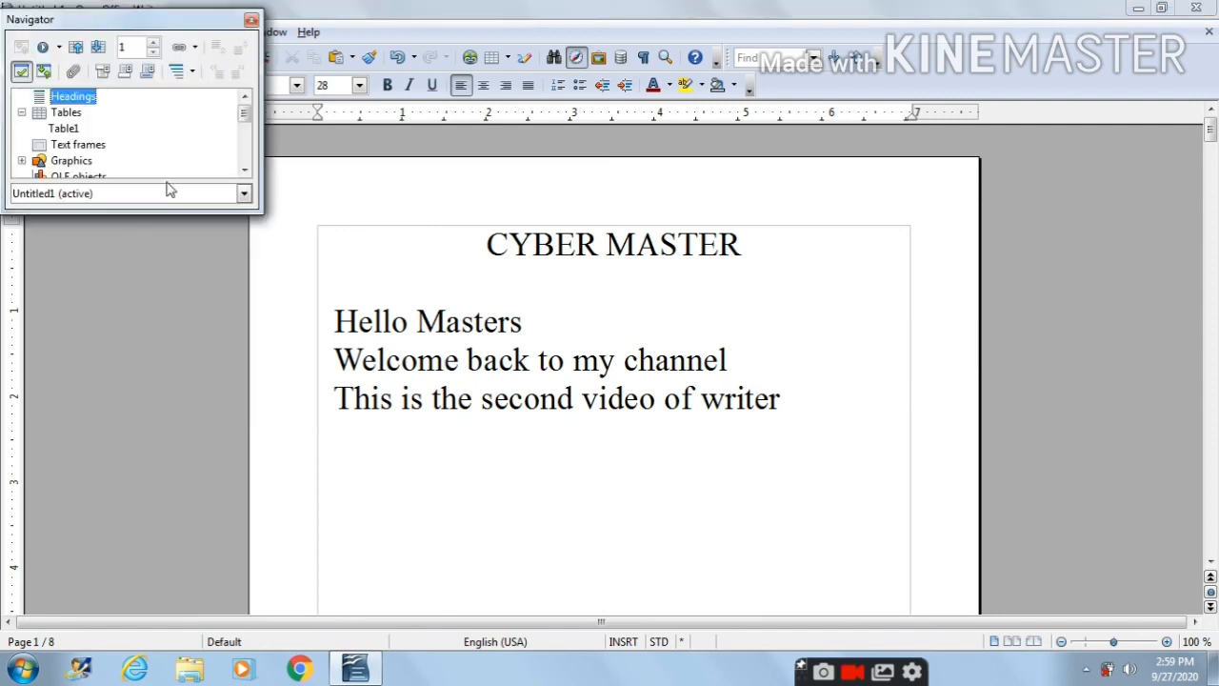
pyautogui.scroll(-1, 247, 133)
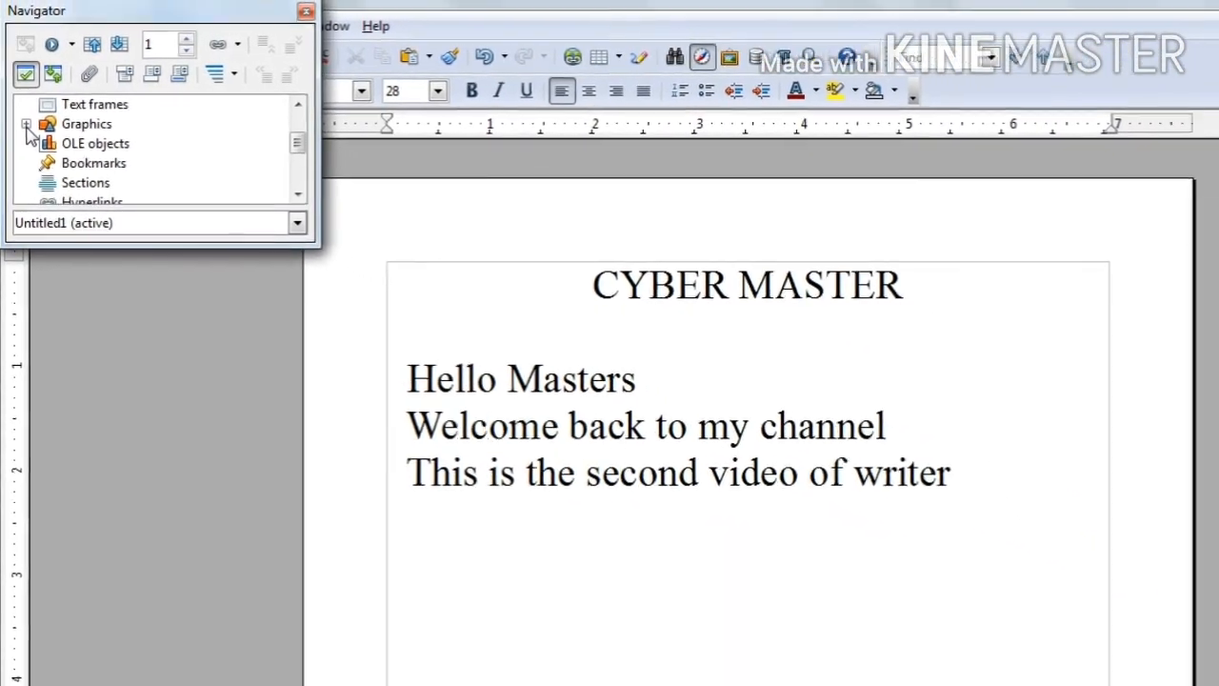
pyautogui.click(22, 116)
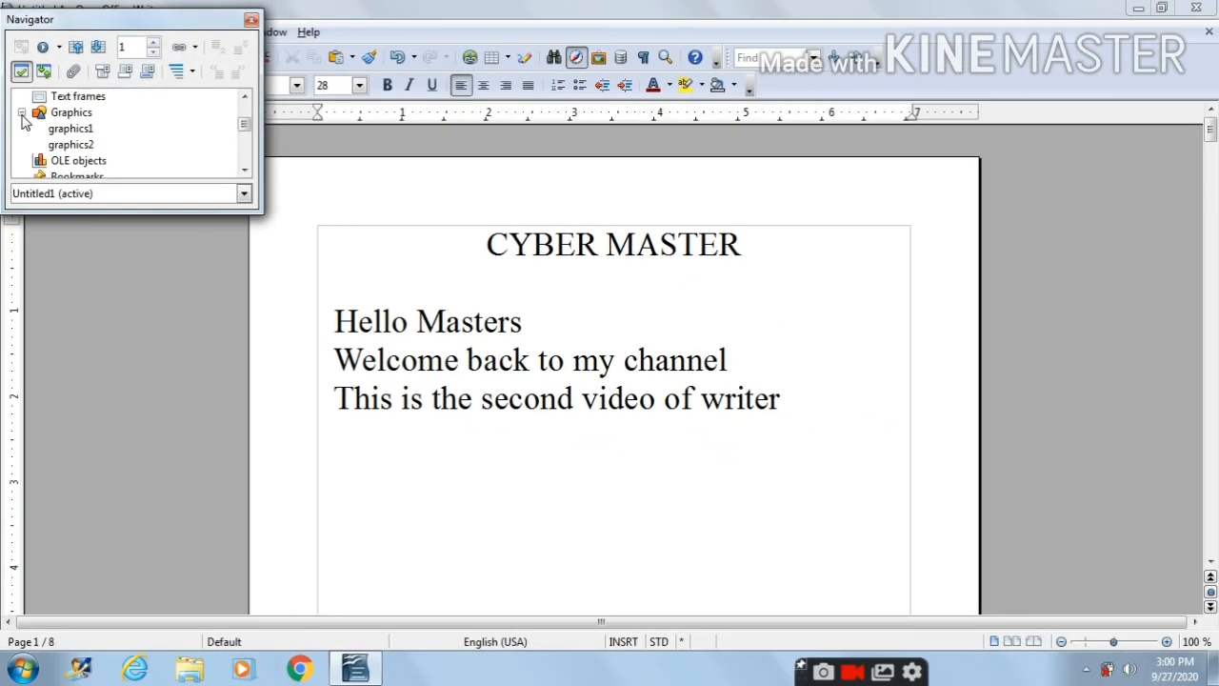
# Use the Navigator to jump to graphics1, close the Picture toolbar, and jump to graphics2
pyautogui.doubleClick(80, 130)
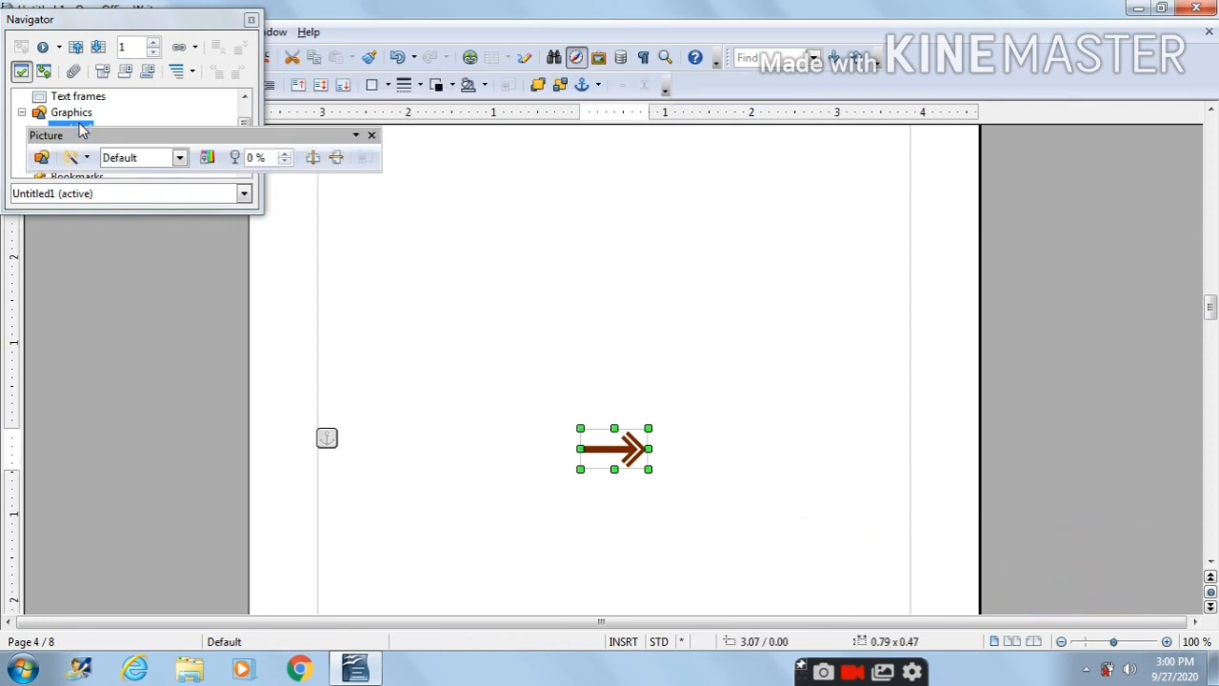
pyautogui.click(372, 138)
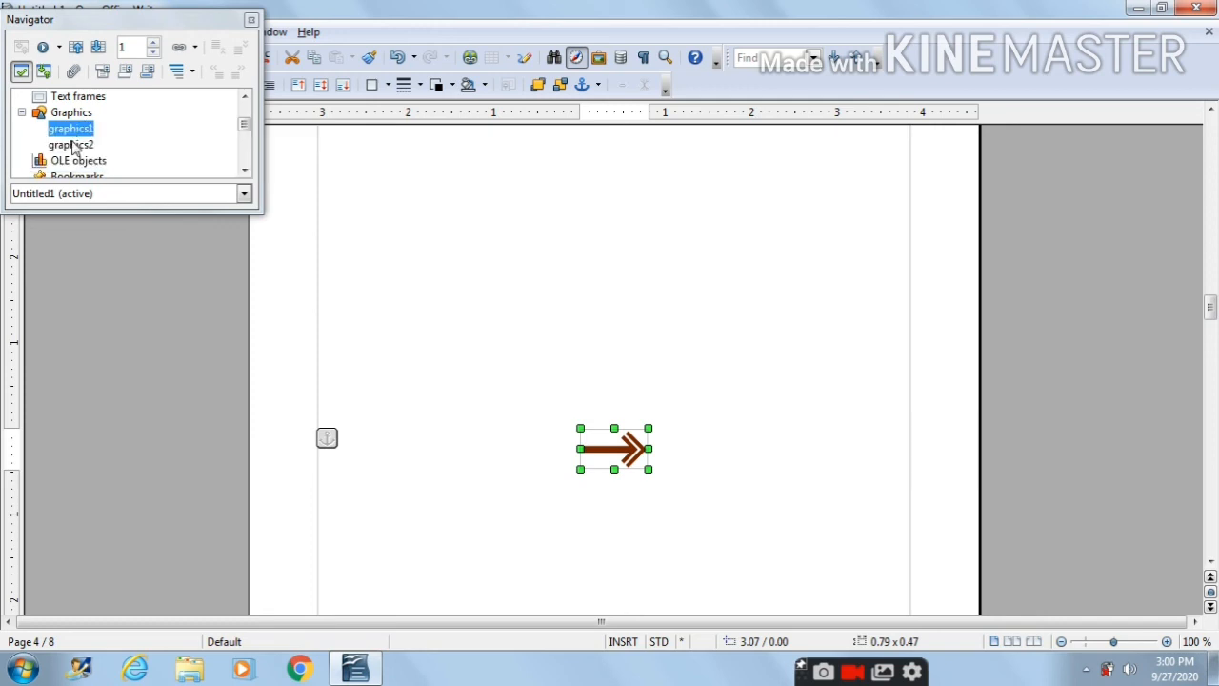
pyautogui.doubleClick(73, 145)
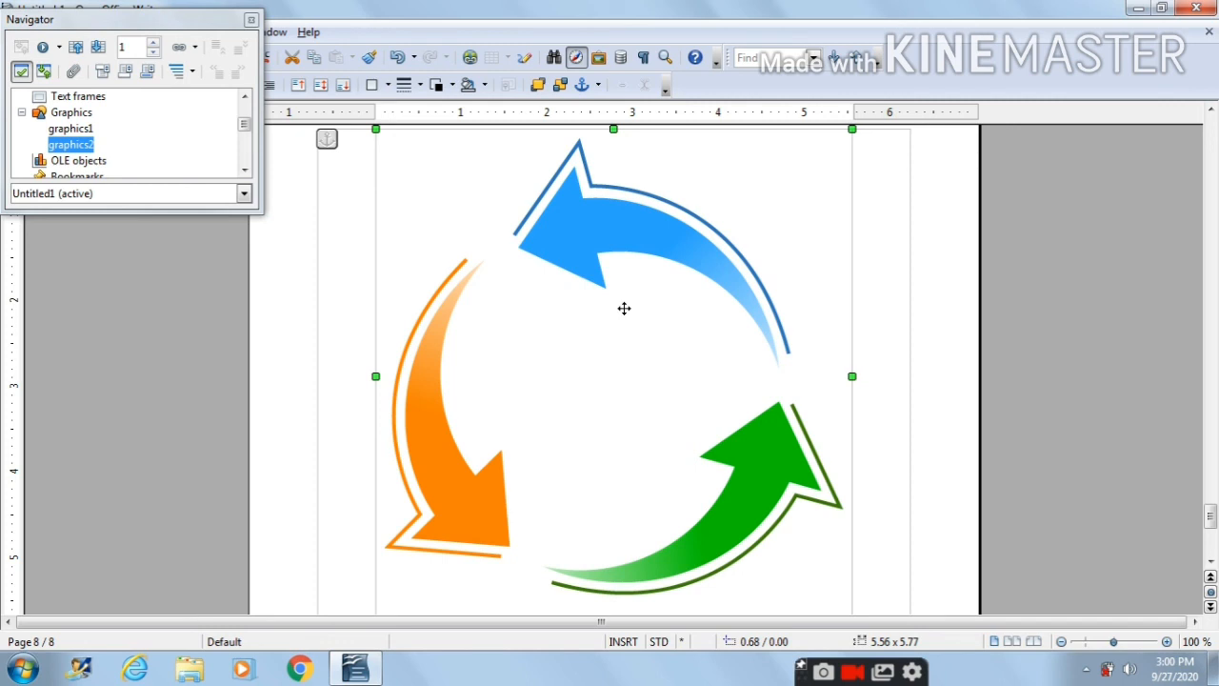
# Close the Navigator, return to the first page and place the cursor before "to" in the "Welcome back to my channel" line
pyautogui.click(252, 20)
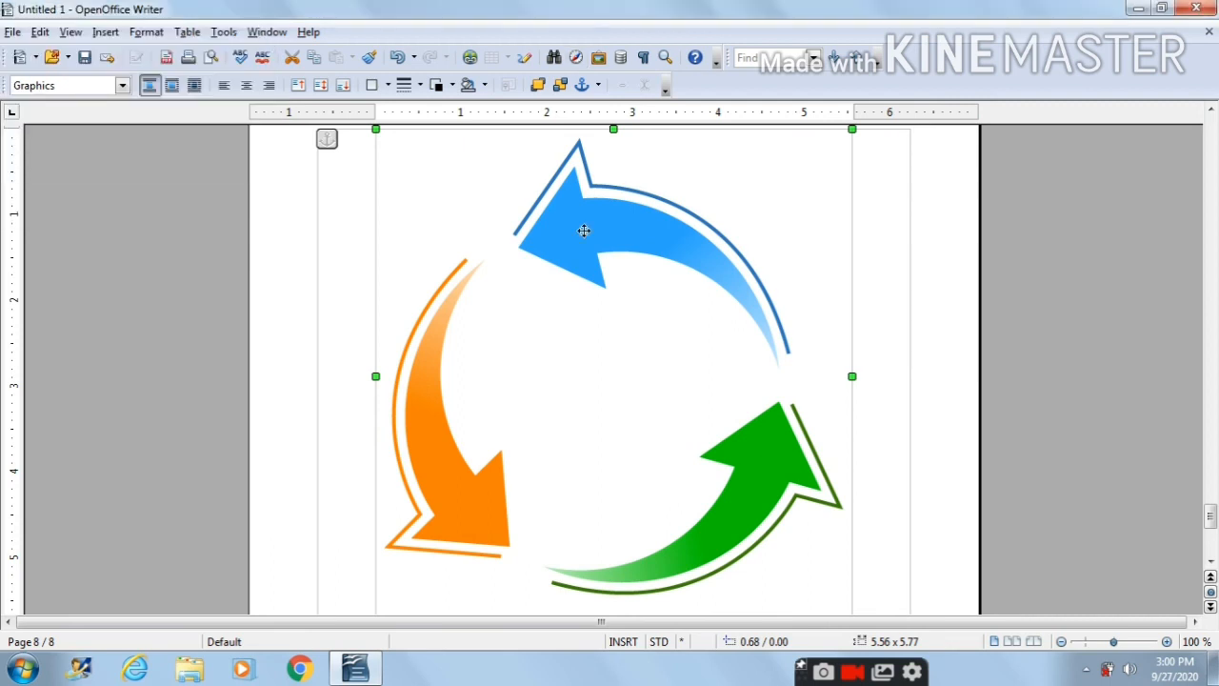
pyautogui.middleClick(597, 244)
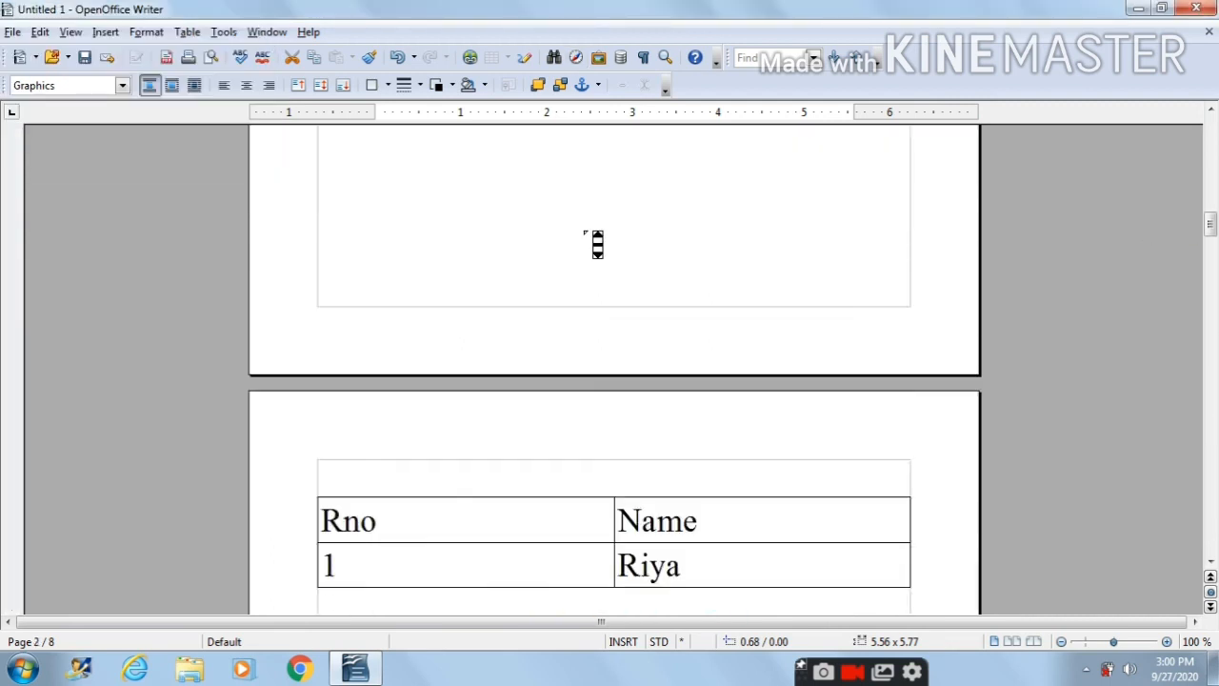
pyautogui.scroll(10, 586, 232)
pyautogui.scroll(8, 610, 93)
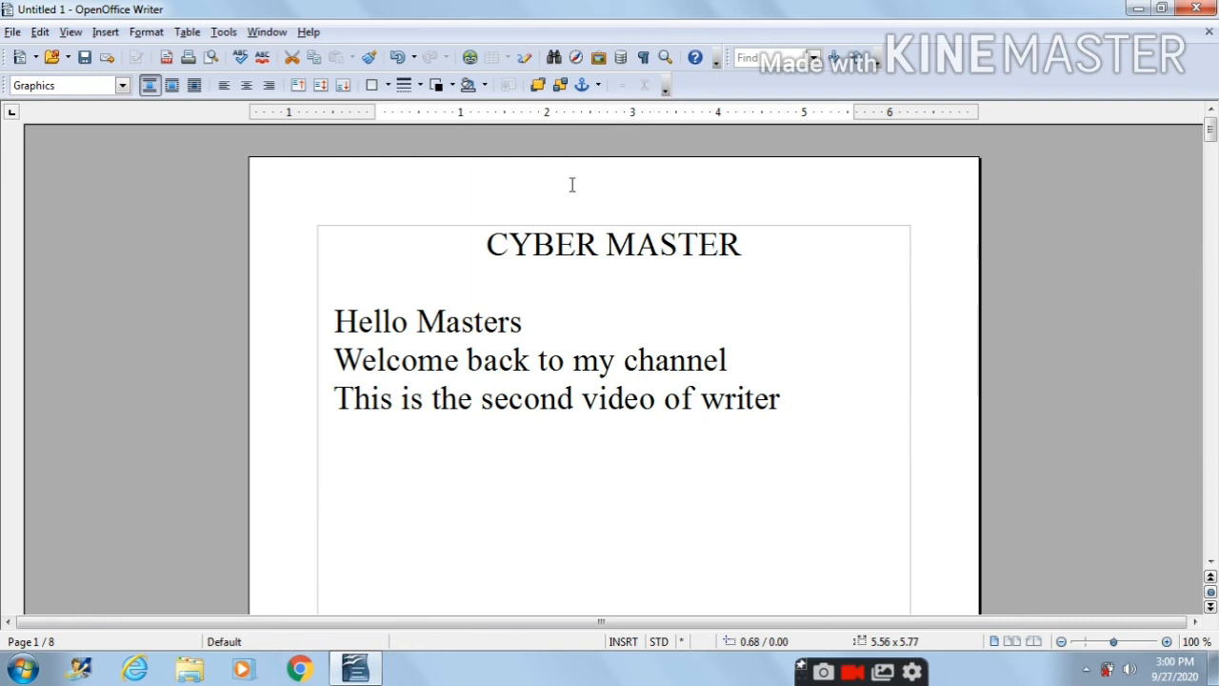
pyautogui.click(539, 362)
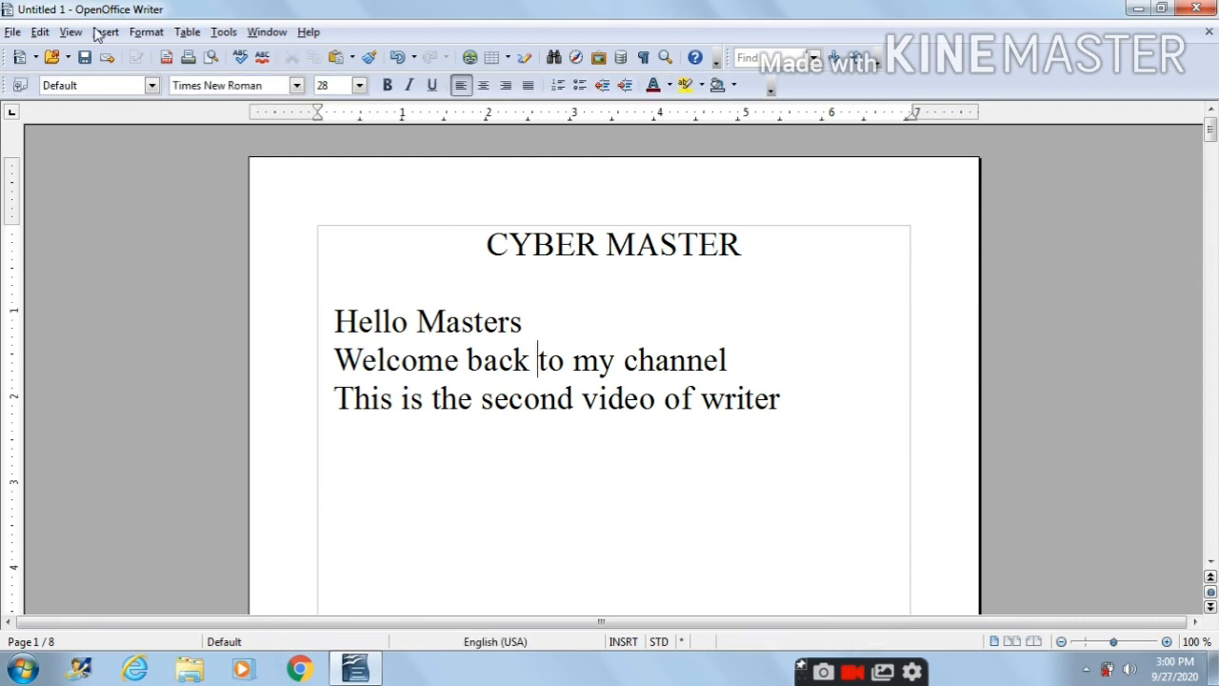
# Show the Sidebar beside the document and hide it again
pyautogui.click(72, 33)
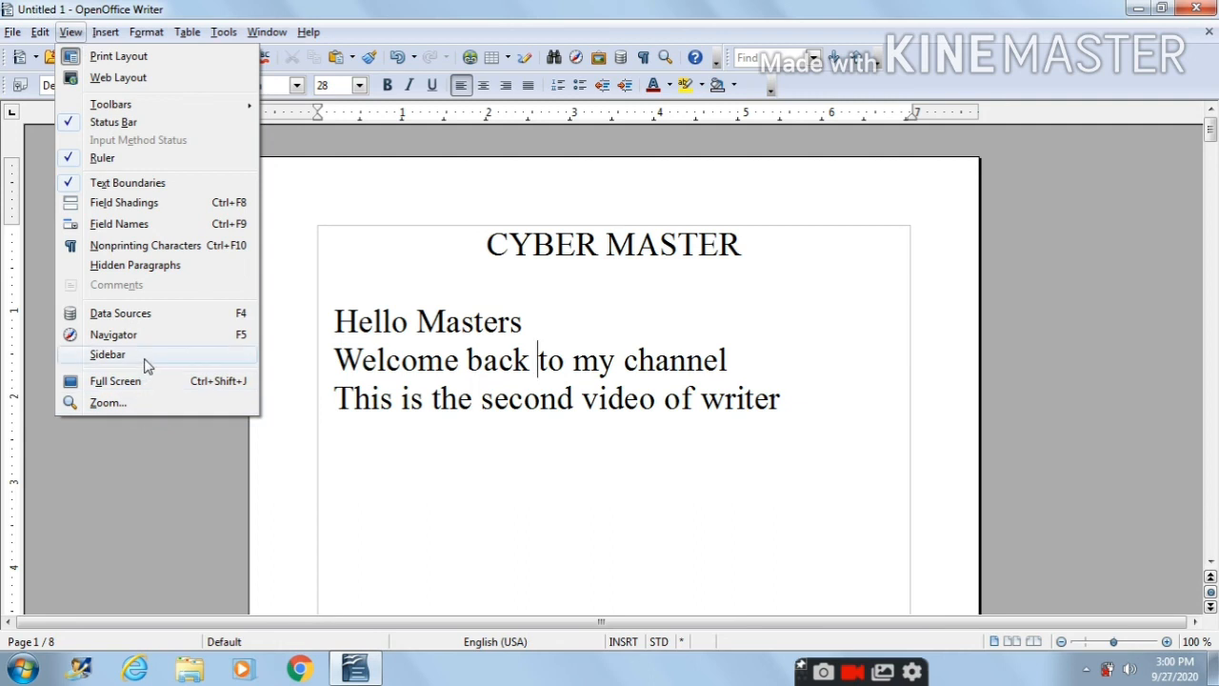
pyautogui.click(108, 354)
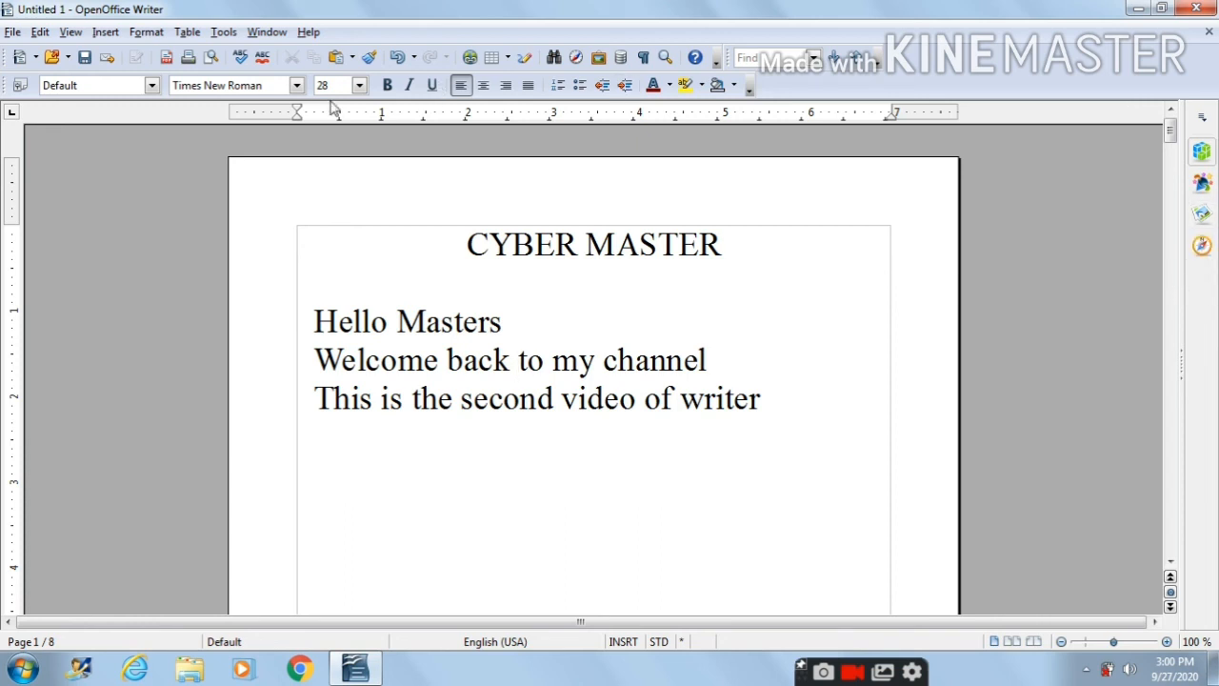
pyautogui.click(72, 32)
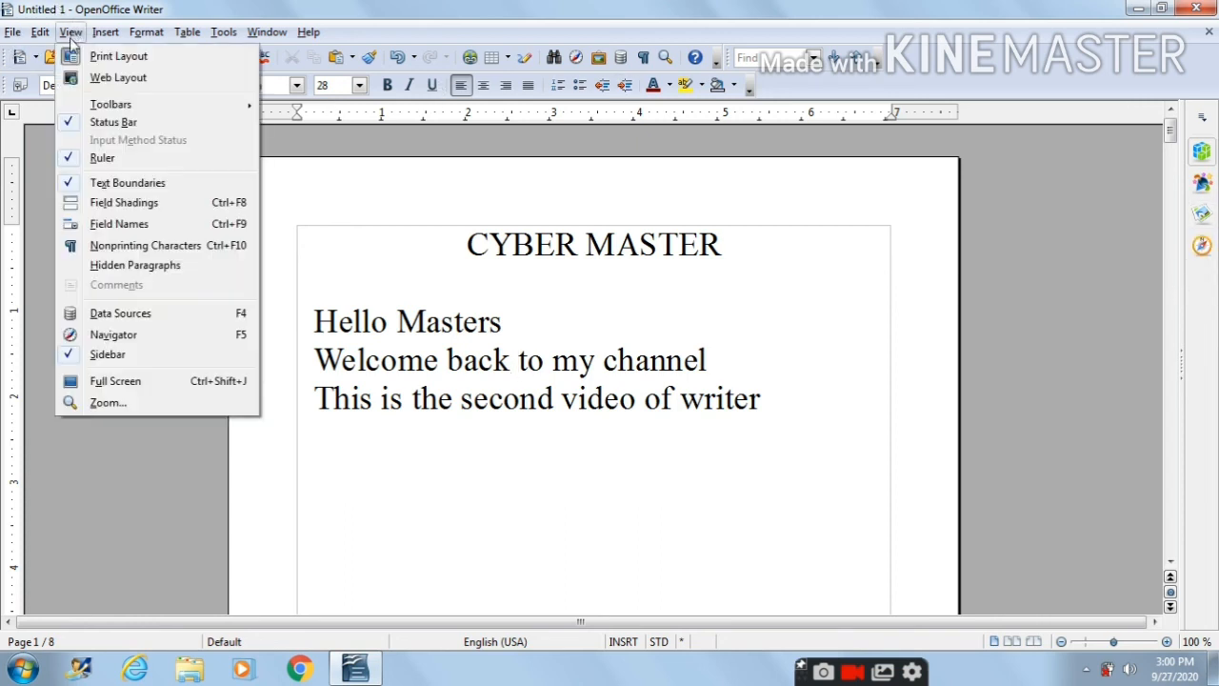
pyautogui.click(112, 354)
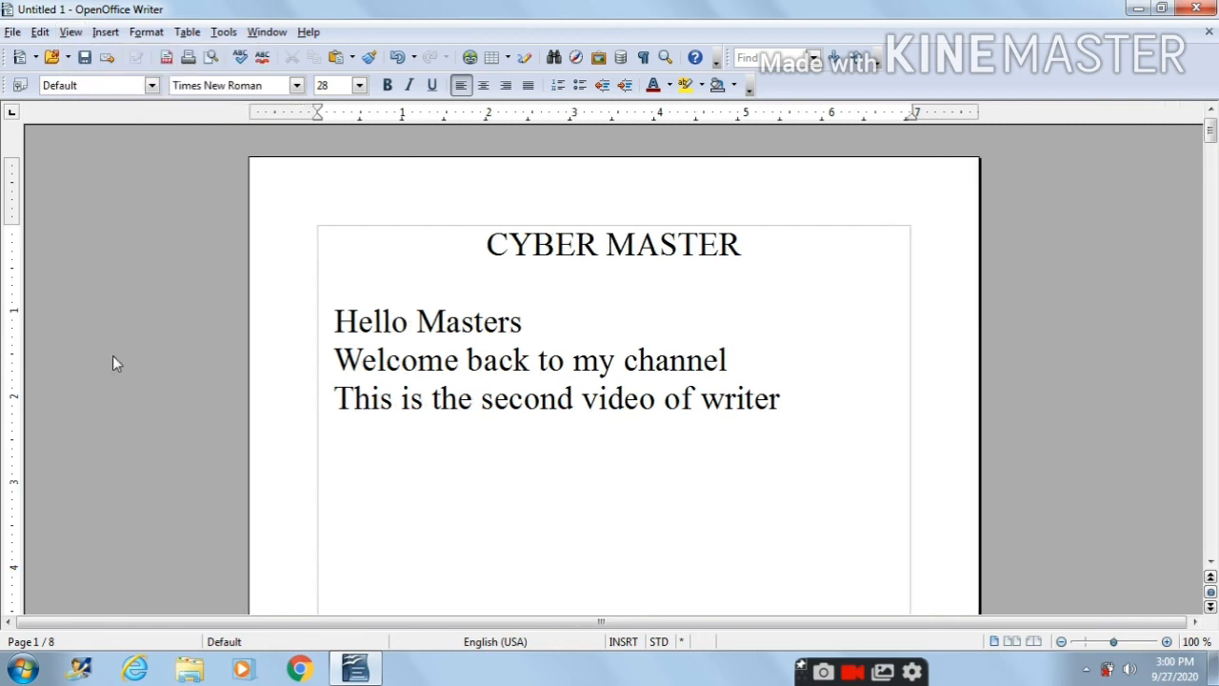
# Display the document in Full Screen mode and return to the normal window
pyautogui.click(72, 31)
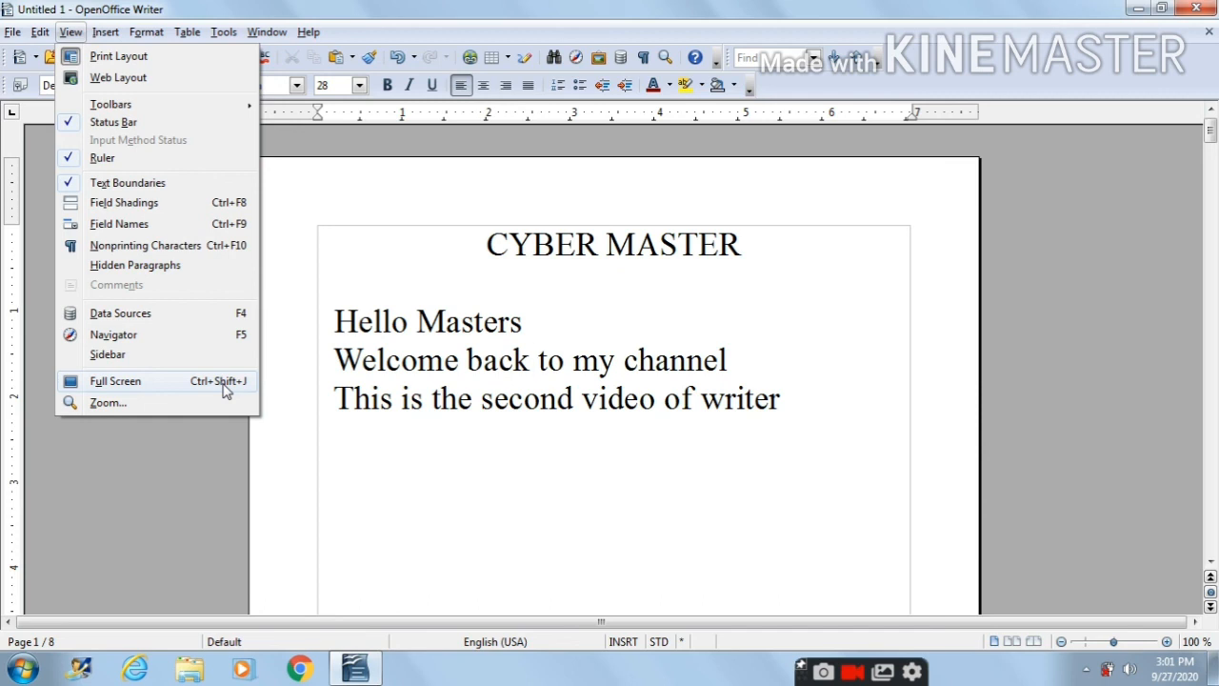
pyautogui.click(116, 381)
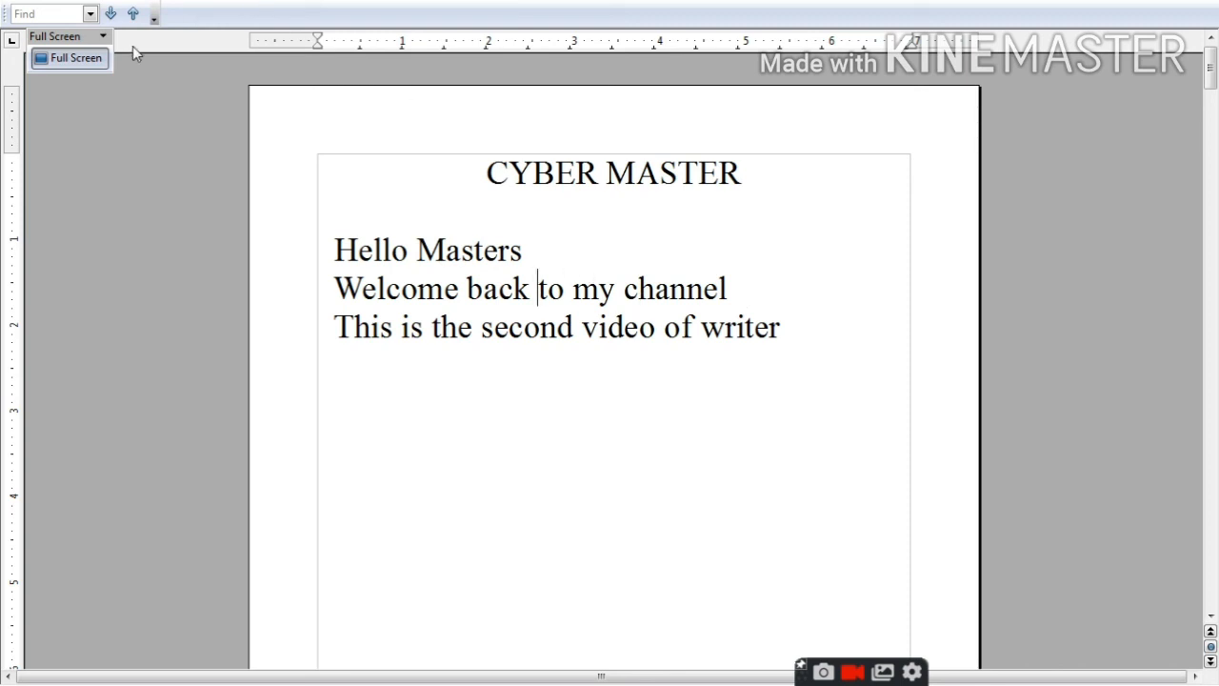
pyautogui.click(94, 62)
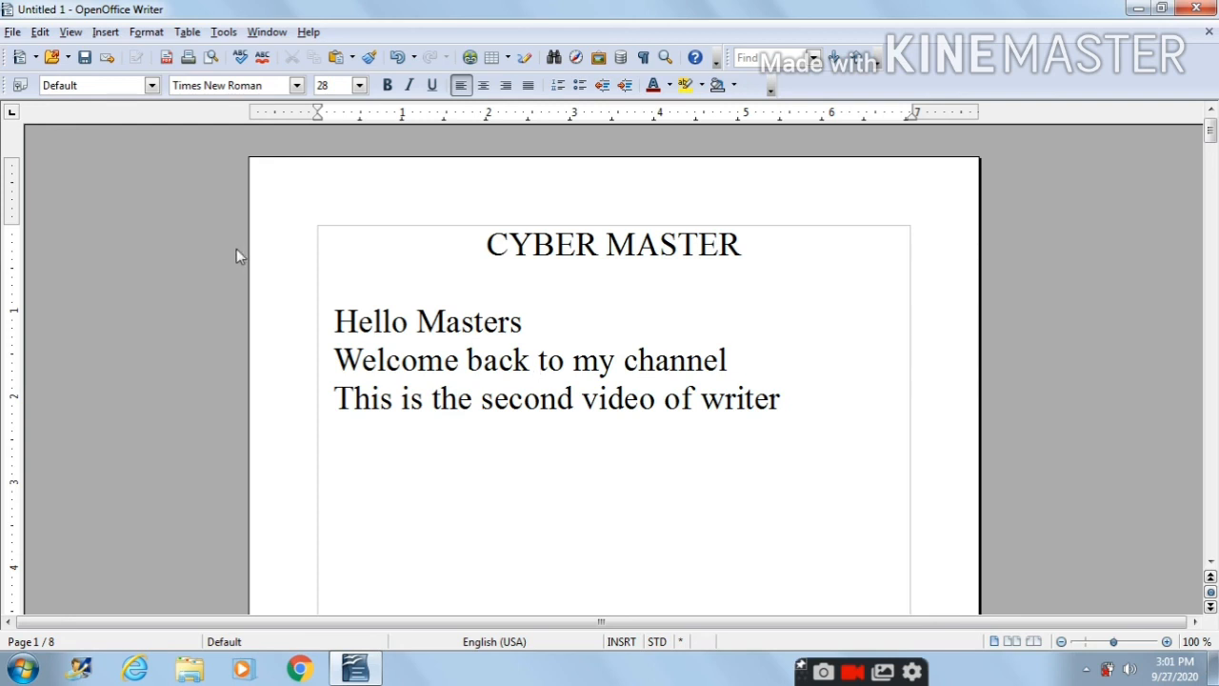
# Set the view layout to Single page with a Variable zoom factor of 200 %
pyautogui.click(74, 32)
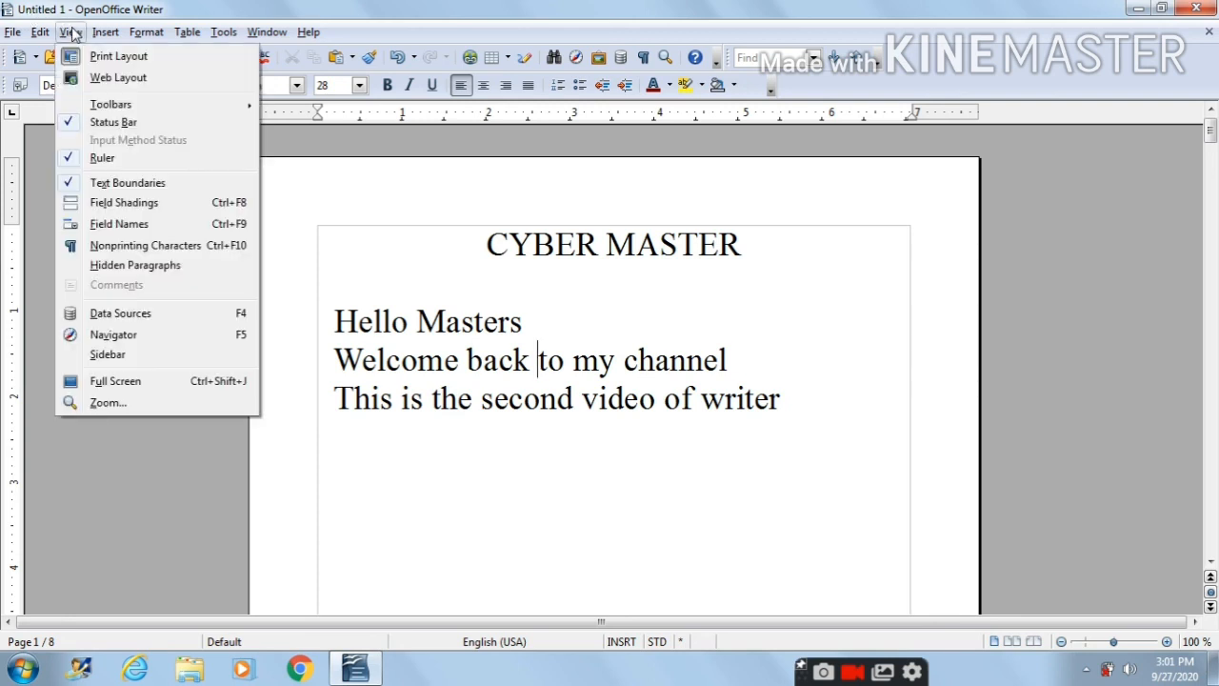
pyautogui.click(107, 402)
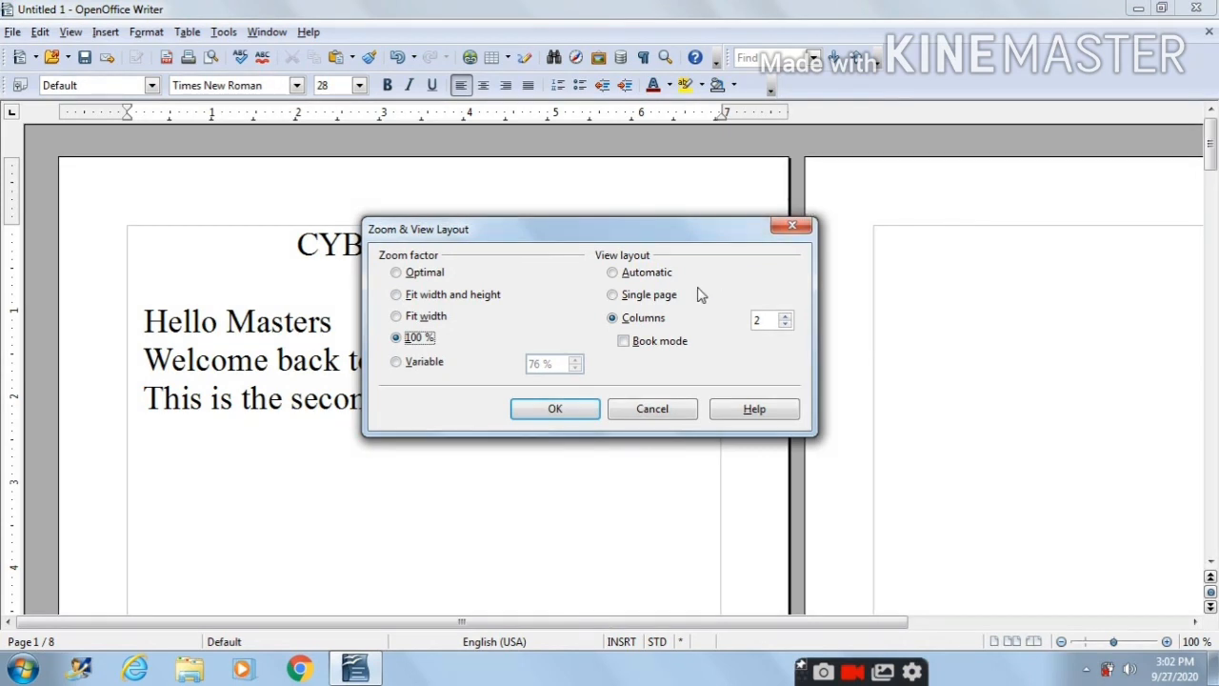
pyautogui.click(664, 297)
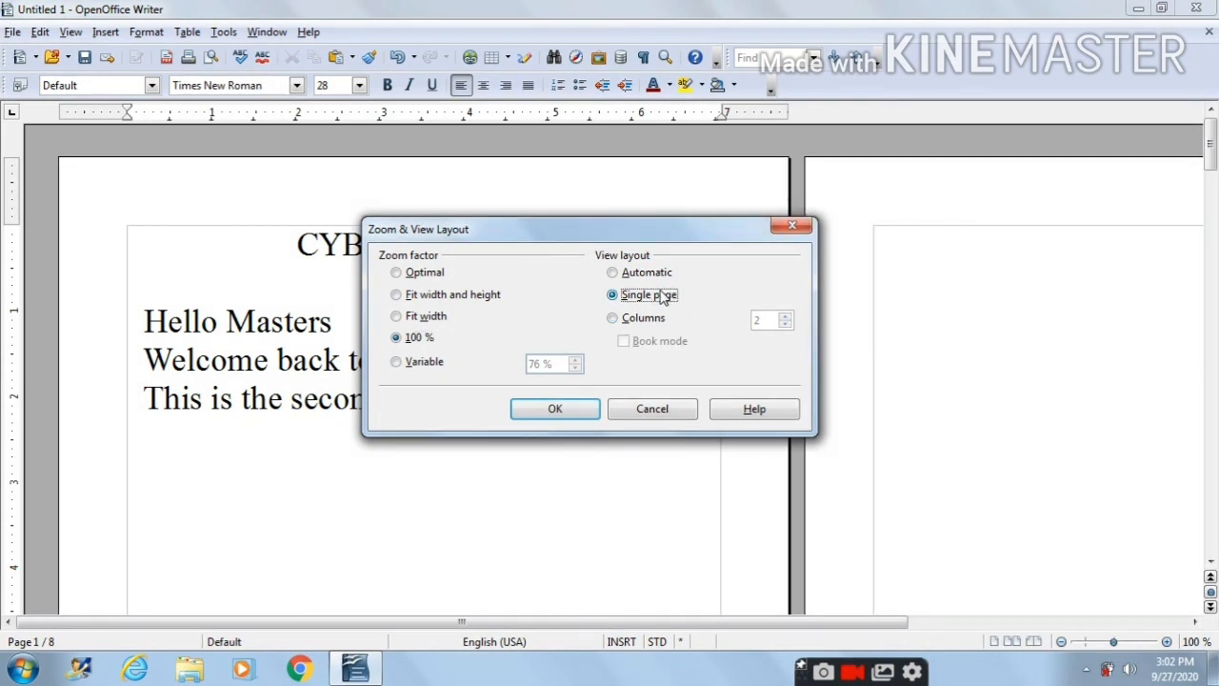
pyautogui.click(426, 364)
pyautogui.click(541, 367)
pyautogui.click(579, 413)
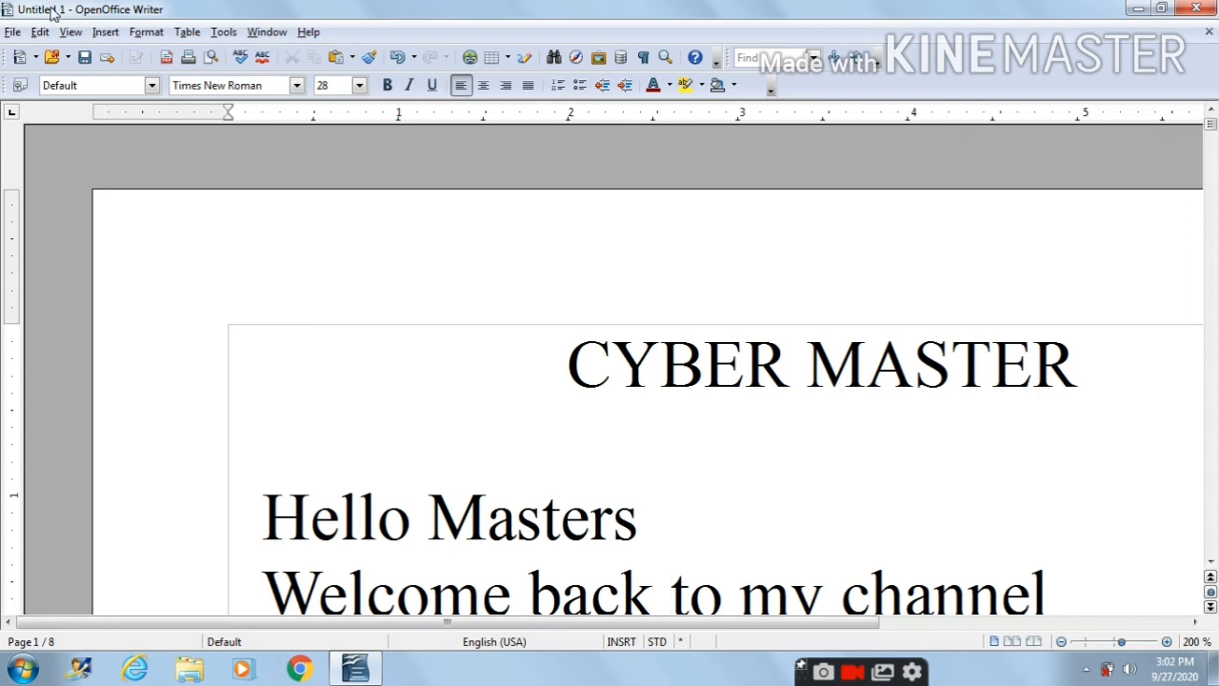
# Set the document's zoom factor to 100 %
pyautogui.click(70, 31)
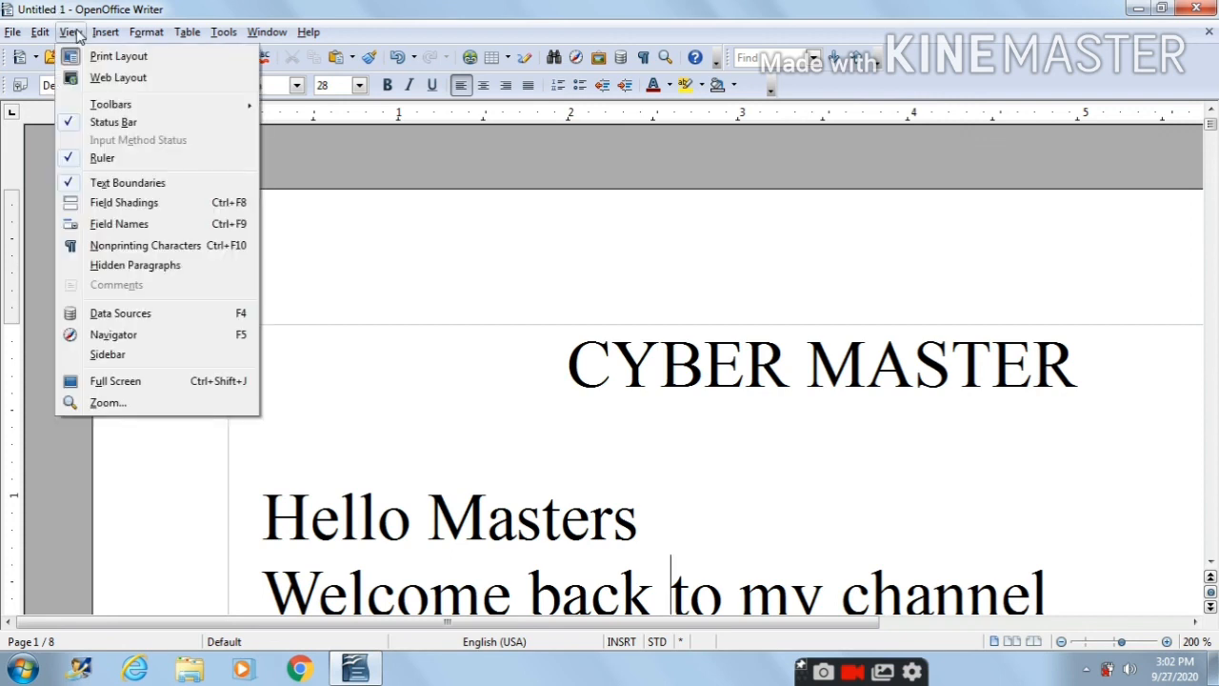
pyautogui.click(110, 401)
pyautogui.click(416, 339)
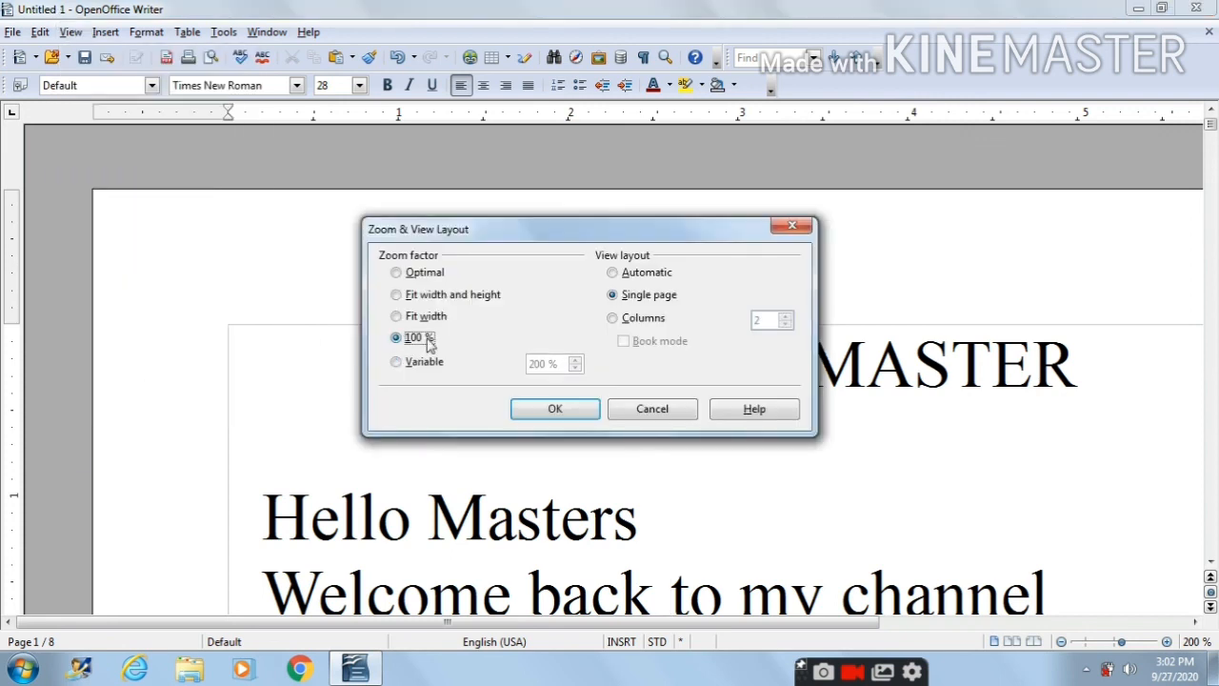
pyautogui.click(556, 409)
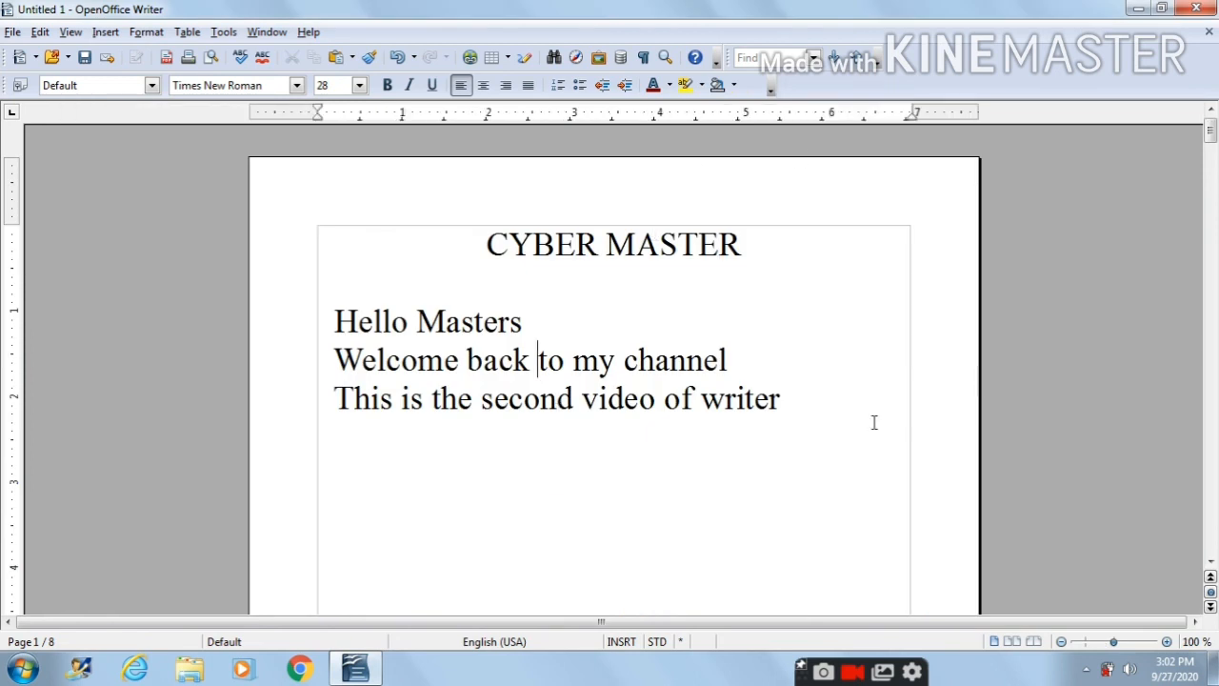